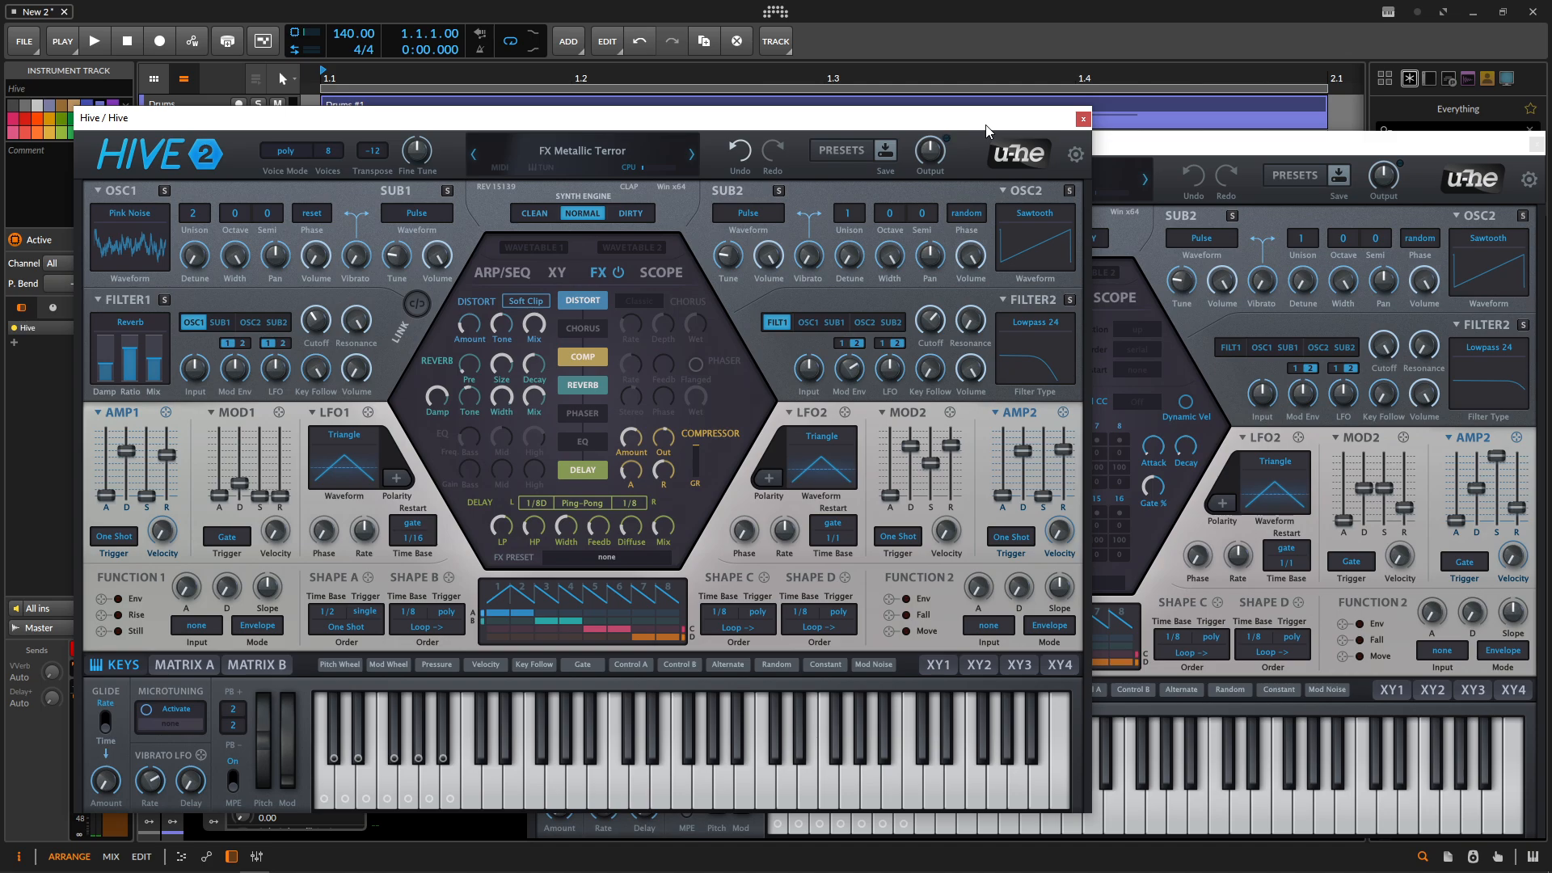
# Step: Arrange the two Hive windows so the FX Metallic Terror and New INIT patches sit side by side
pyautogui.moveTo(1142, 140); pyautogui.dragTo(1112, 121)
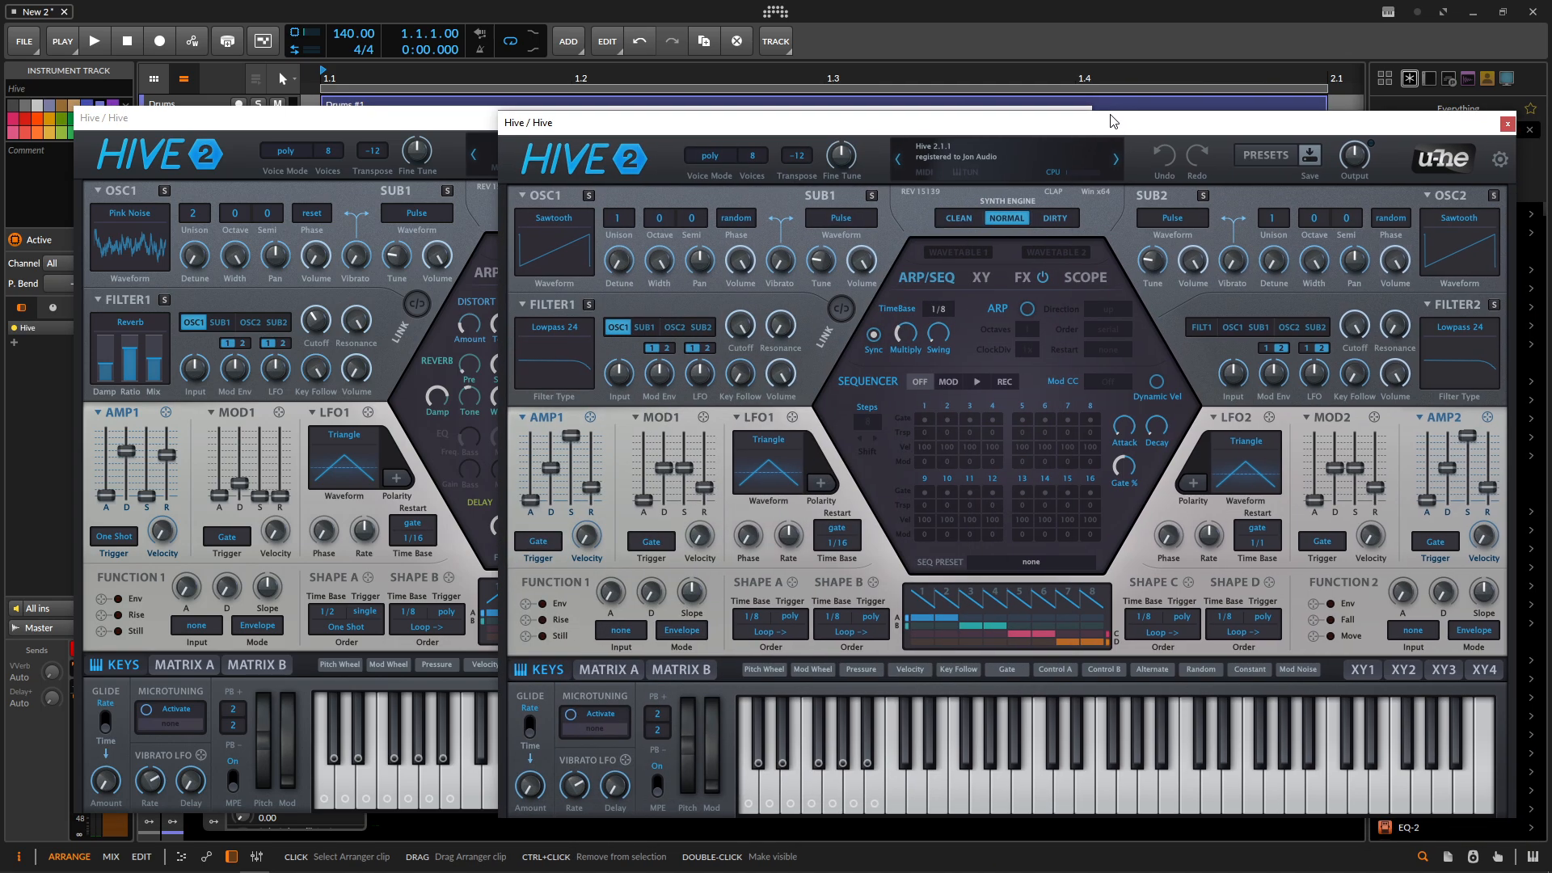
pyautogui.moveTo(220, 123); pyautogui.dragTo(197, 154)
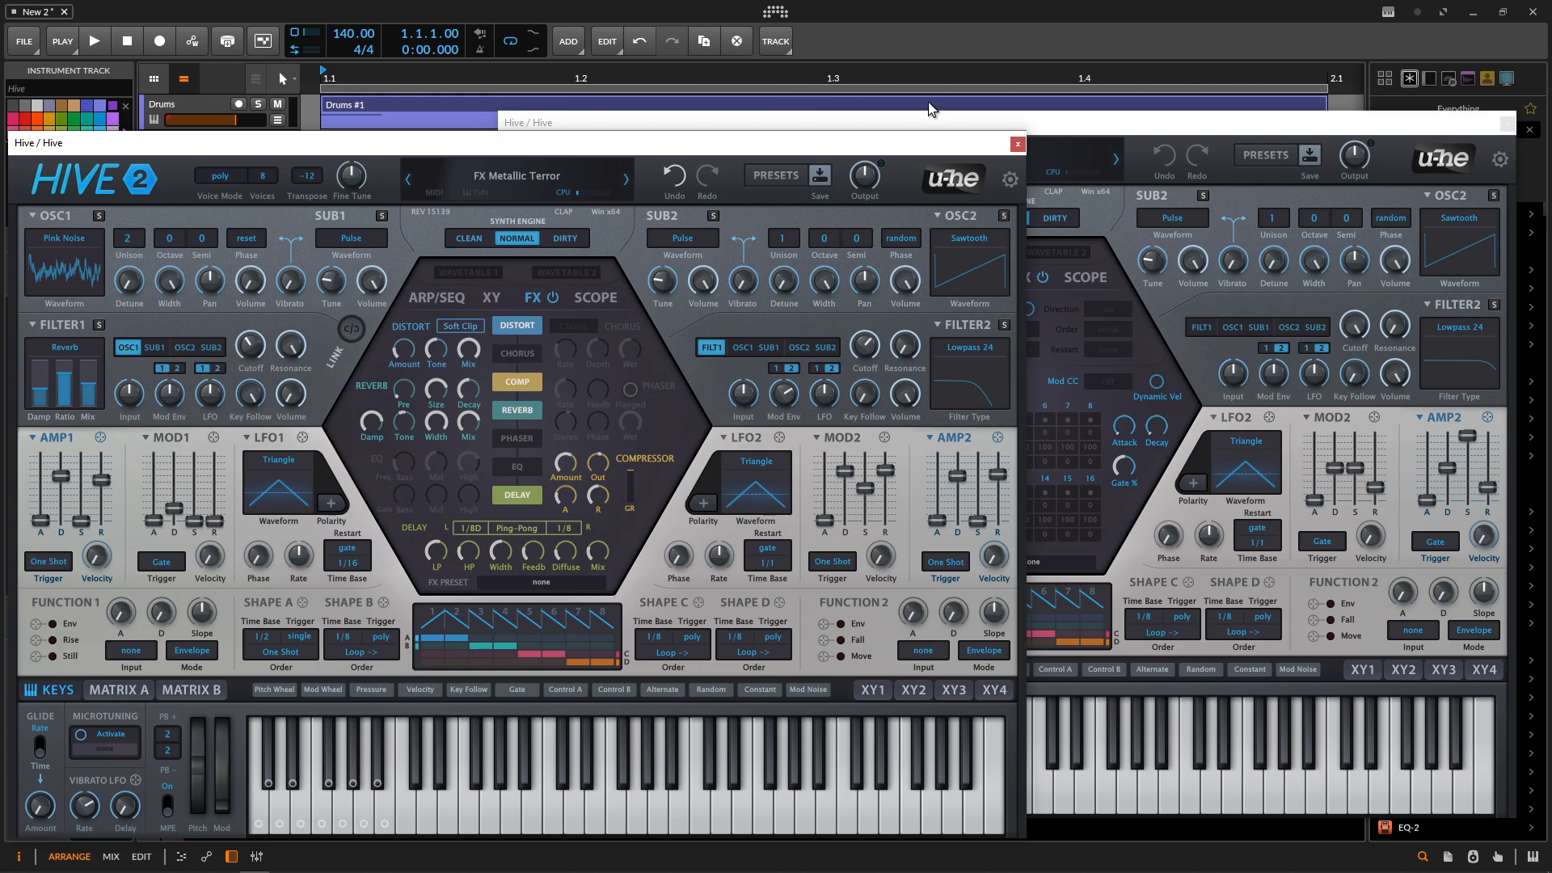
pyautogui.moveTo(1099, 123); pyautogui.dragTo(1128, 150)
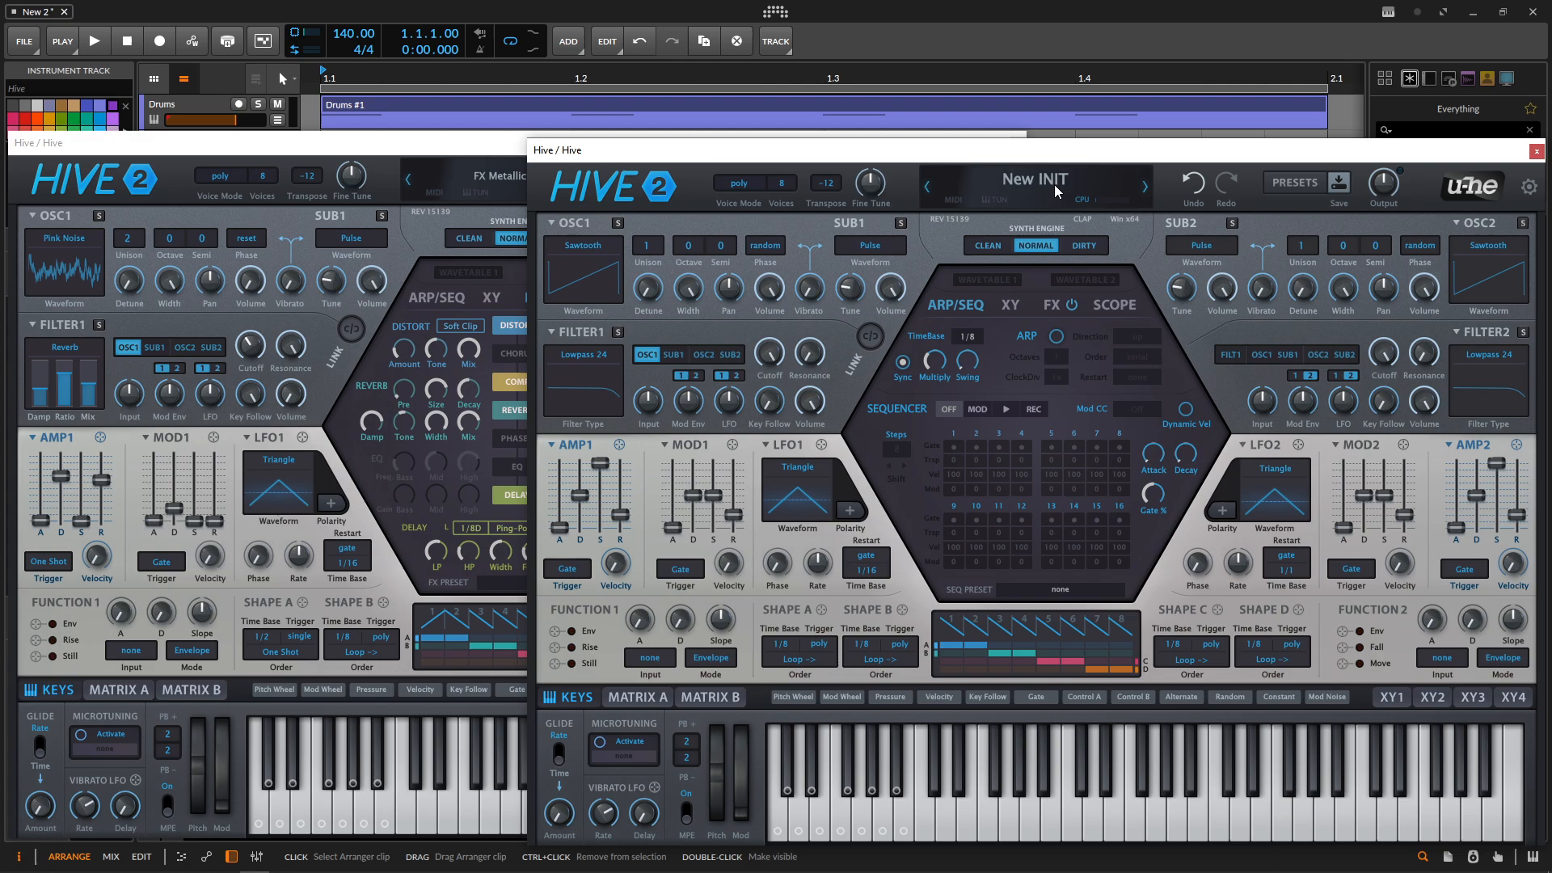
# Step: Set oscillator 1 of the New INIT patch to Pink noise with 2 unison voices
pyautogui.click(577, 254)
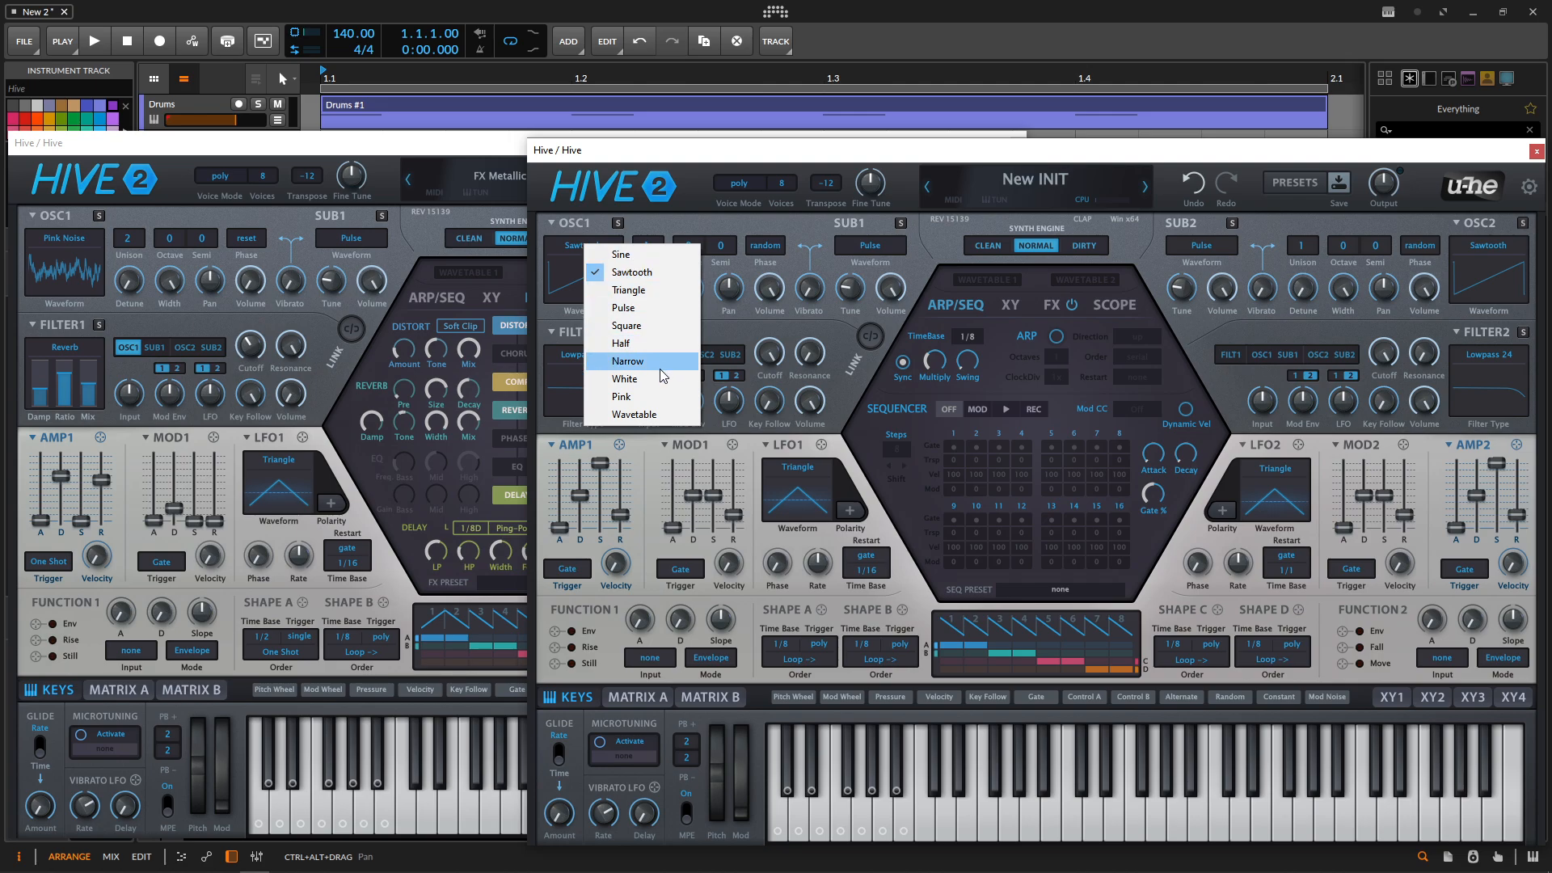
pyautogui.click(626, 396)
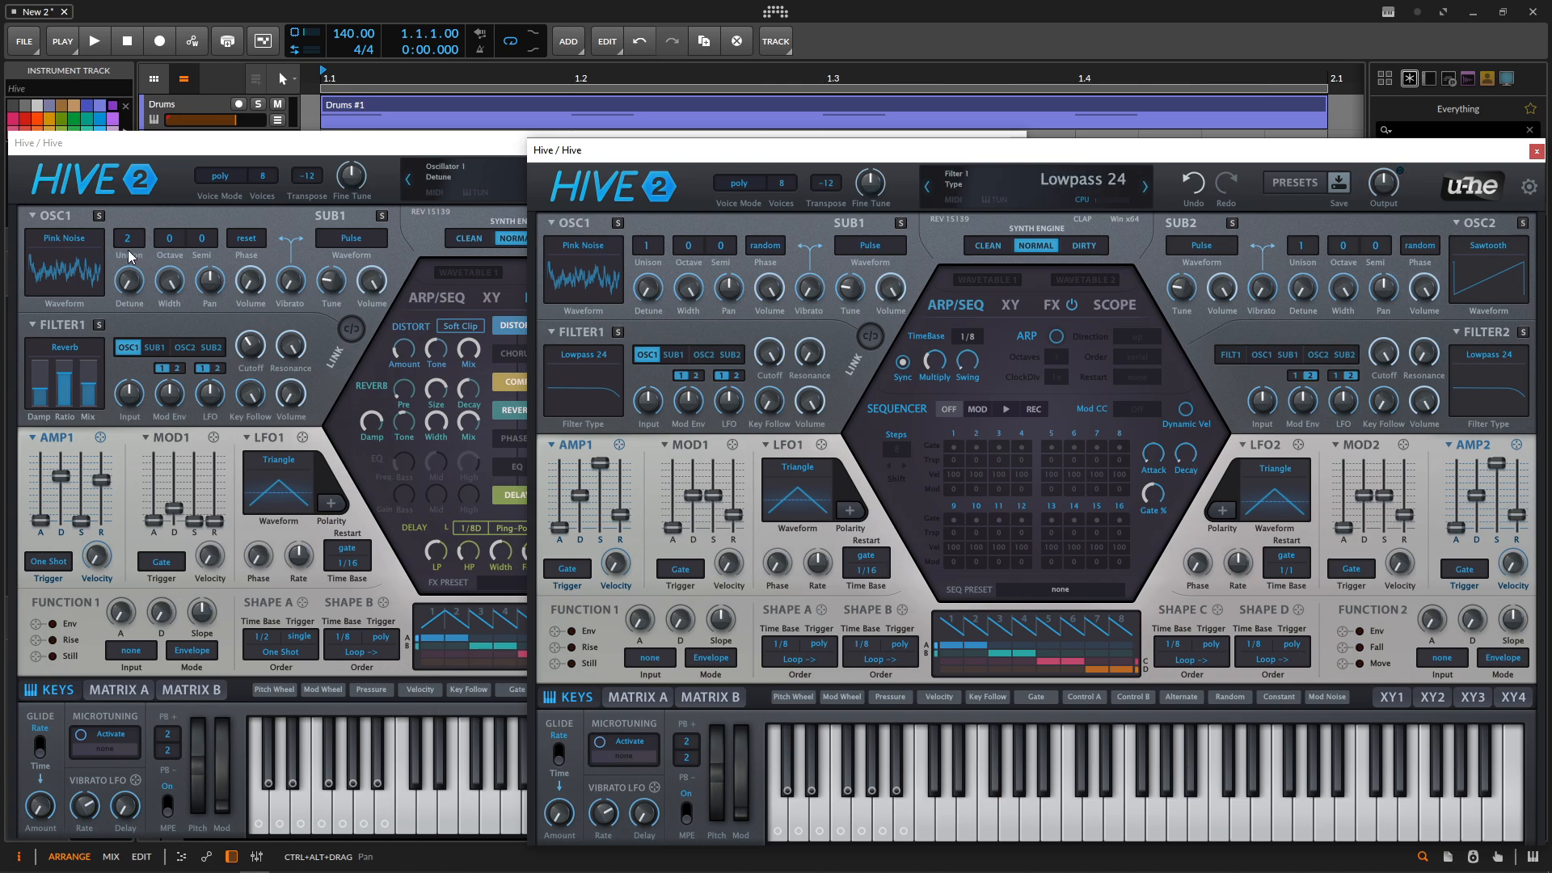
pyautogui.scroll(1, 652, 255)
# Step: Set the New INIT patch's filter 1 to Reverb and match its damp, ratio and cutoff to FX Metallic Terror
pyautogui.click(581, 361)
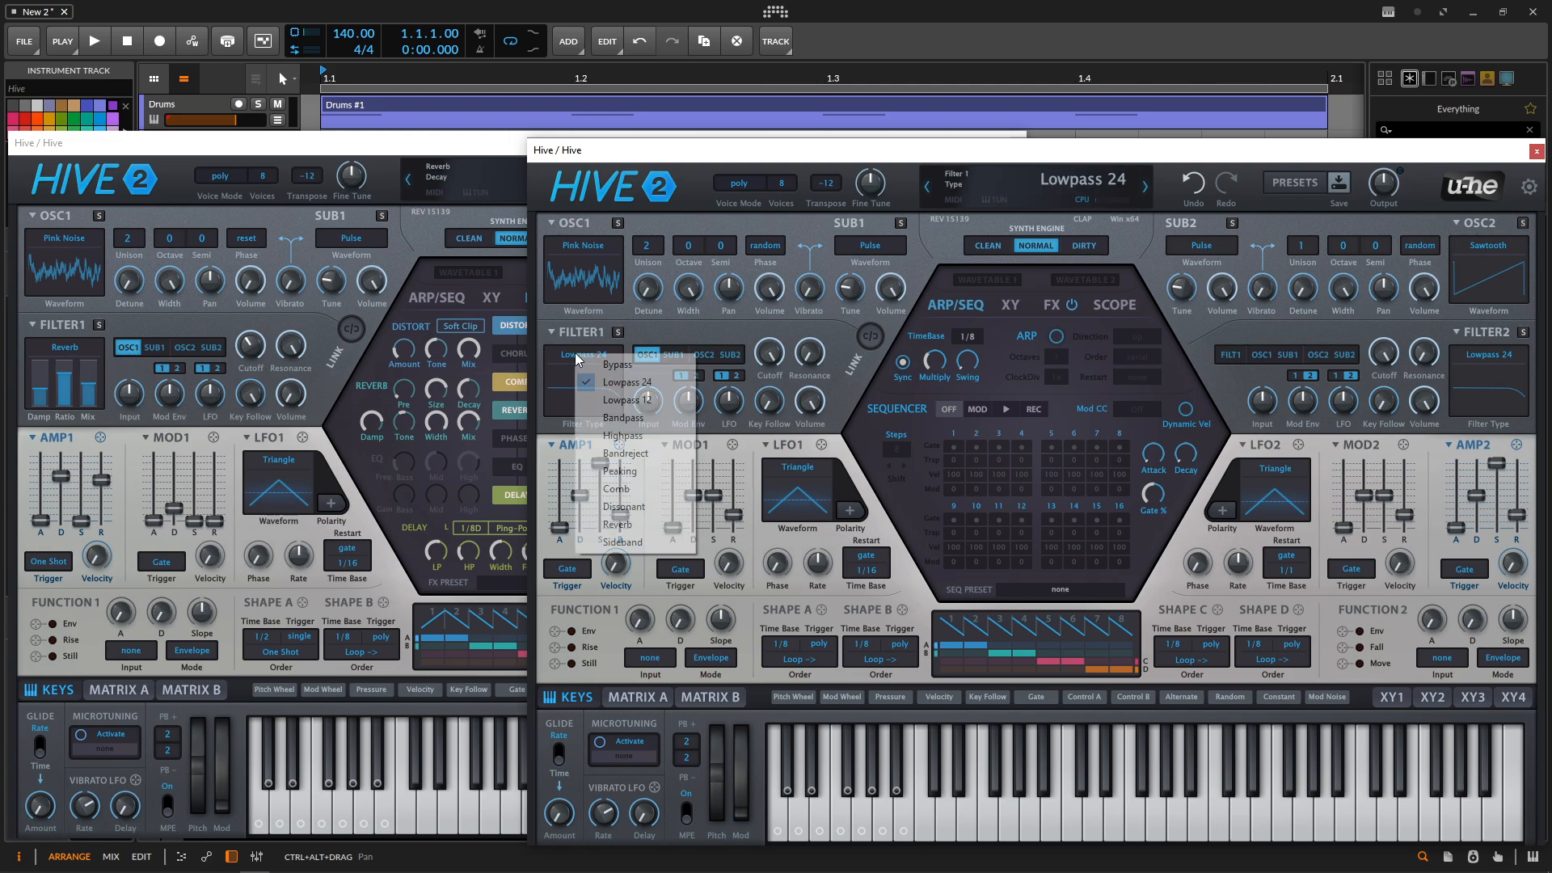
pyautogui.click(619, 524)
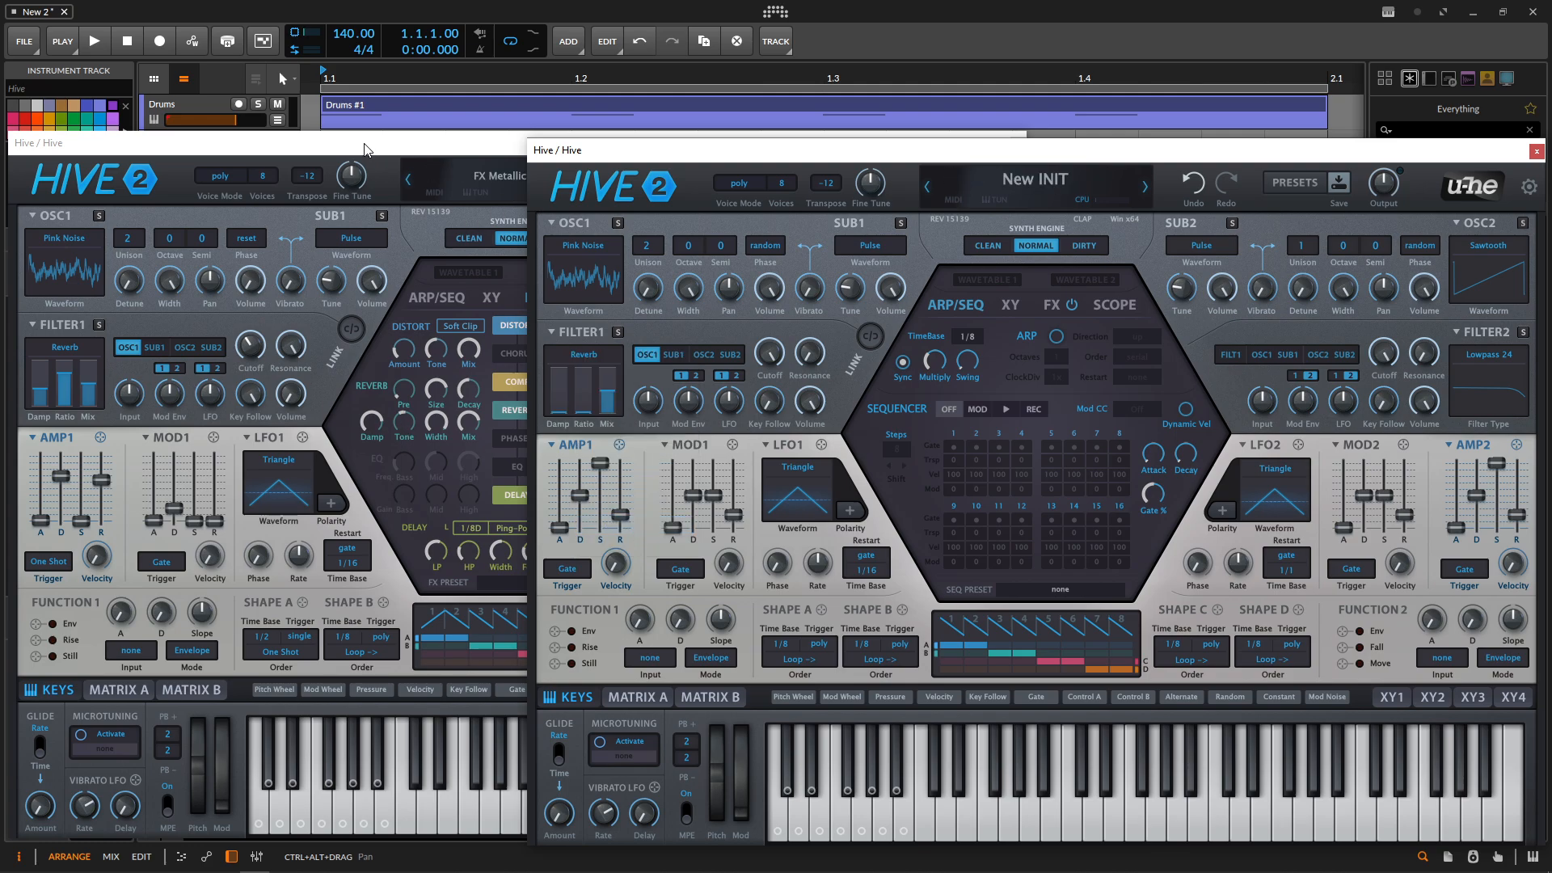
pyautogui.moveTo(367, 149); pyautogui.dragTo(363, 109)
pyautogui.click(1064, 153)
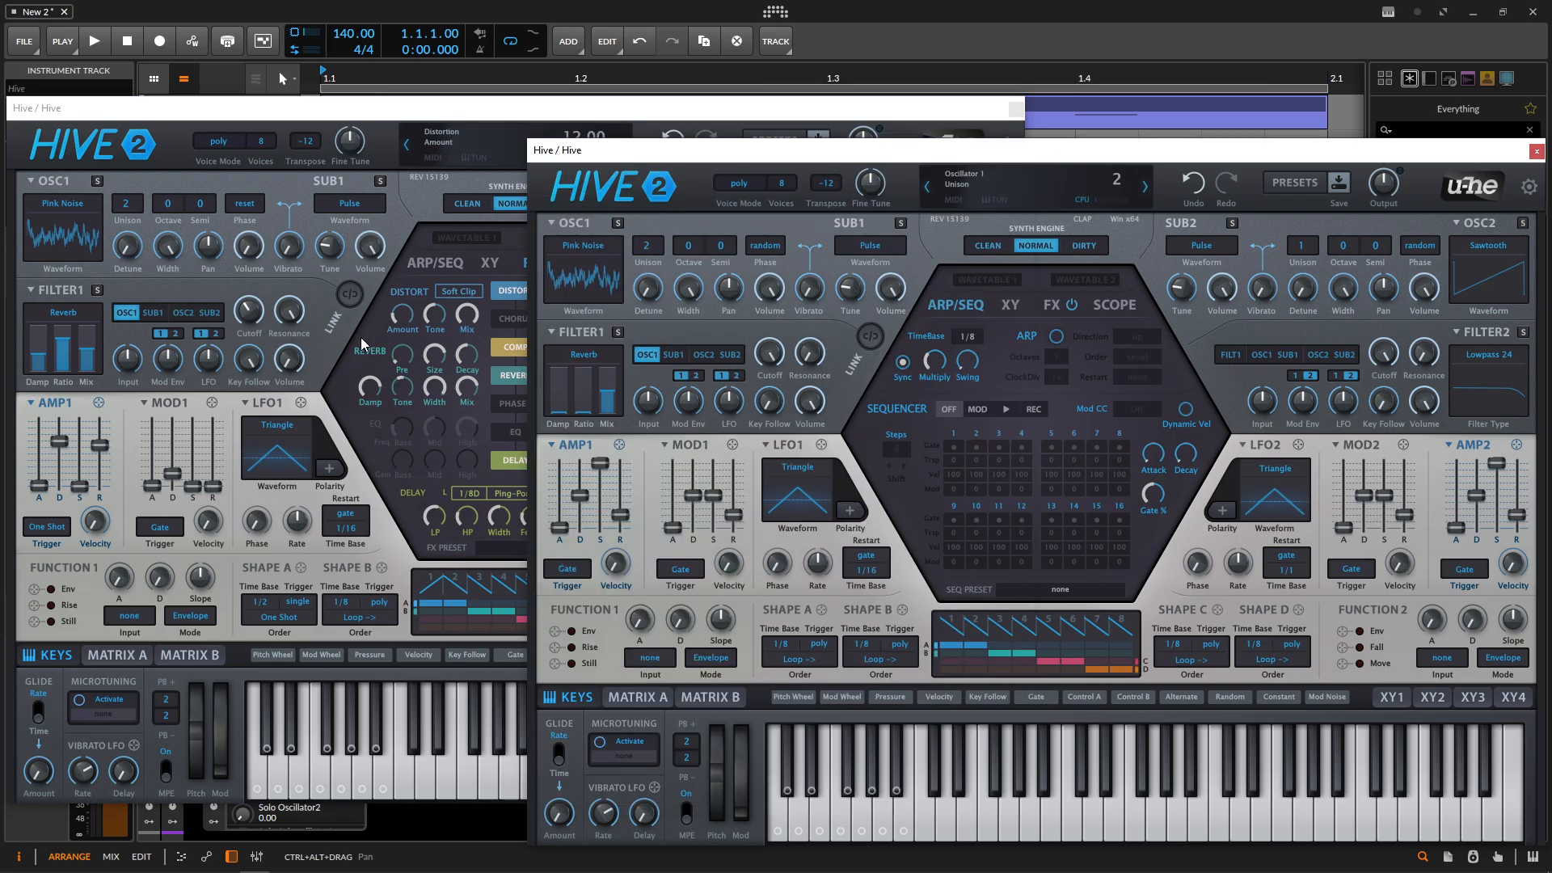
pyautogui.moveTo(624, 150); pyautogui.dragTo(633, 80)
pyautogui.click(1098, 168)
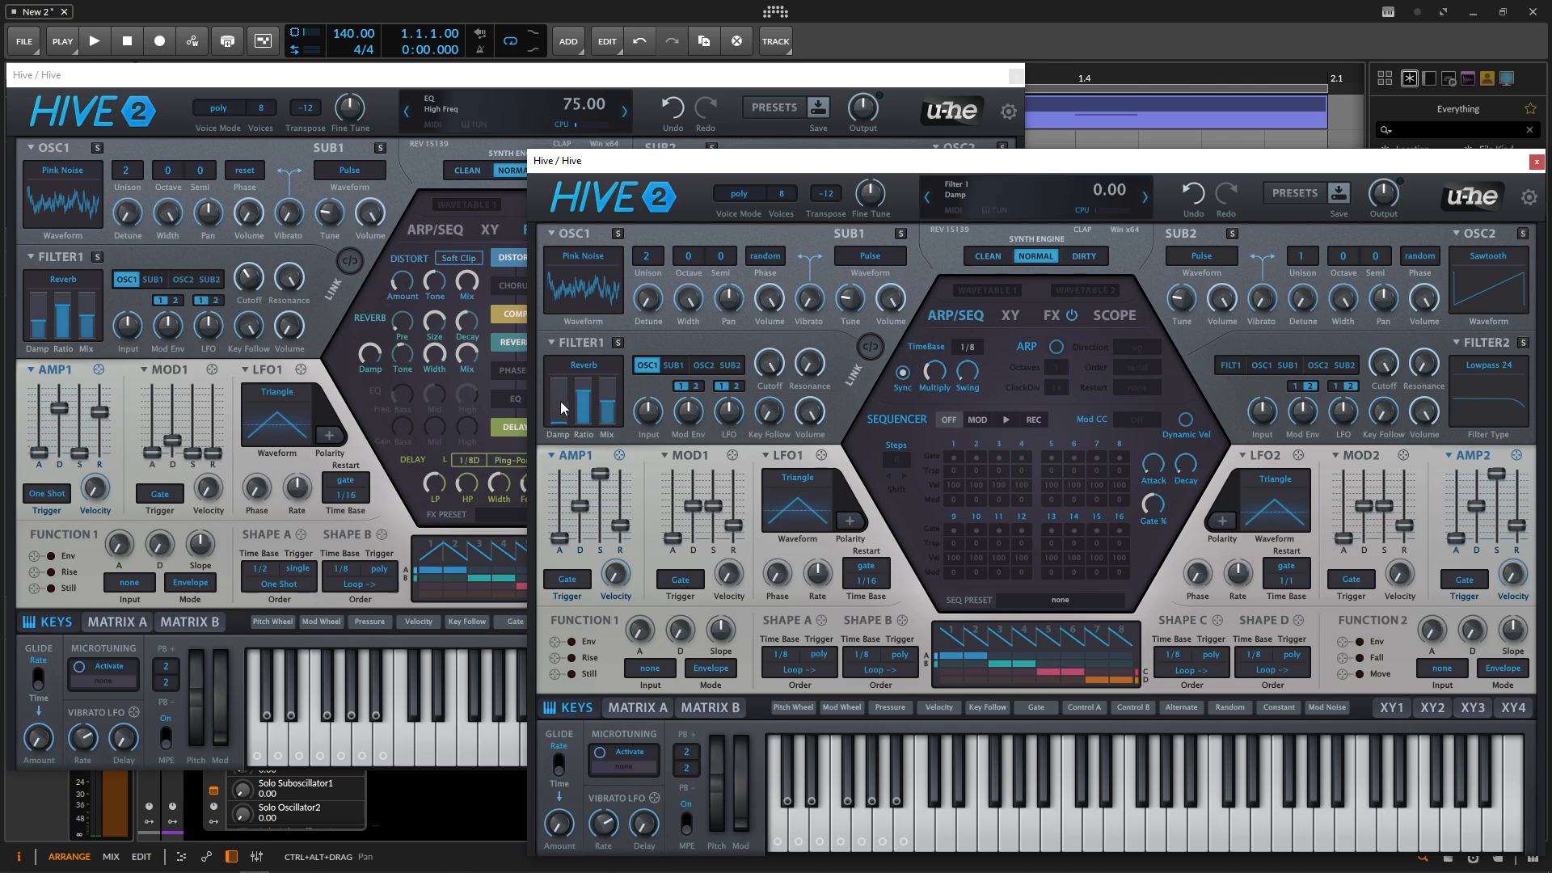
pyautogui.moveTo(560, 424); pyautogui.dragTo(562, 414)
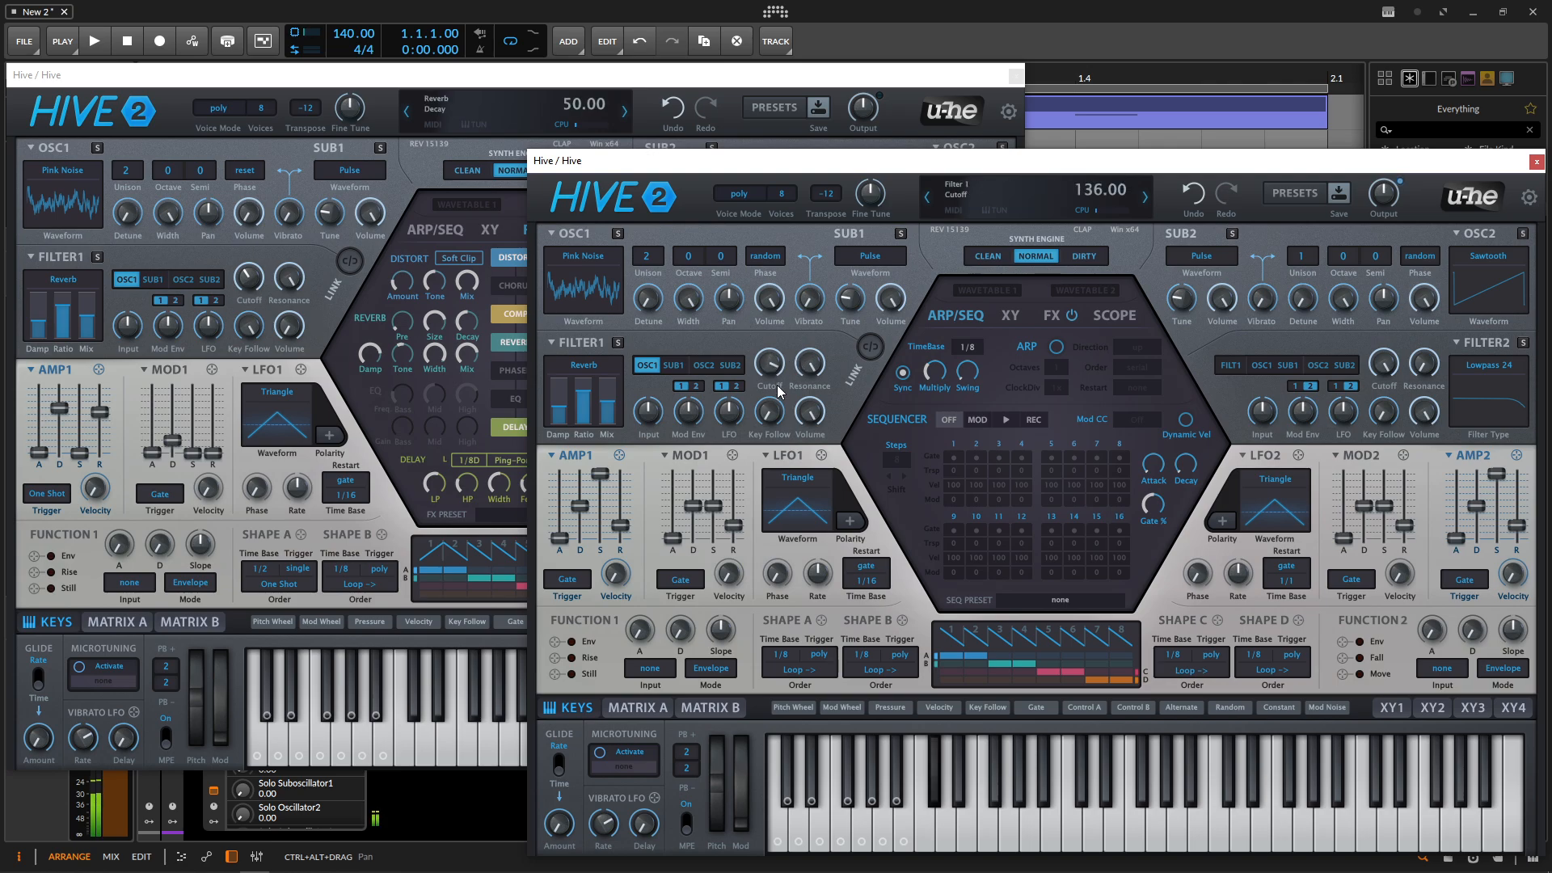
pyautogui.moveTo(780, 392); pyautogui.dragTo(792, 470)
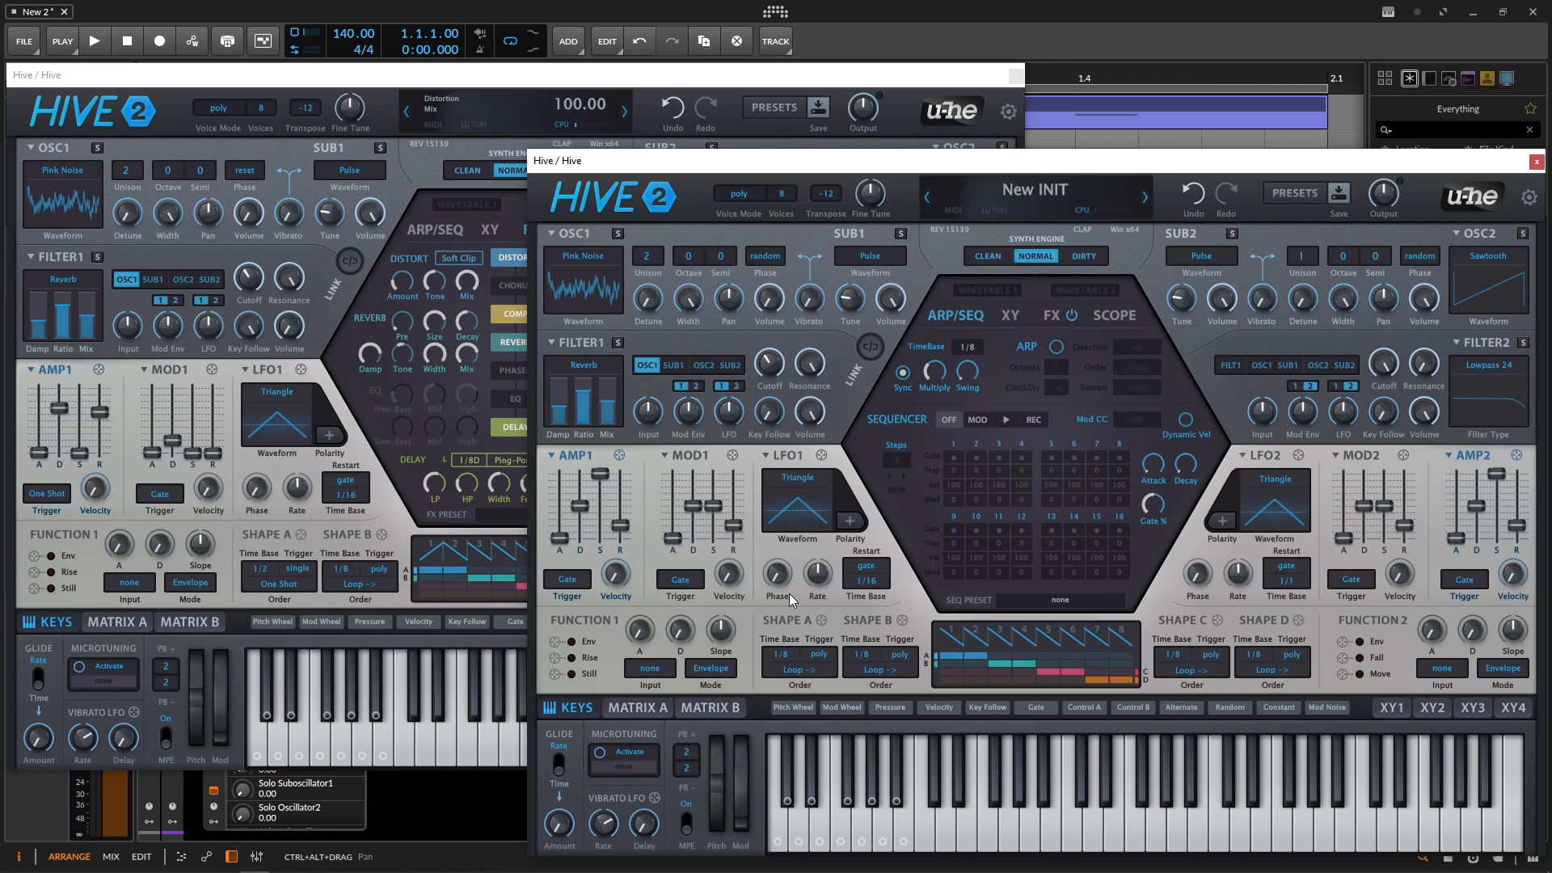
# Step: Check modulation Matrix A in FX Metallic Terror and assign Mod1 to oscillator 1's volume in the New INIT patch
pyautogui.click(150, 622)
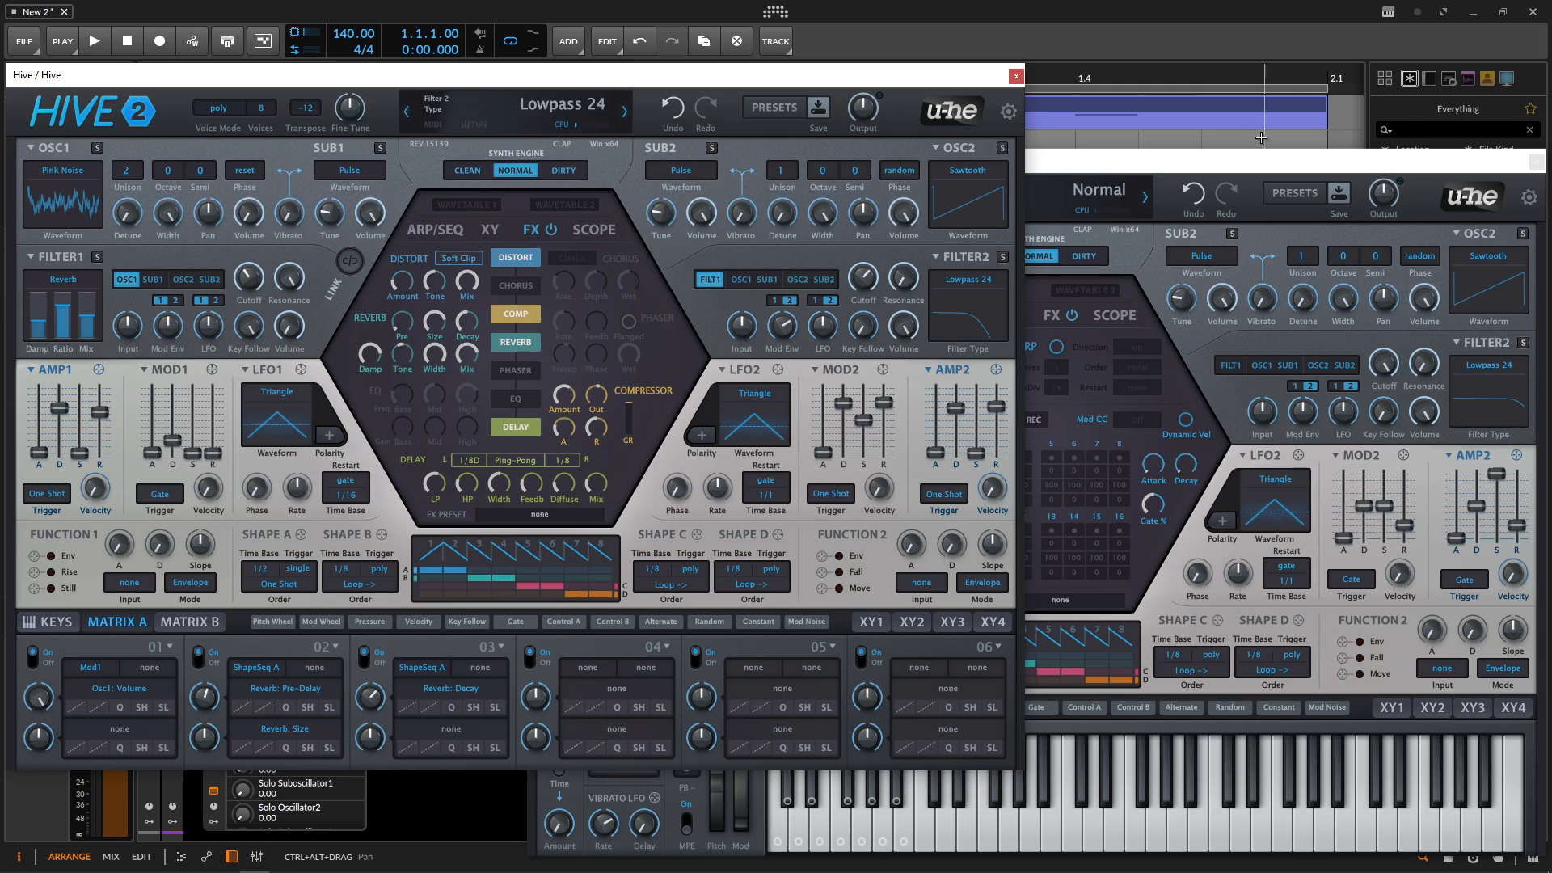
pyautogui.click(1214, 174)
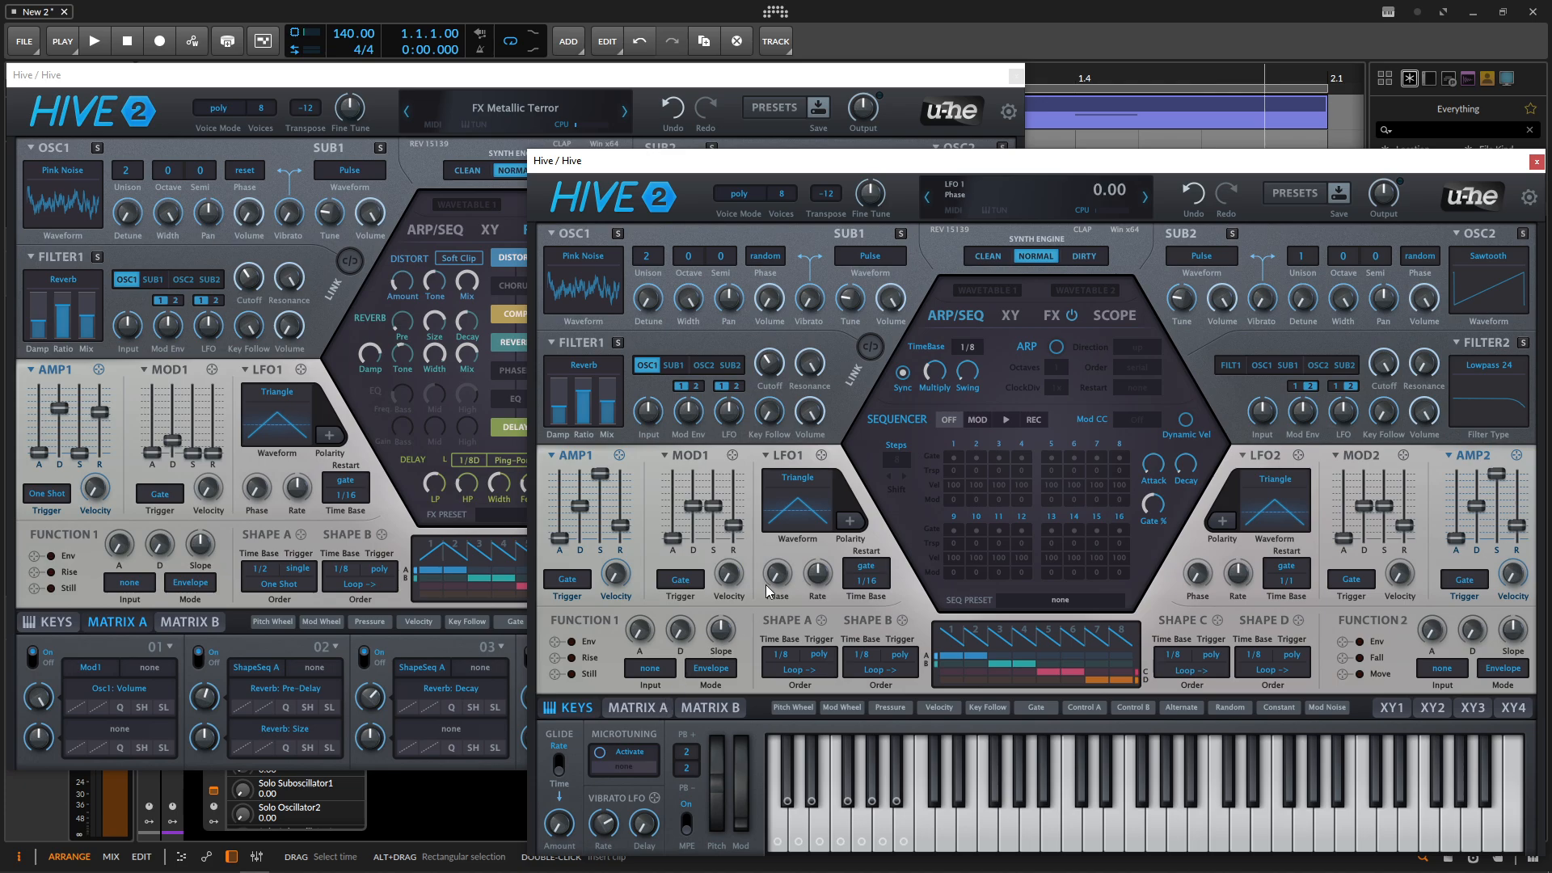
pyautogui.moveTo(733, 455); pyautogui.dragTo(772, 304)
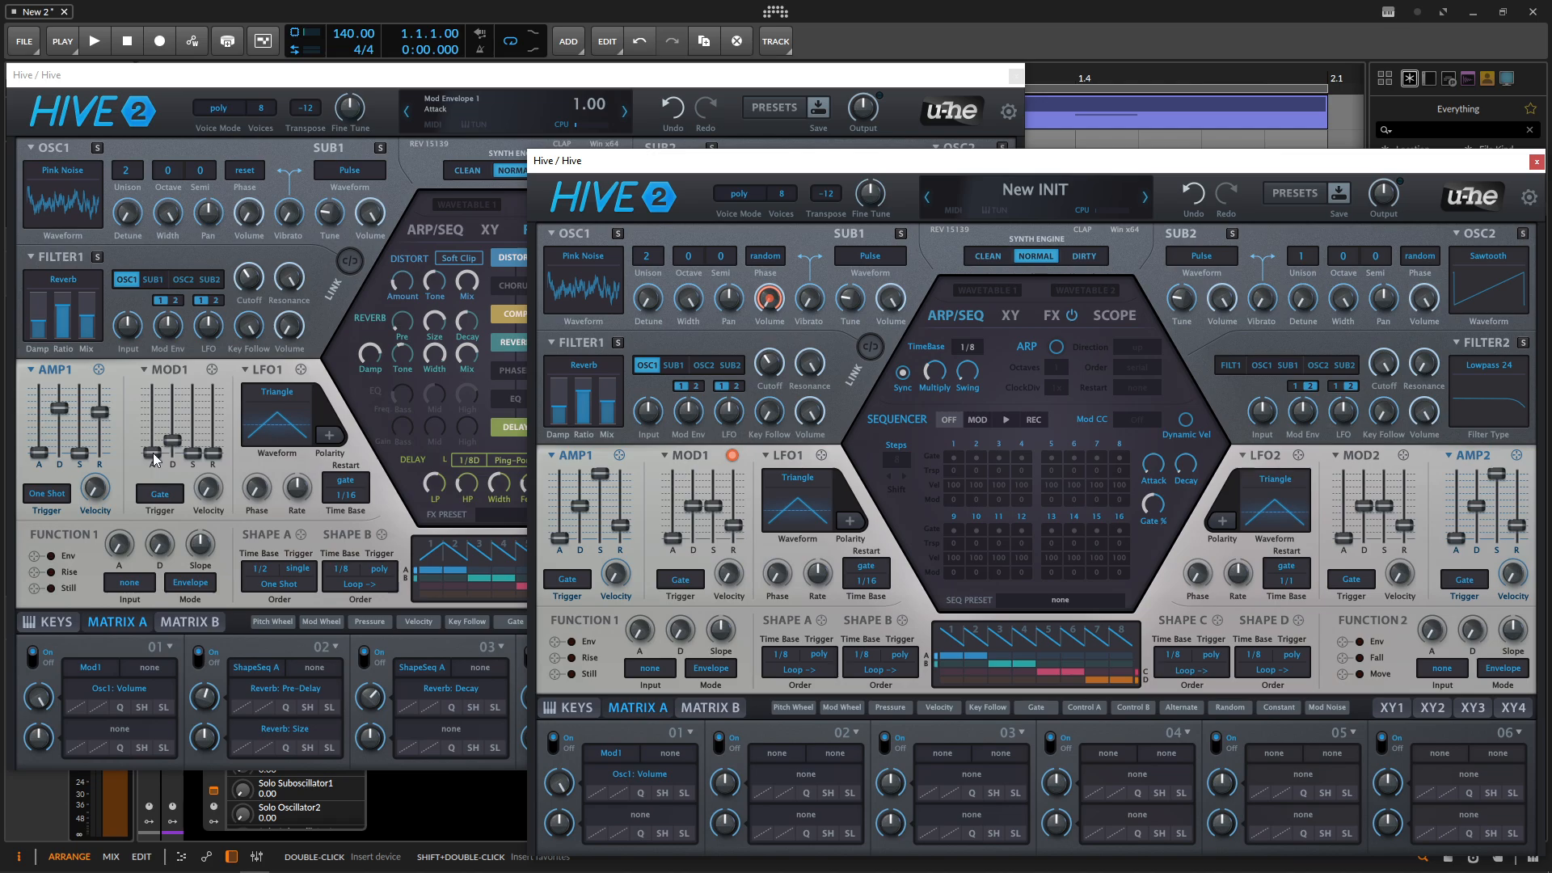
# Step: Set the Mod 1 envelope's sustain and release to 0 and shorten its decay in the New INIT patch
pyautogui.moveTo(676, 542); pyautogui.dragTo(678, 558)
pyautogui.doubleClick(675, 547)
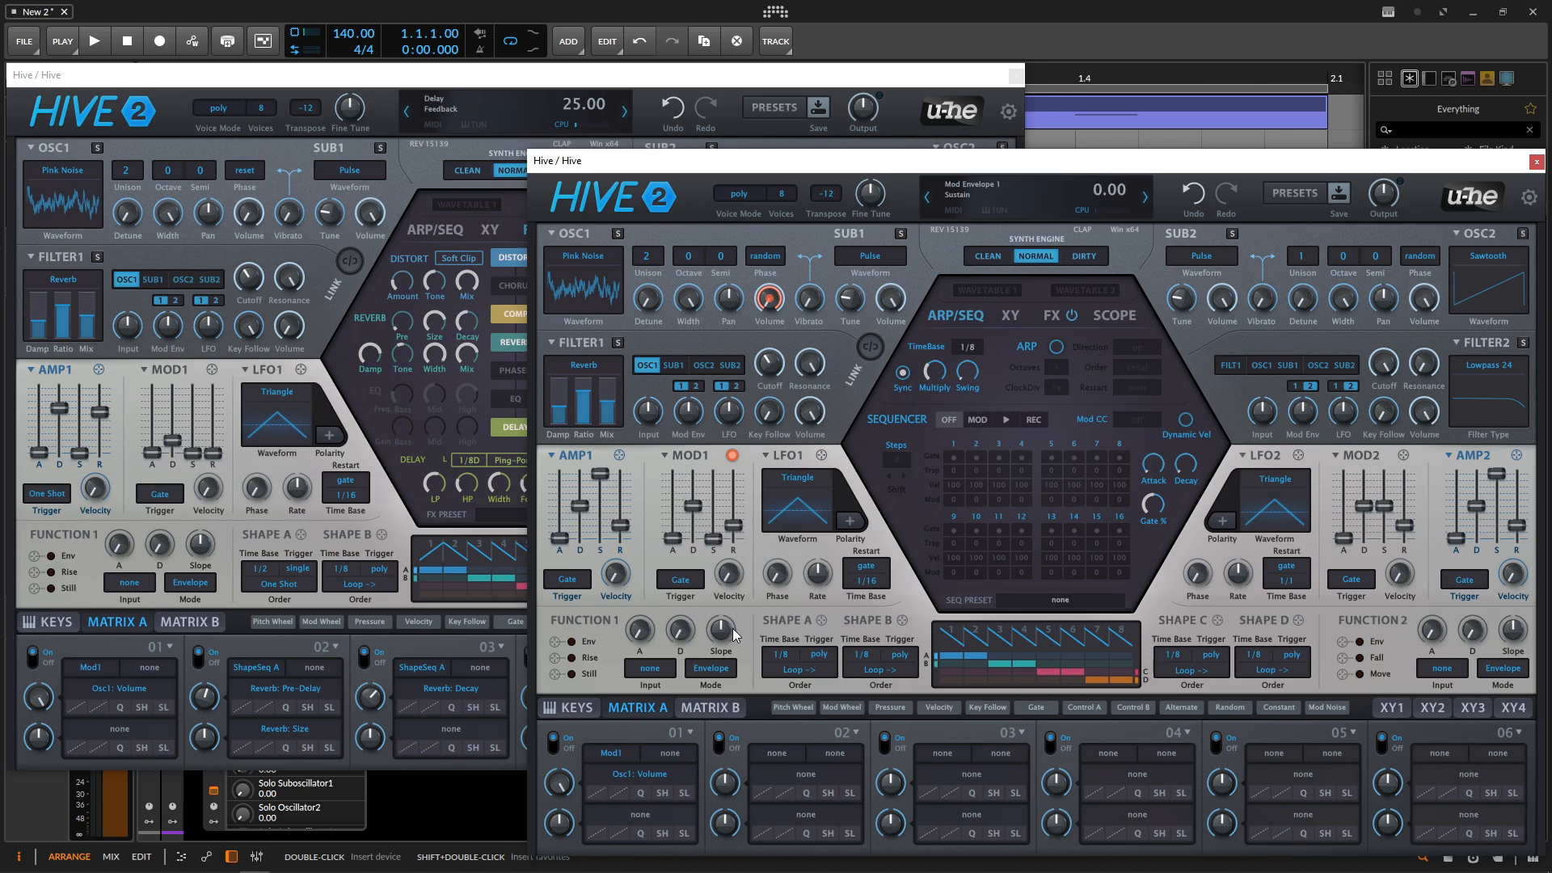
pyautogui.doubleClick(739, 526)
pyautogui.moveTo(699, 506); pyautogui.dragTo(700, 527)
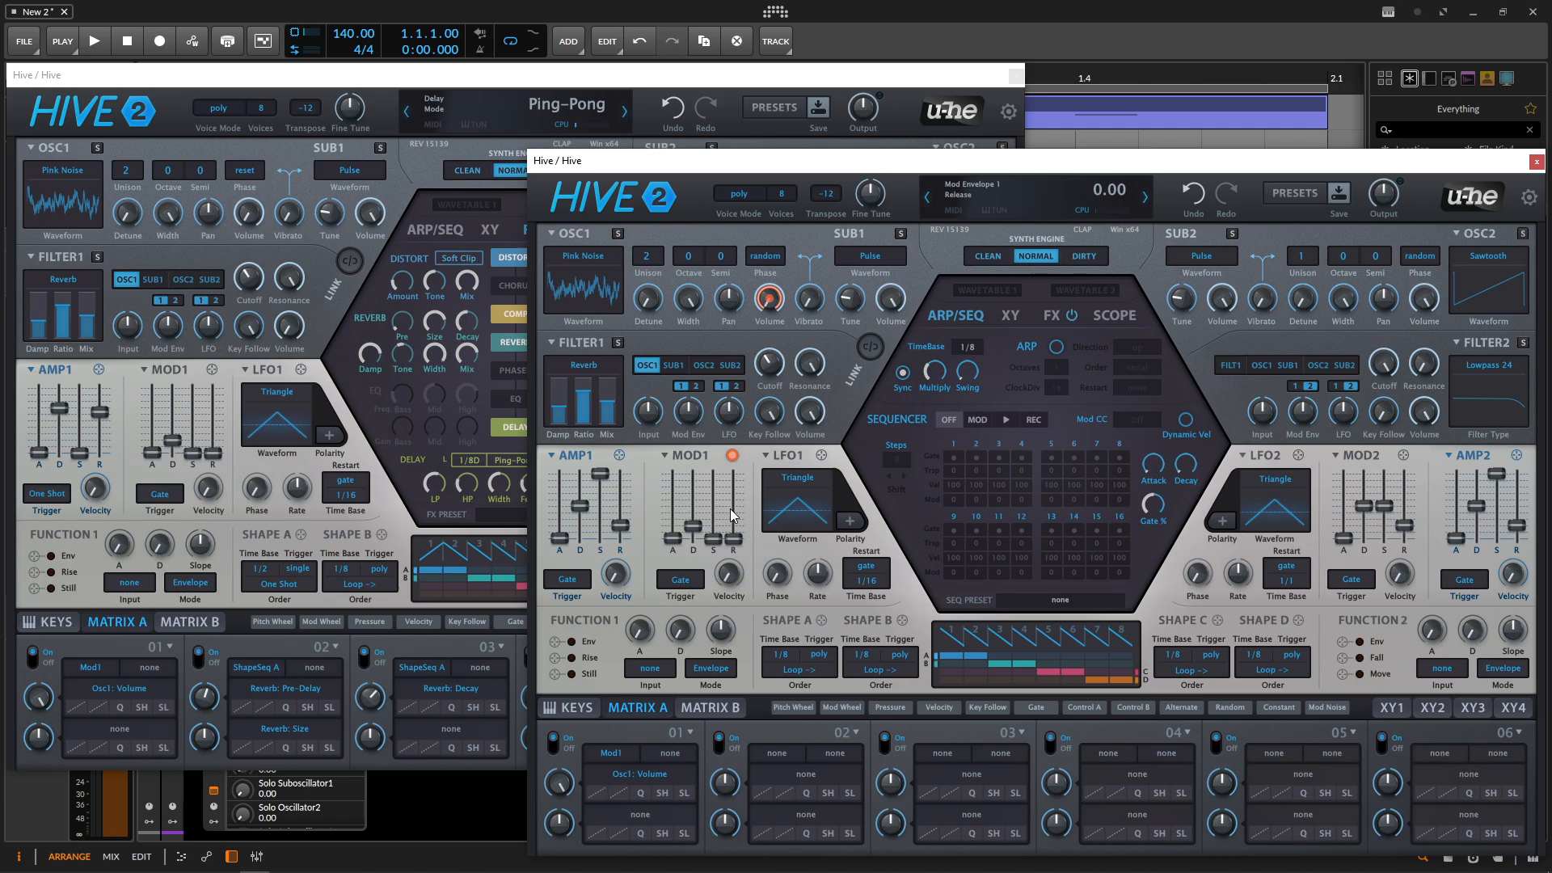
# Step: Shape the Amp 1 envelope with minimum sustain and a longer release, with its trigger set to One Shot
pyautogui.moveTo(586, 492); pyautogui.dragTo(584, 490)
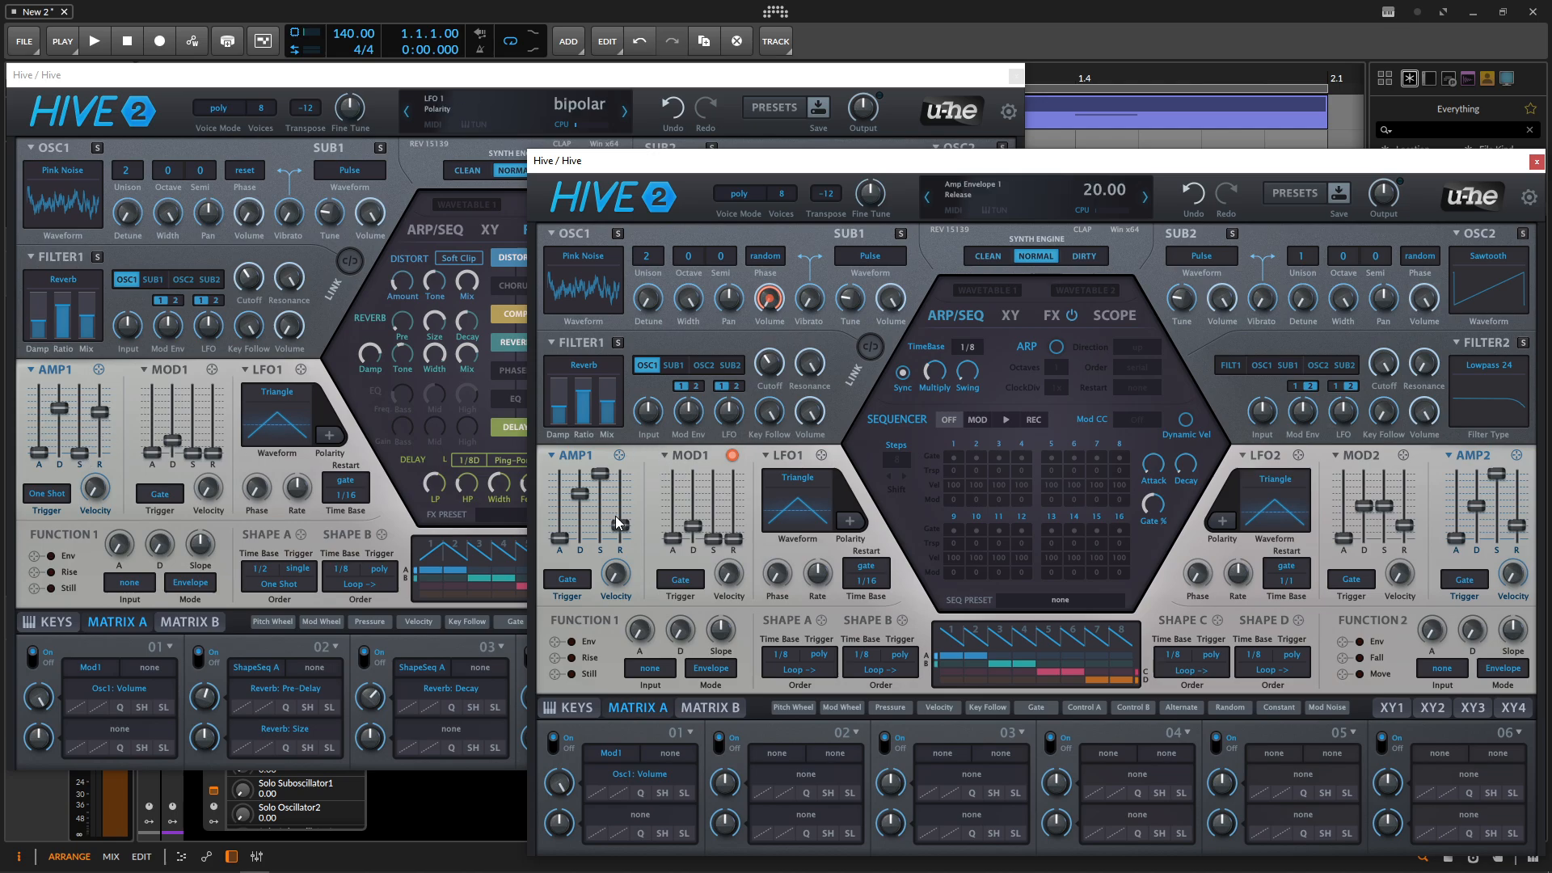
pyautogui.moveTo(620, 525)
pyautogui.mouseDown()
pyautogui.moveTo(620, 497)
pyautogui.moveTo(600, 539)
pyautogui.mouseUp()
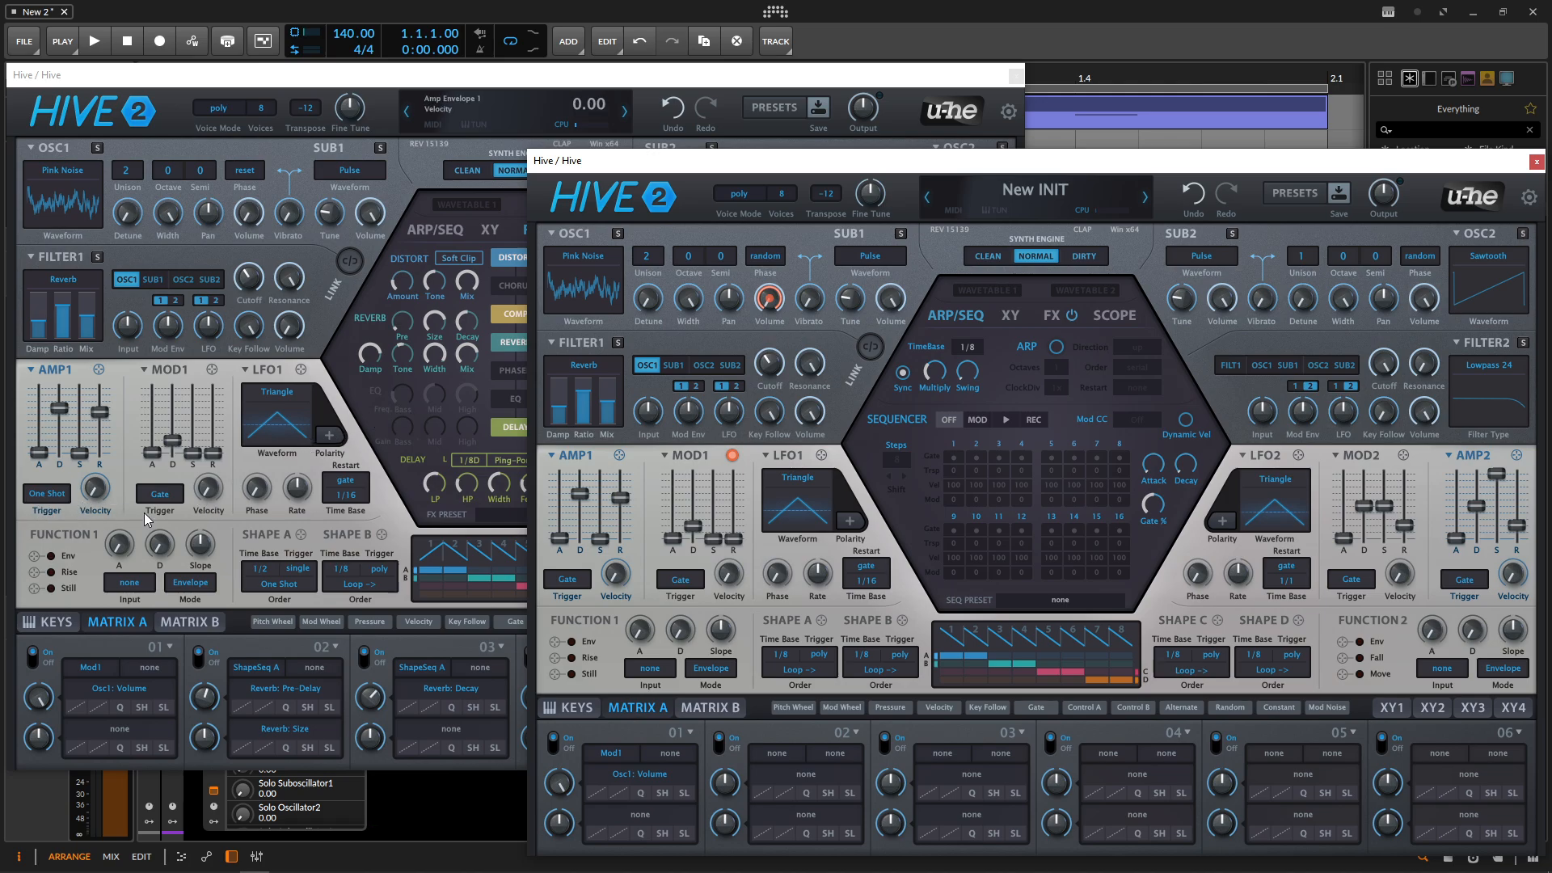
pyautogui.click(581, 578)
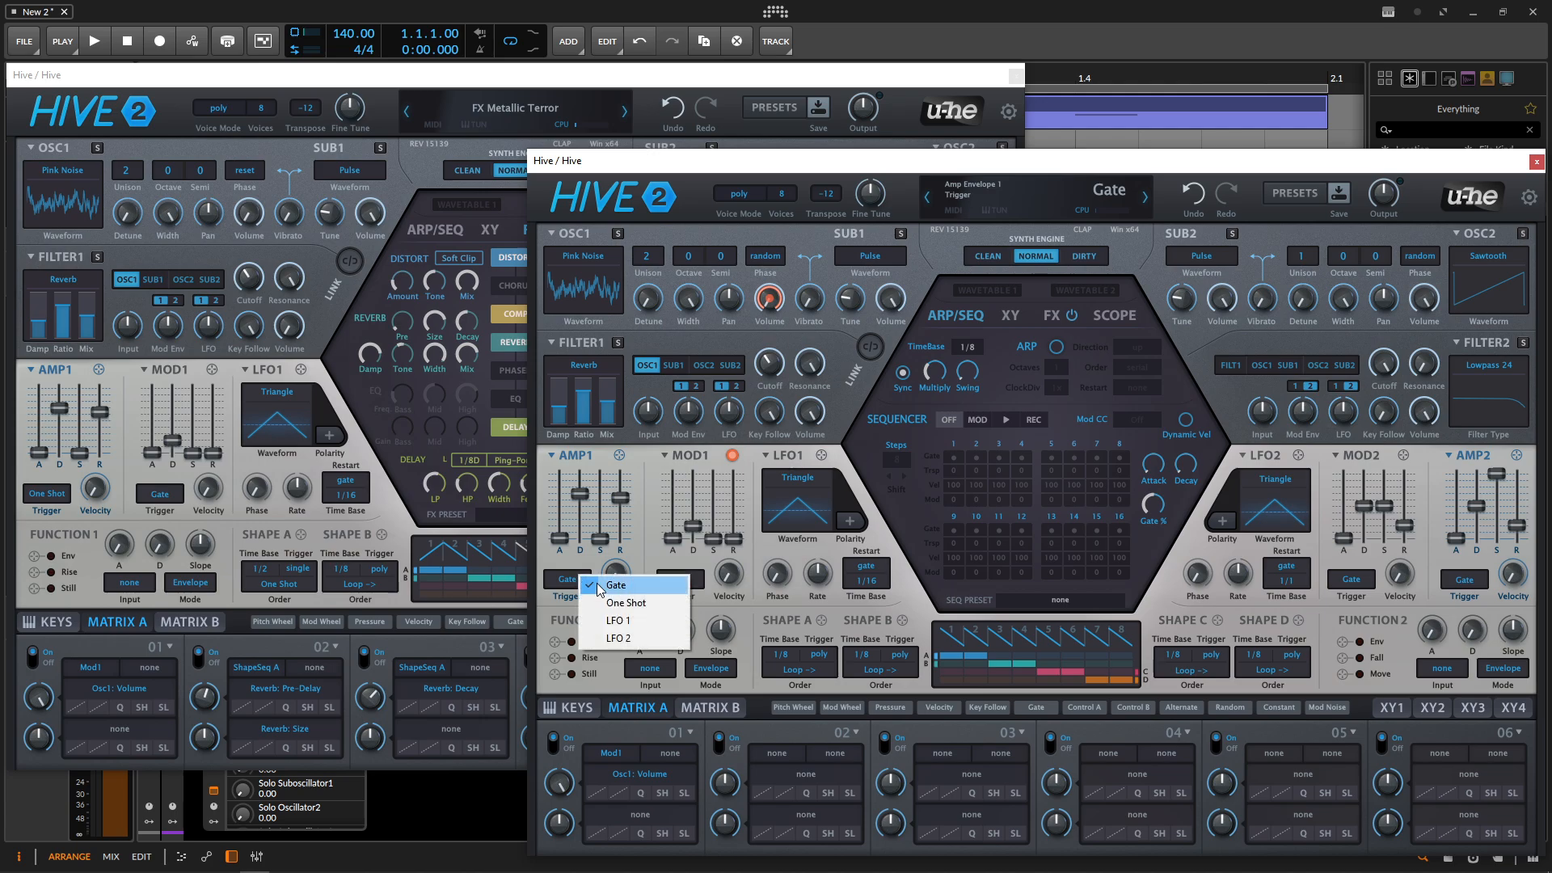
pyautogui.click(627, 603)
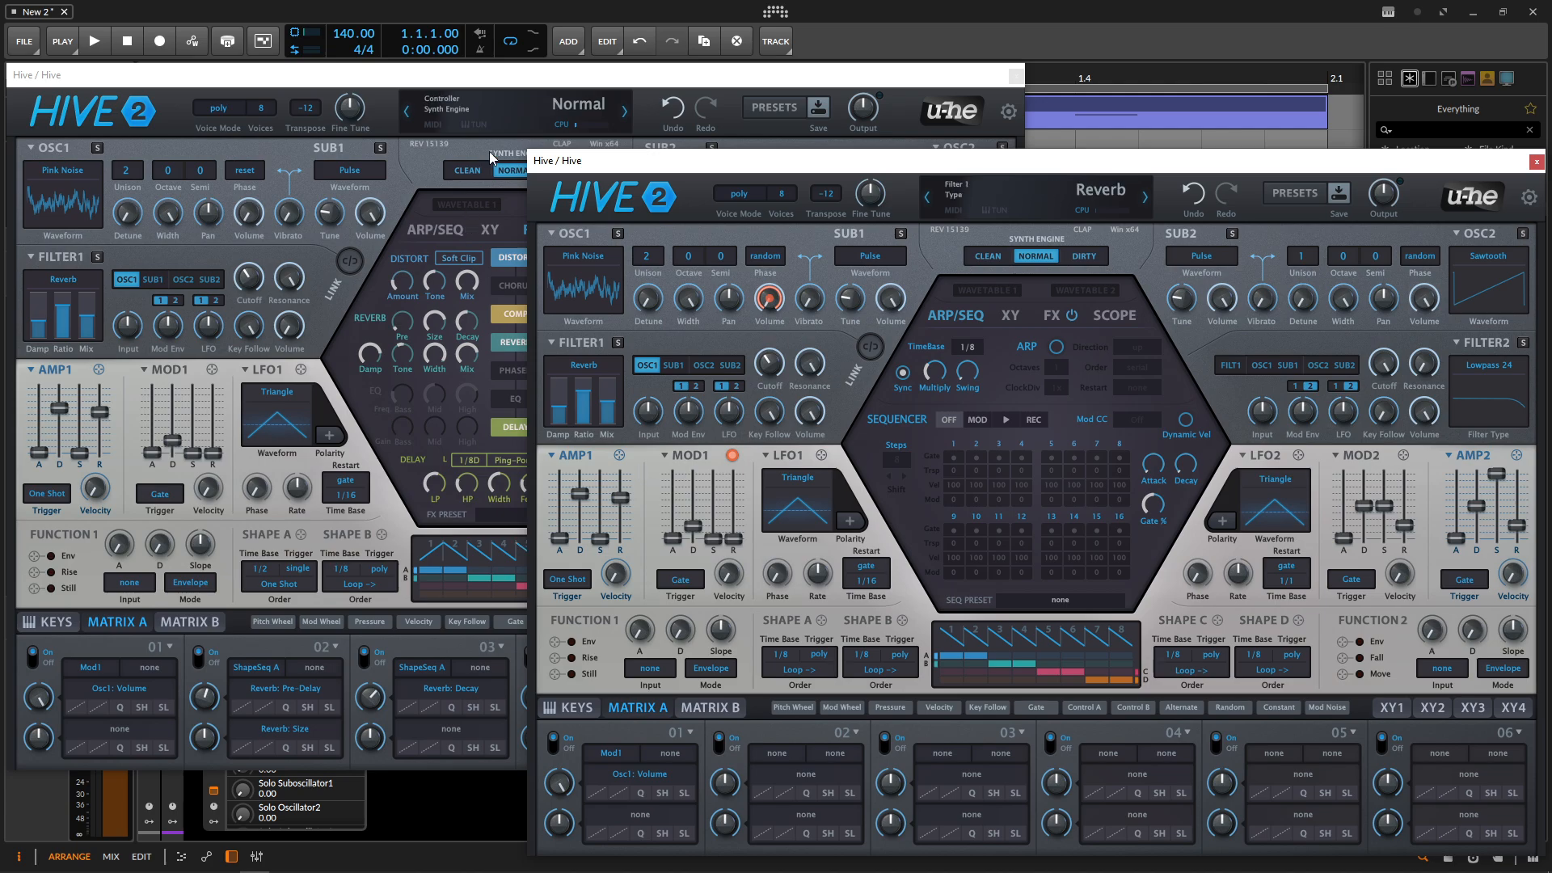
# Step: Route filter 1 into filter 2 in the New INIT patch and turn down filter 1's volume
pyautogui.click(725, 75)
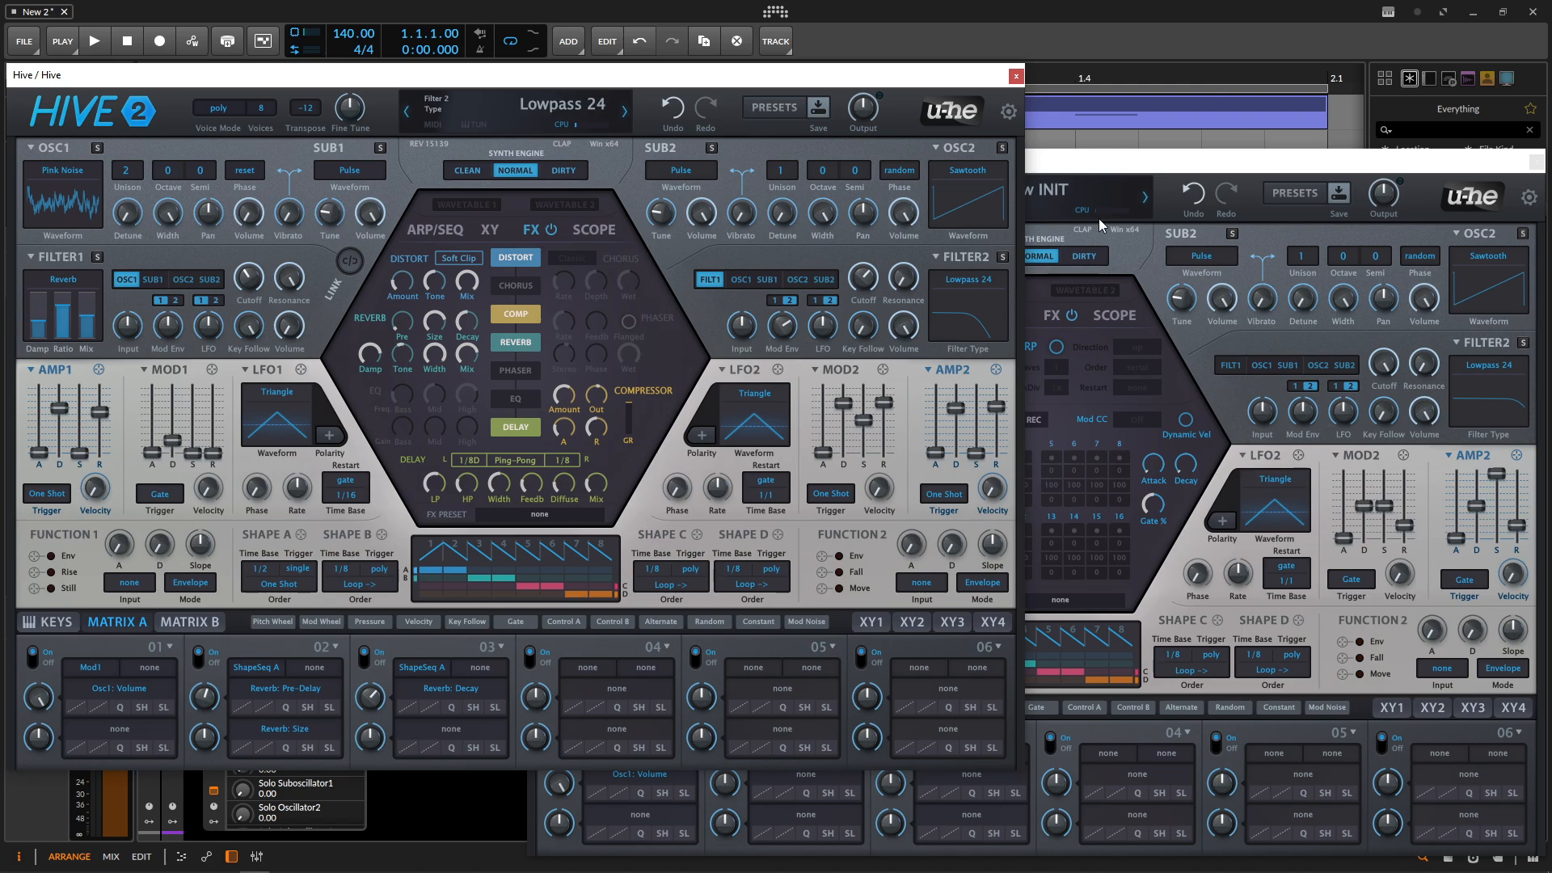
pyautogui.click(1113, 184)
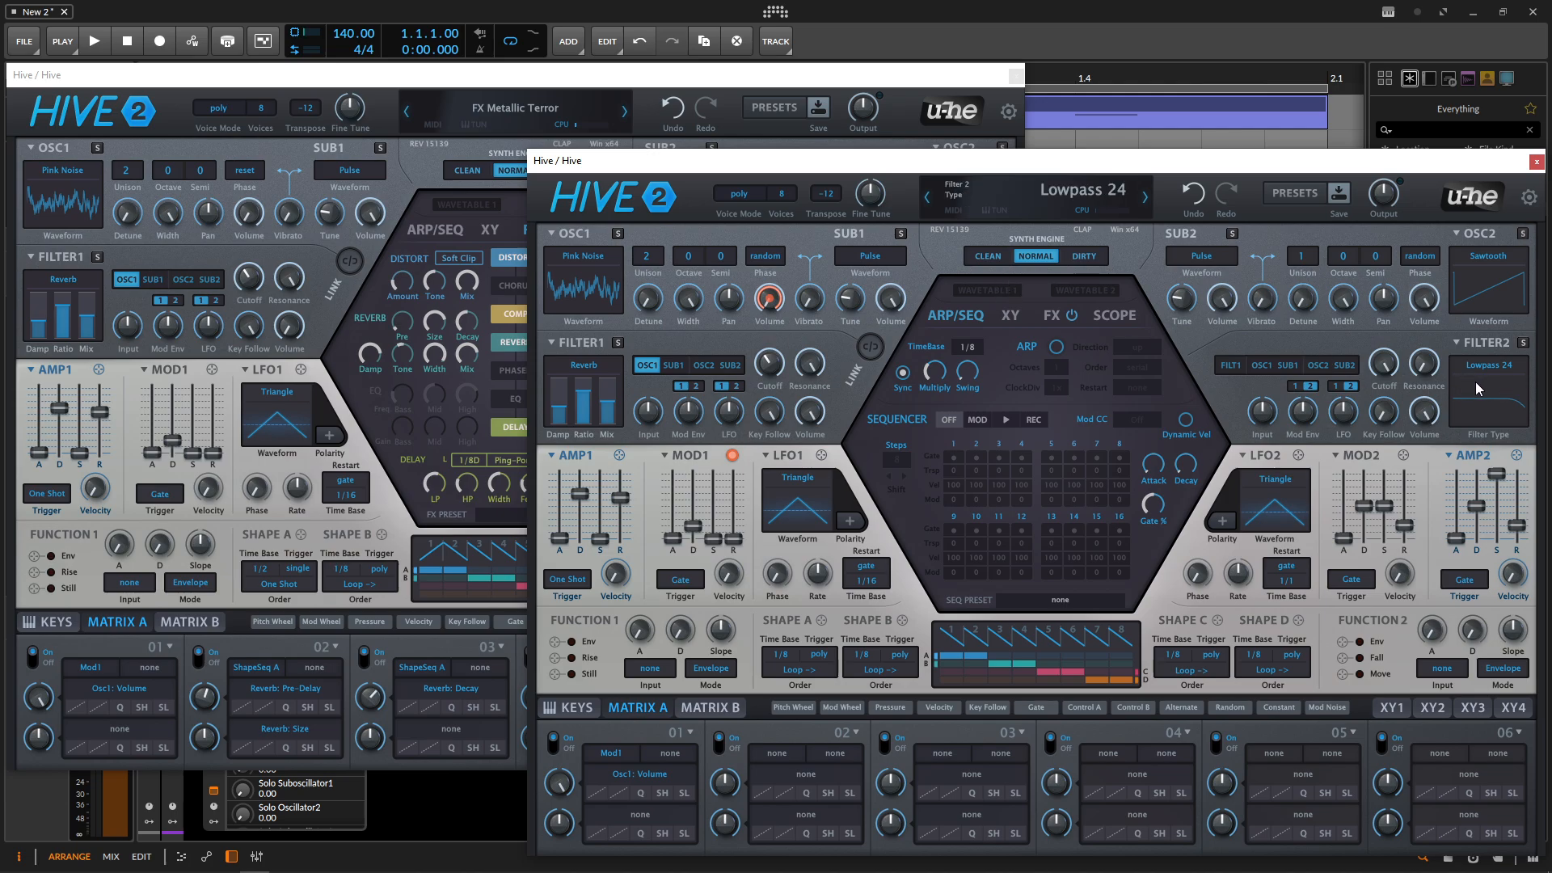
pyautogui.click(1233, 366)
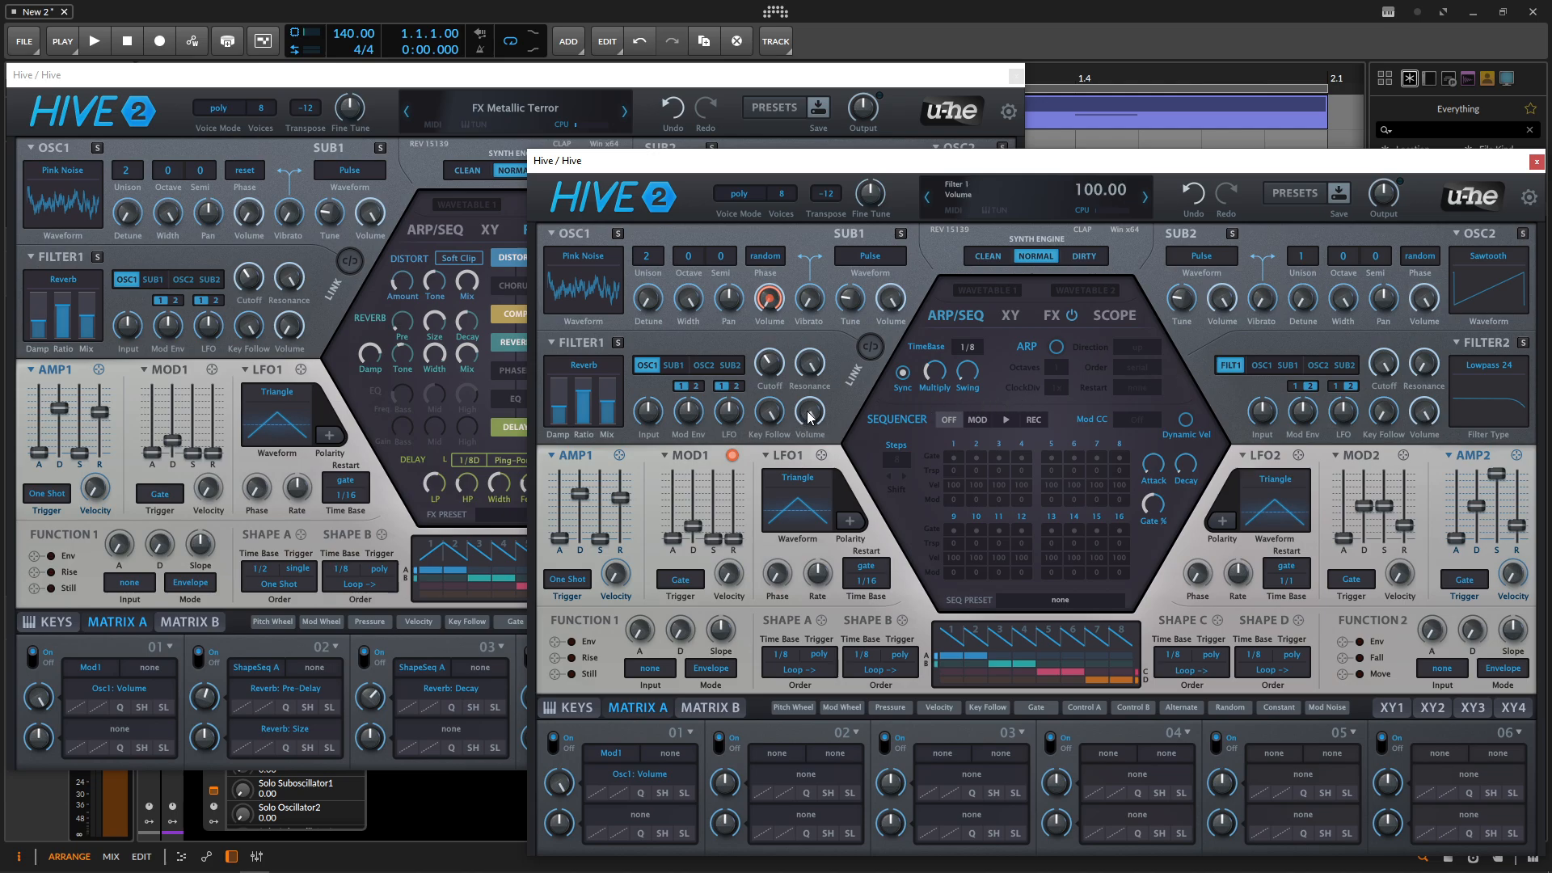
pyautogui.moveTo(808, 411); pyautogui.dragTo(833, 705)
# Step: Match filter 2's cutoff to FX Metallic Terror and set its envelope depth to 46 in the New INIT patch
pyautogui.click(813, 79)
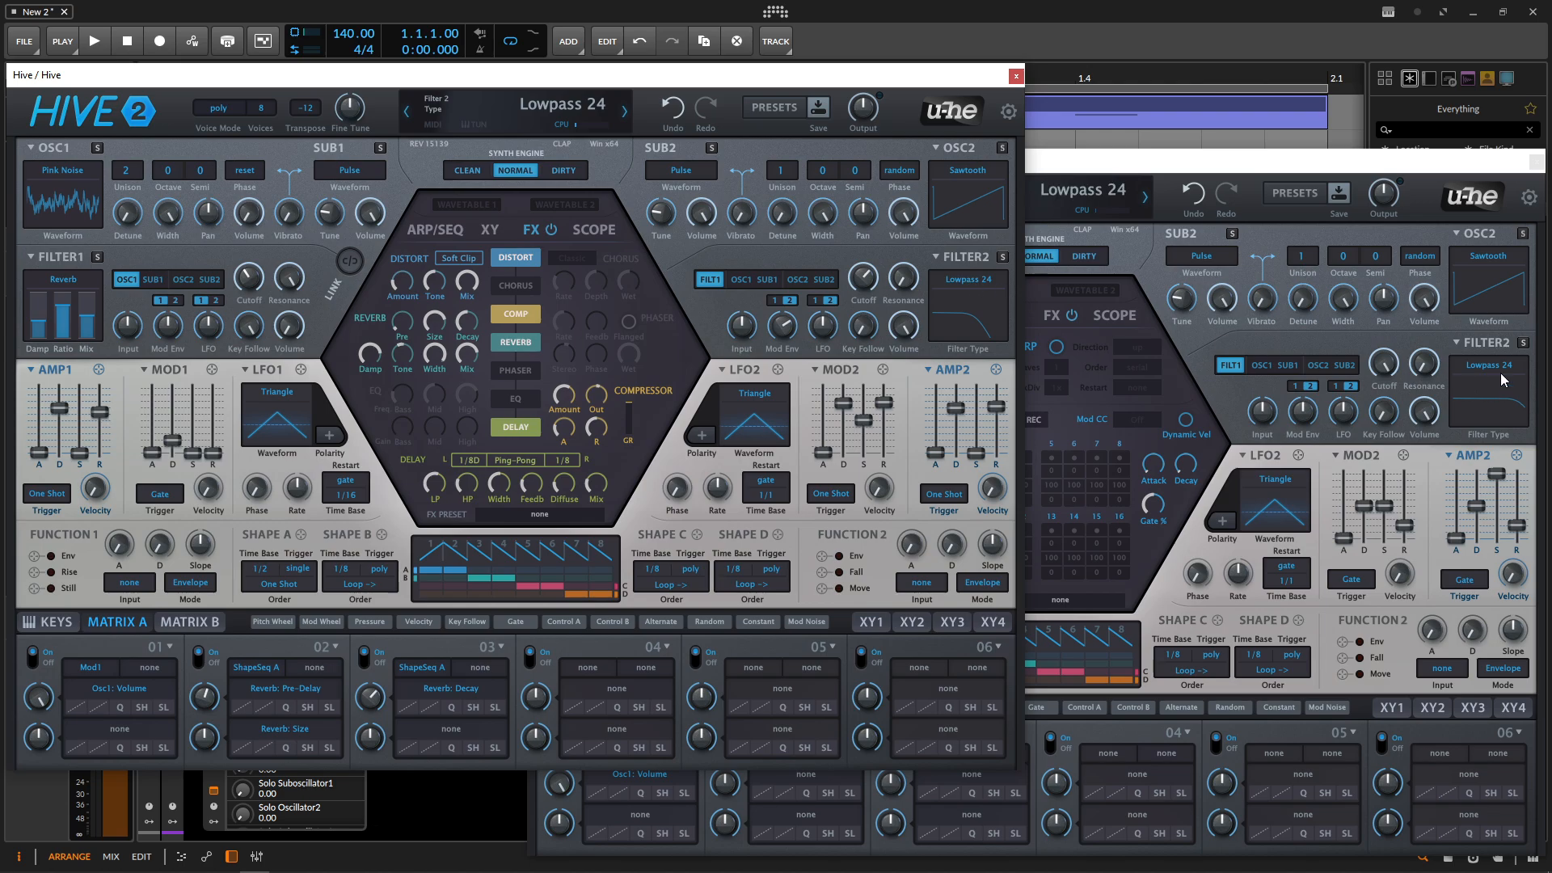
pyautogui.click(1402, 381)
pyautogui.moveTo(1401, 418); pyautogui.dragTo(1401, 436)
pyautogui.click(849, 78)
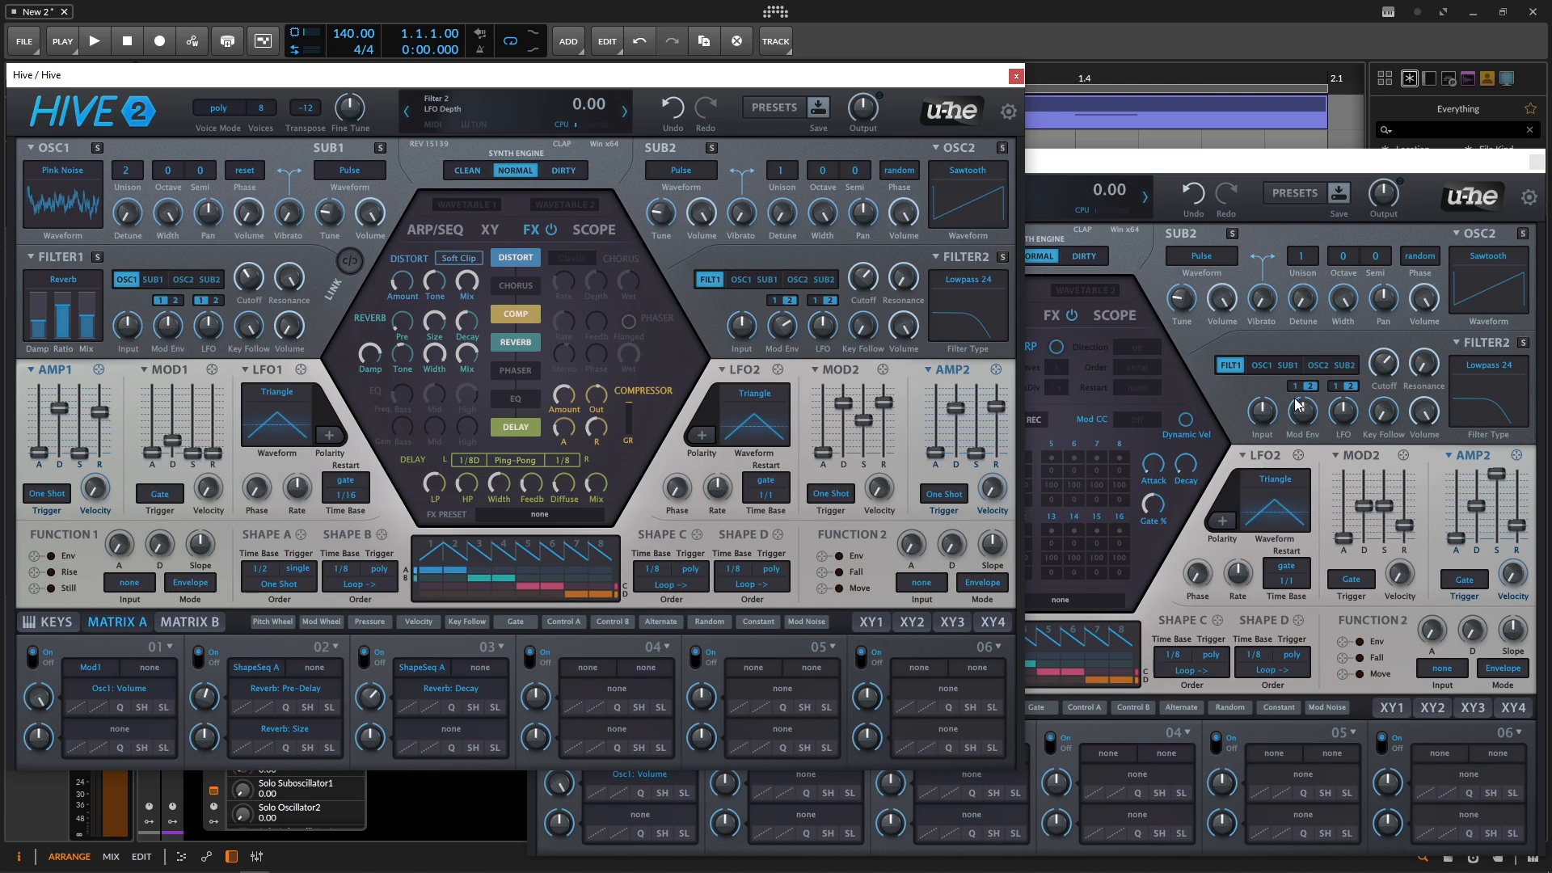
pyautogui.click(1310, 421)
pyautogui.moveTo(1309, 421); pyautogui.dragTo(1303, 382)
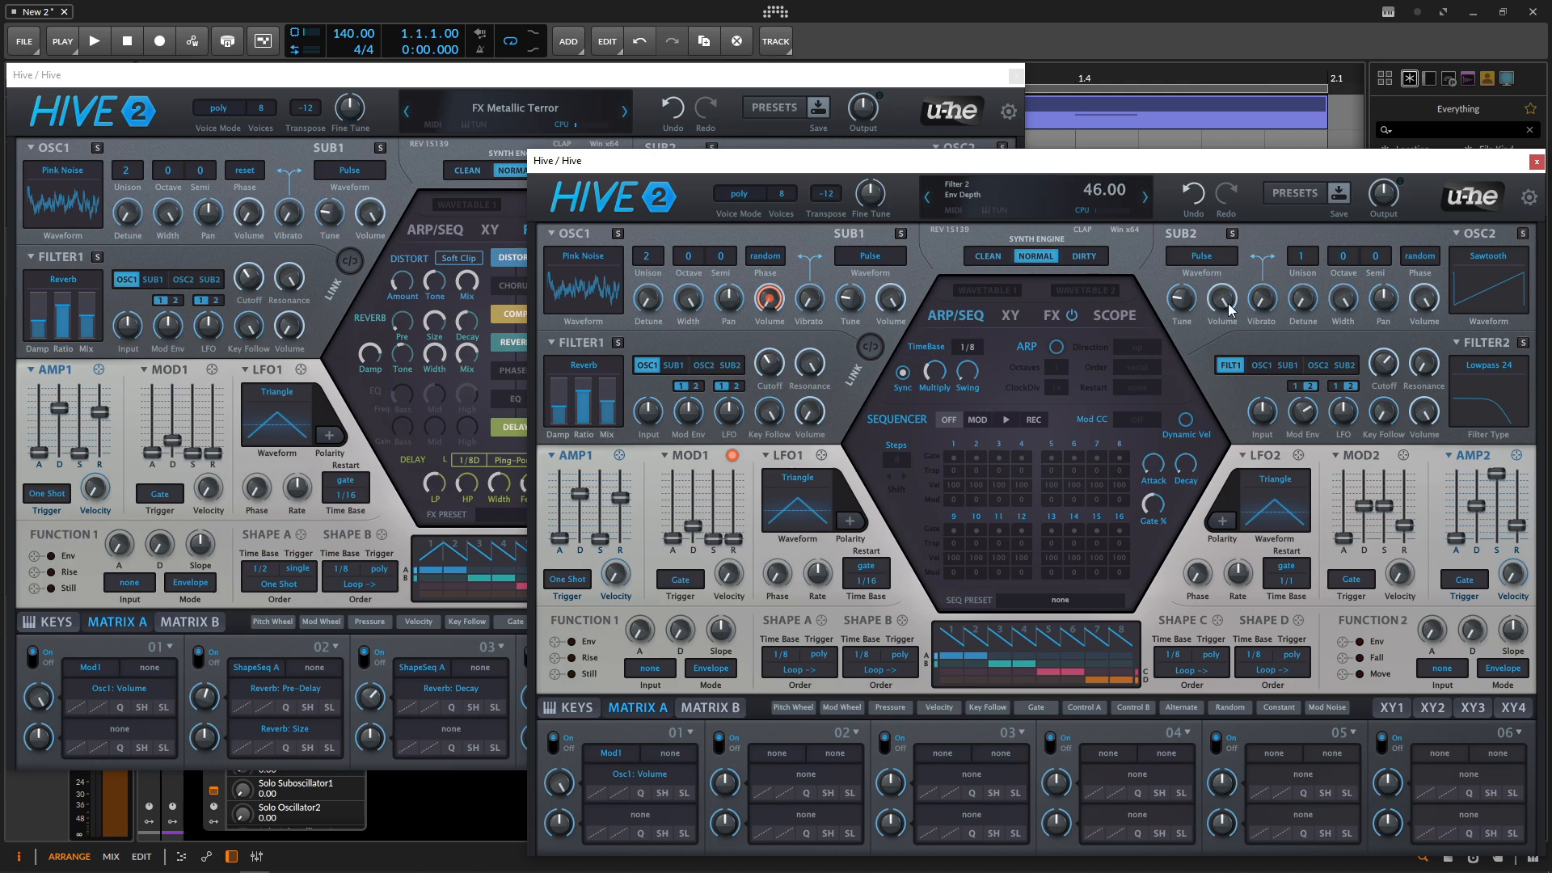
# Step: Set the Mod 2 envelope's decay to 76 and raise its release to match FX Metallic Terror
pyautogui.click(760, 89)
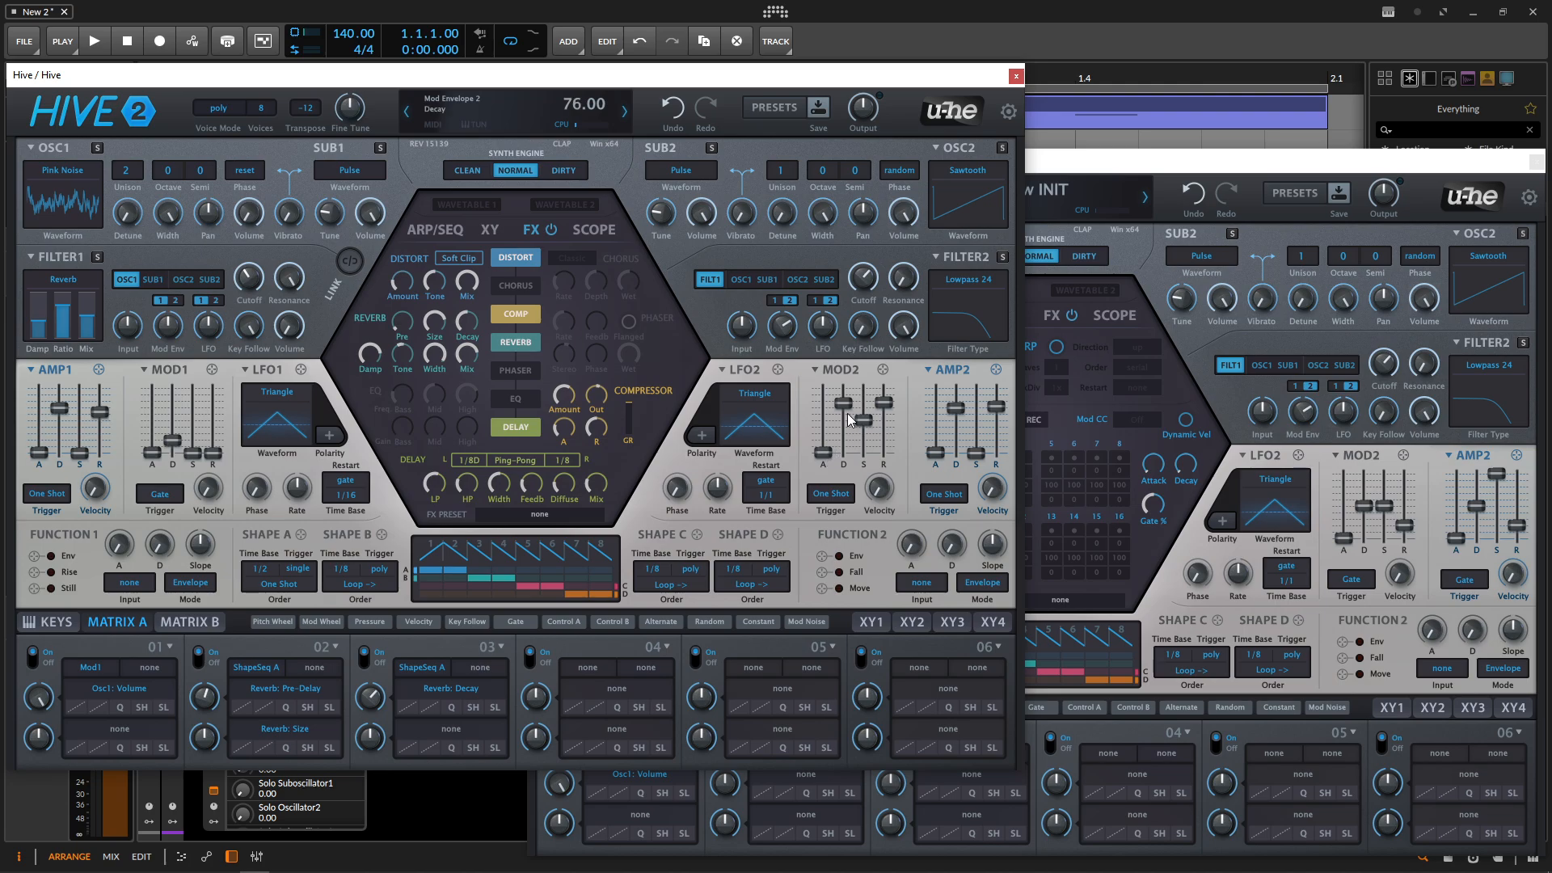
pyautogui.moveTo(1360, 505); pyautogui.dragTo(1360, 487)
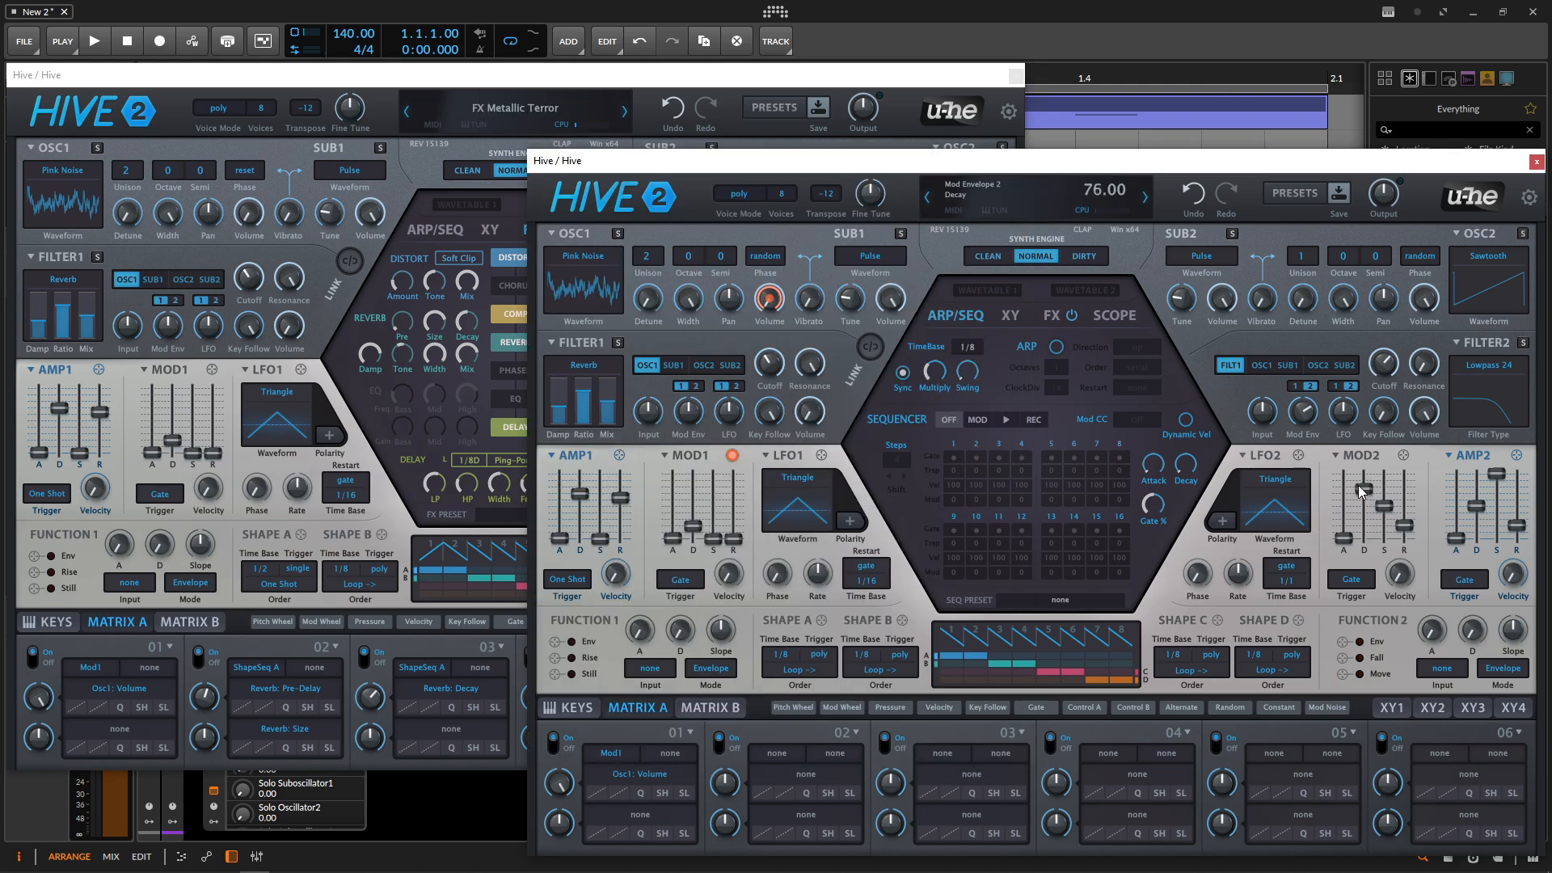
pyautogui.click(670, 83)
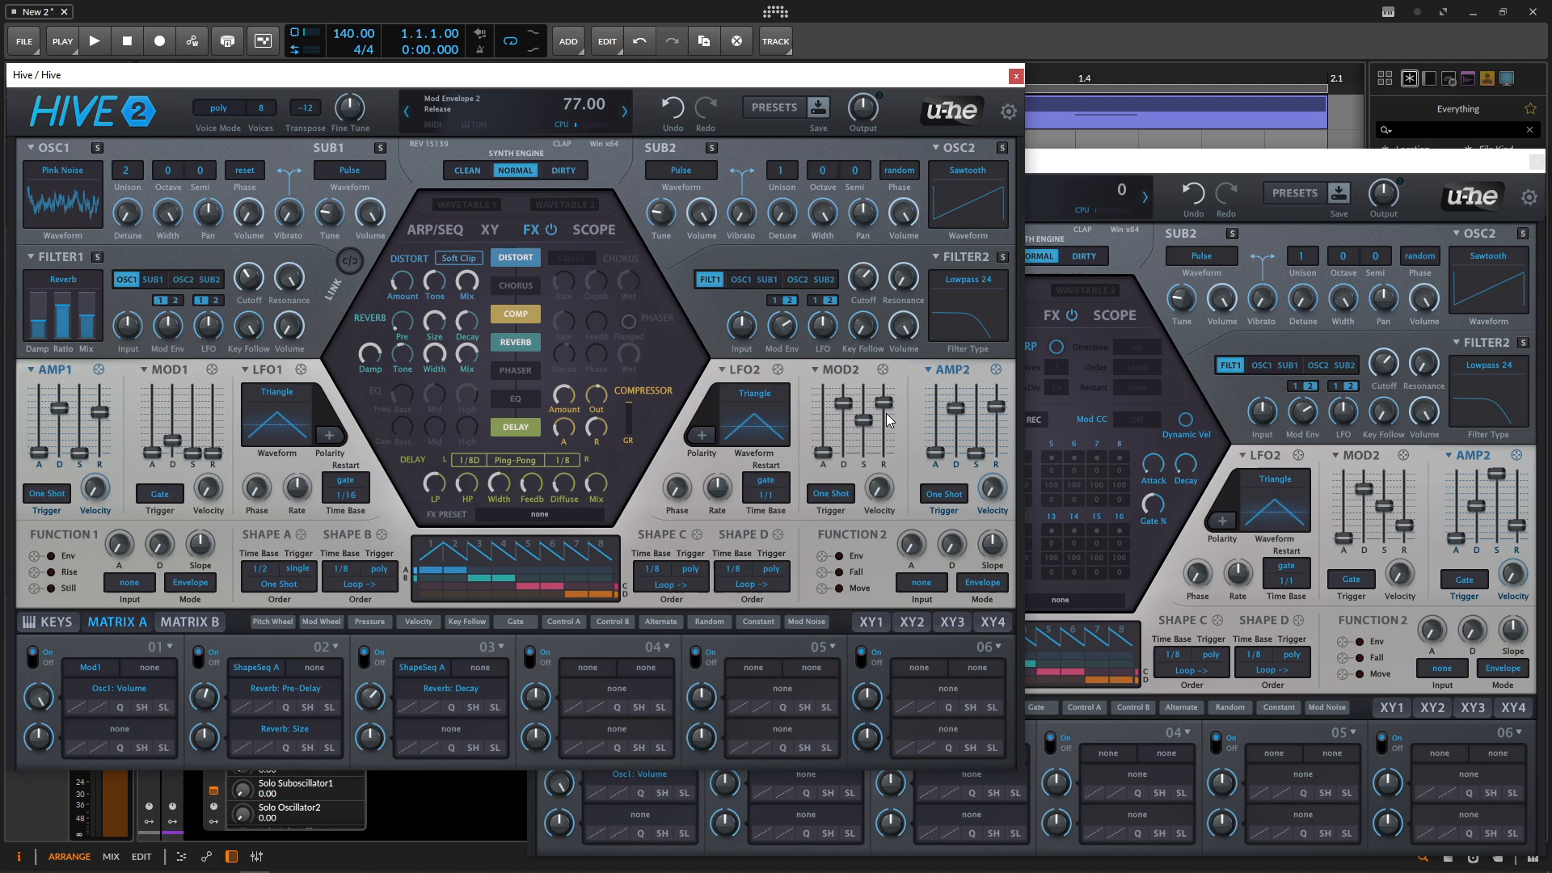
pyautogui.moveTo(1405, 525); pyautogui.dragTo(1403, 485)
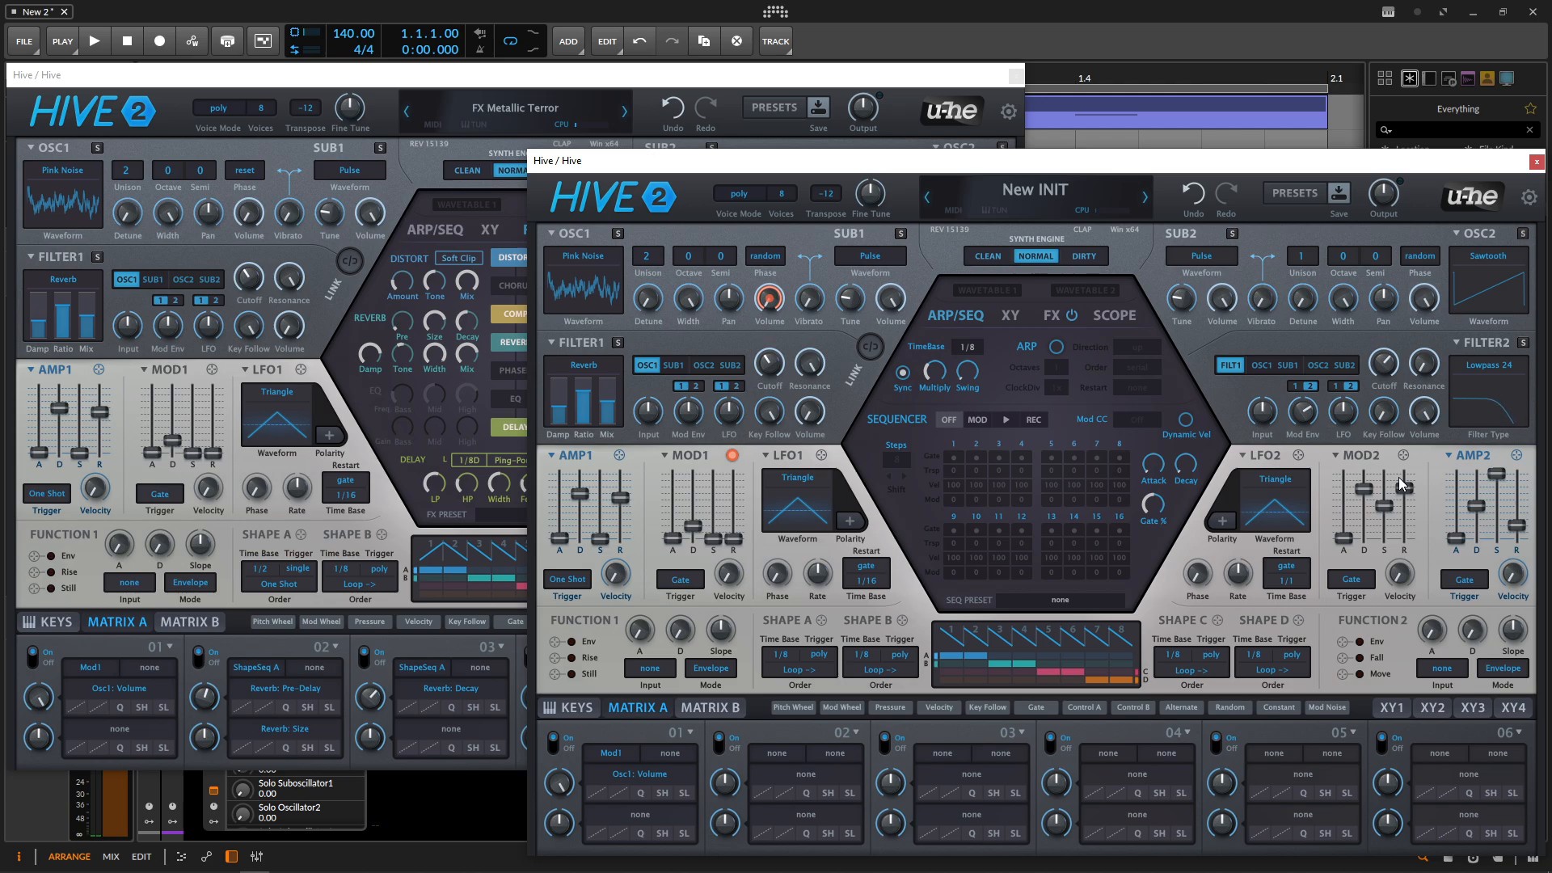
pyautogui.click(1425, 413)
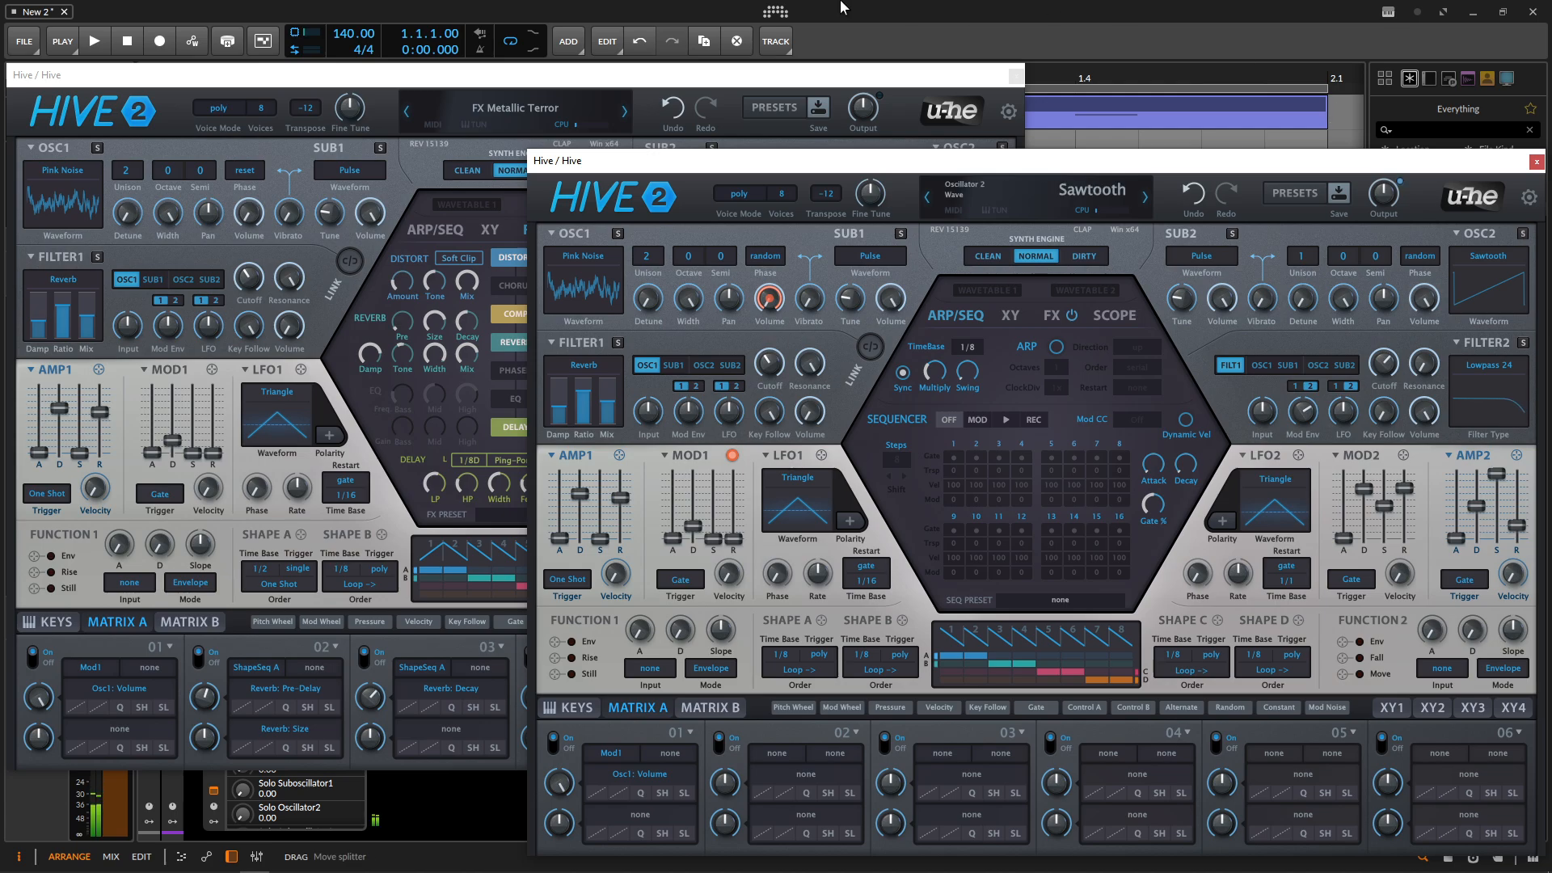
# Step: Copy the Amp 1 envelope settings and paste them onto Amp 2 in the New INIT patch
pyautogui.click(891, 79)
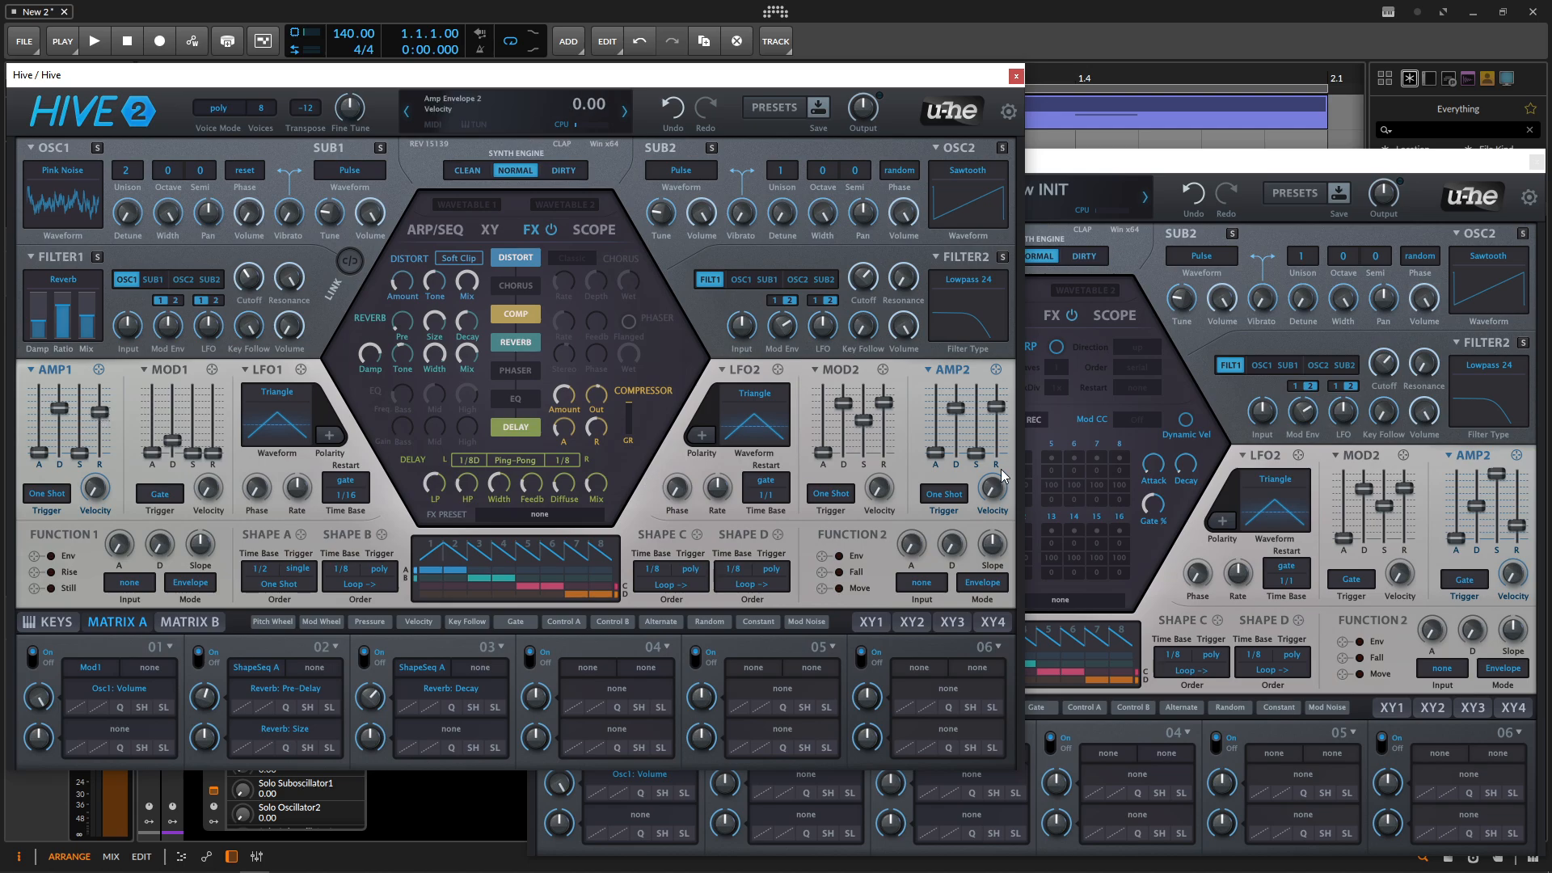
pyautogui.click(1278, 165)
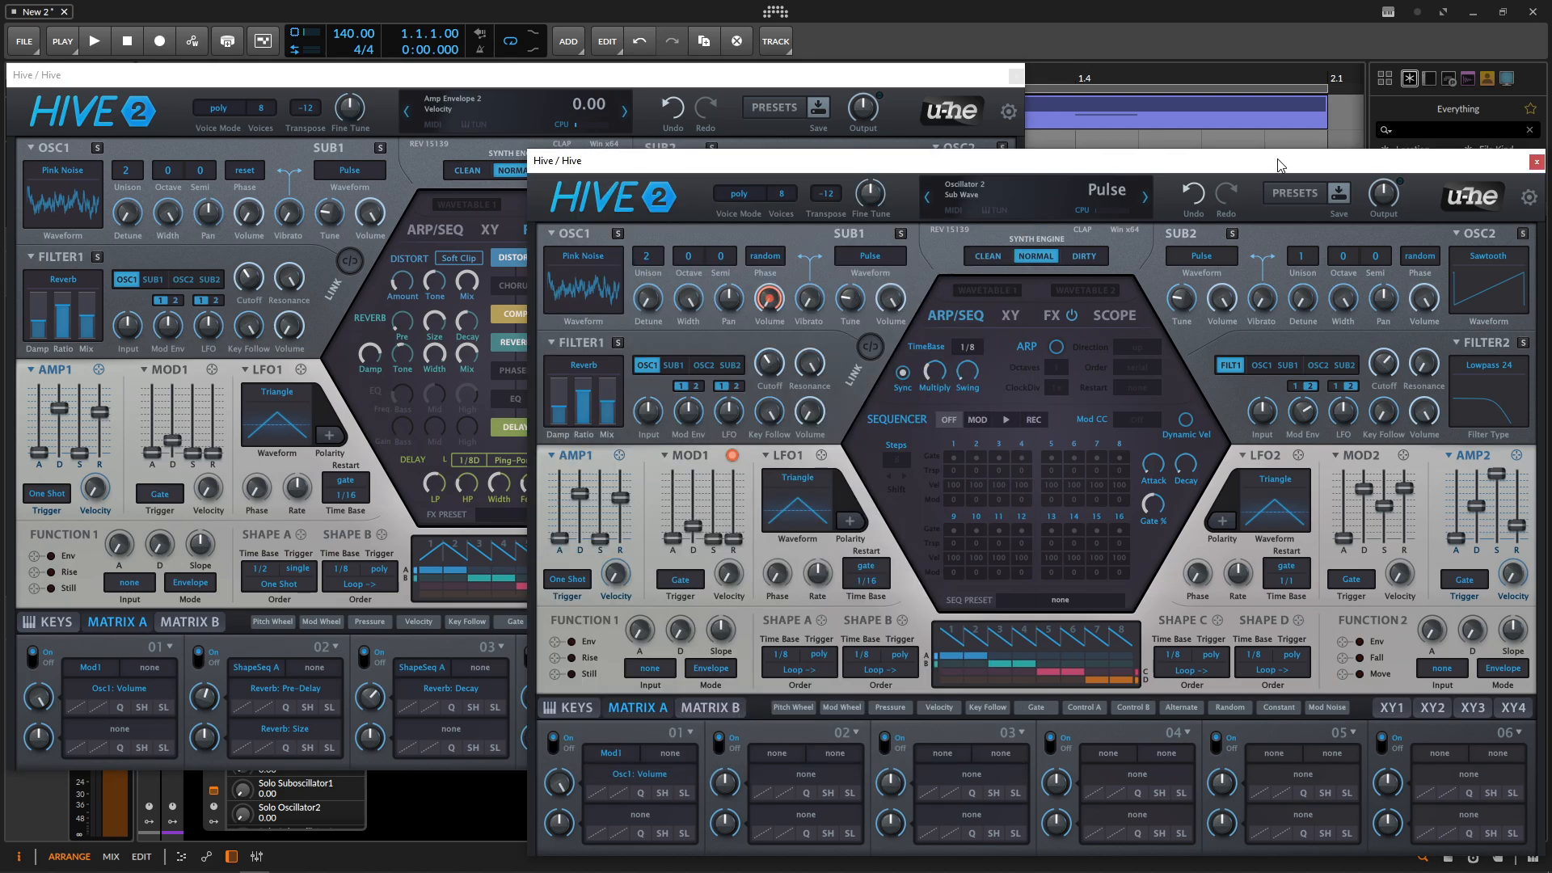
pyautogui.rightClick(558, 456)
pyautogui.click(588, 471)
pyautogui.rightClick(1447, 453)
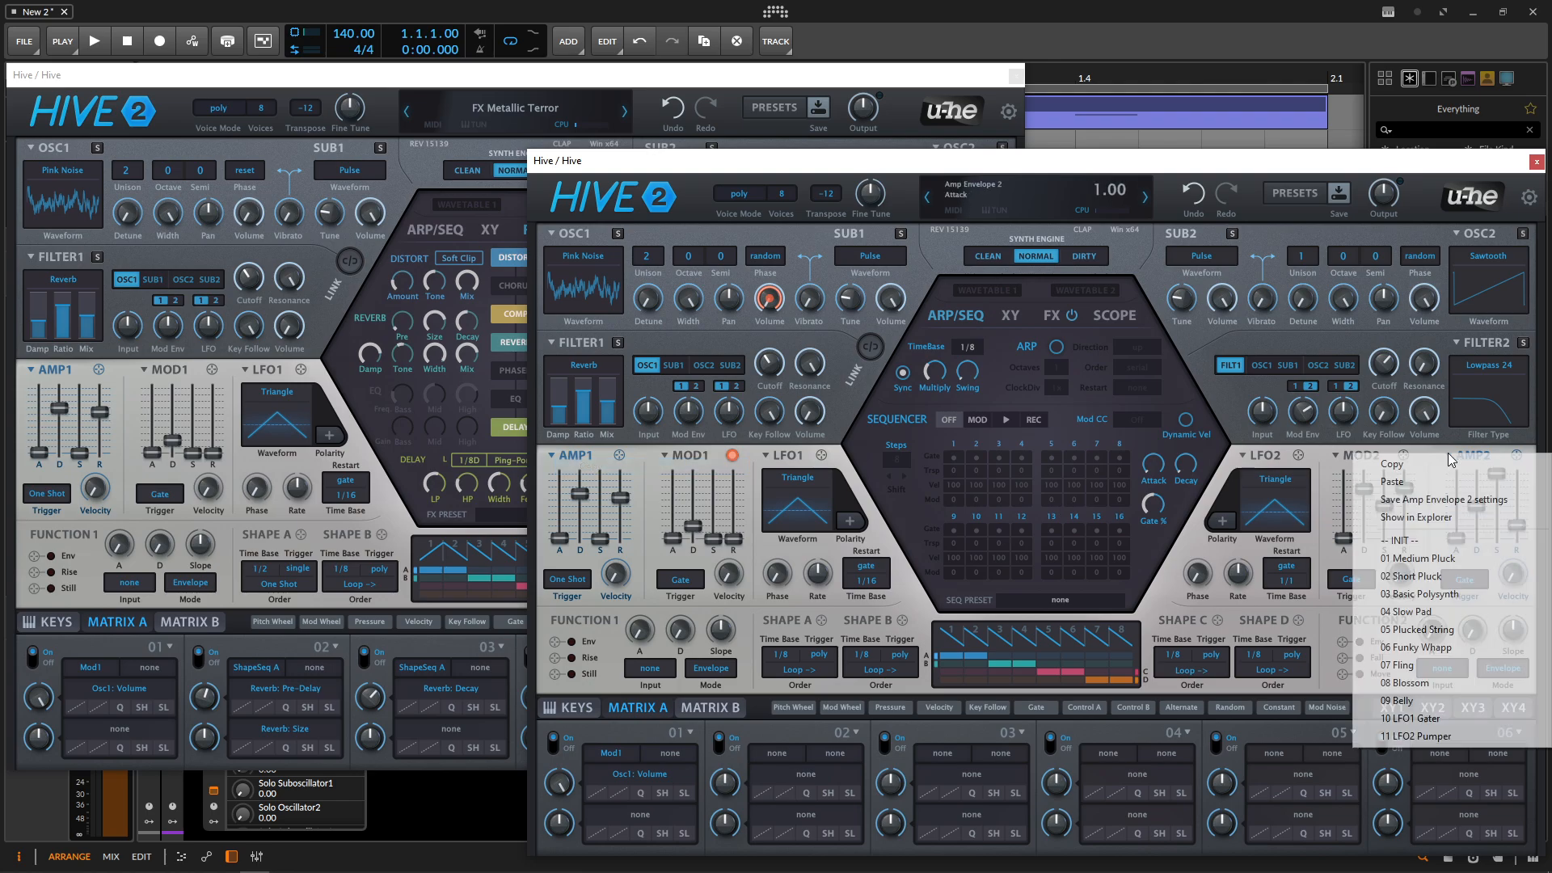
pyautogui.click(1455, 483)
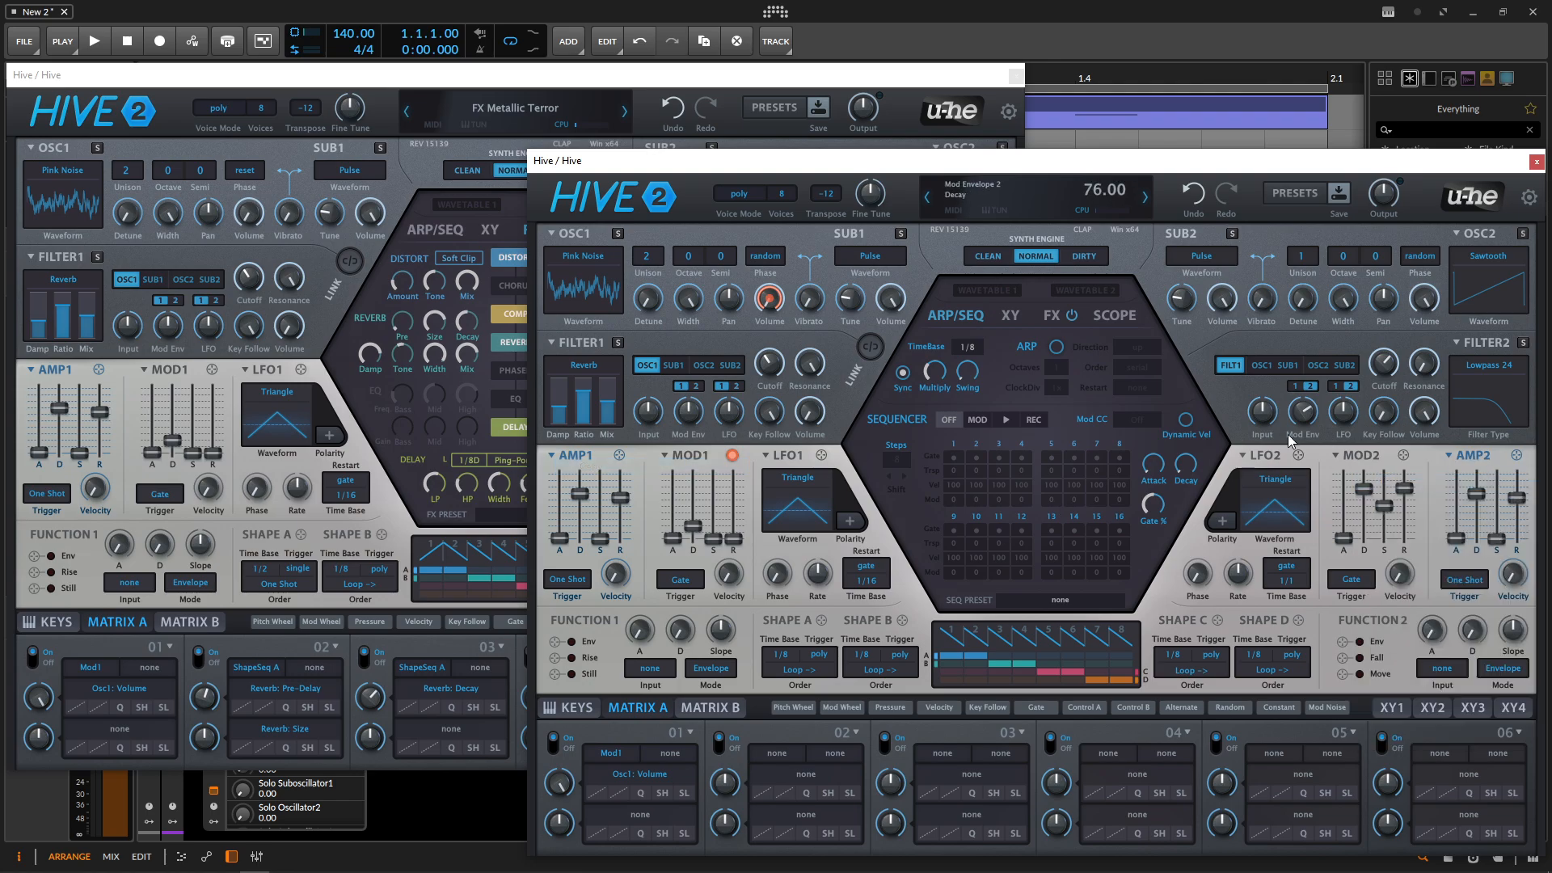
# Step: Fine-tune the Amp 2 envelope's release in the New INIT patch to match FX Metallic Terror
pyautogui.click(876, 76)
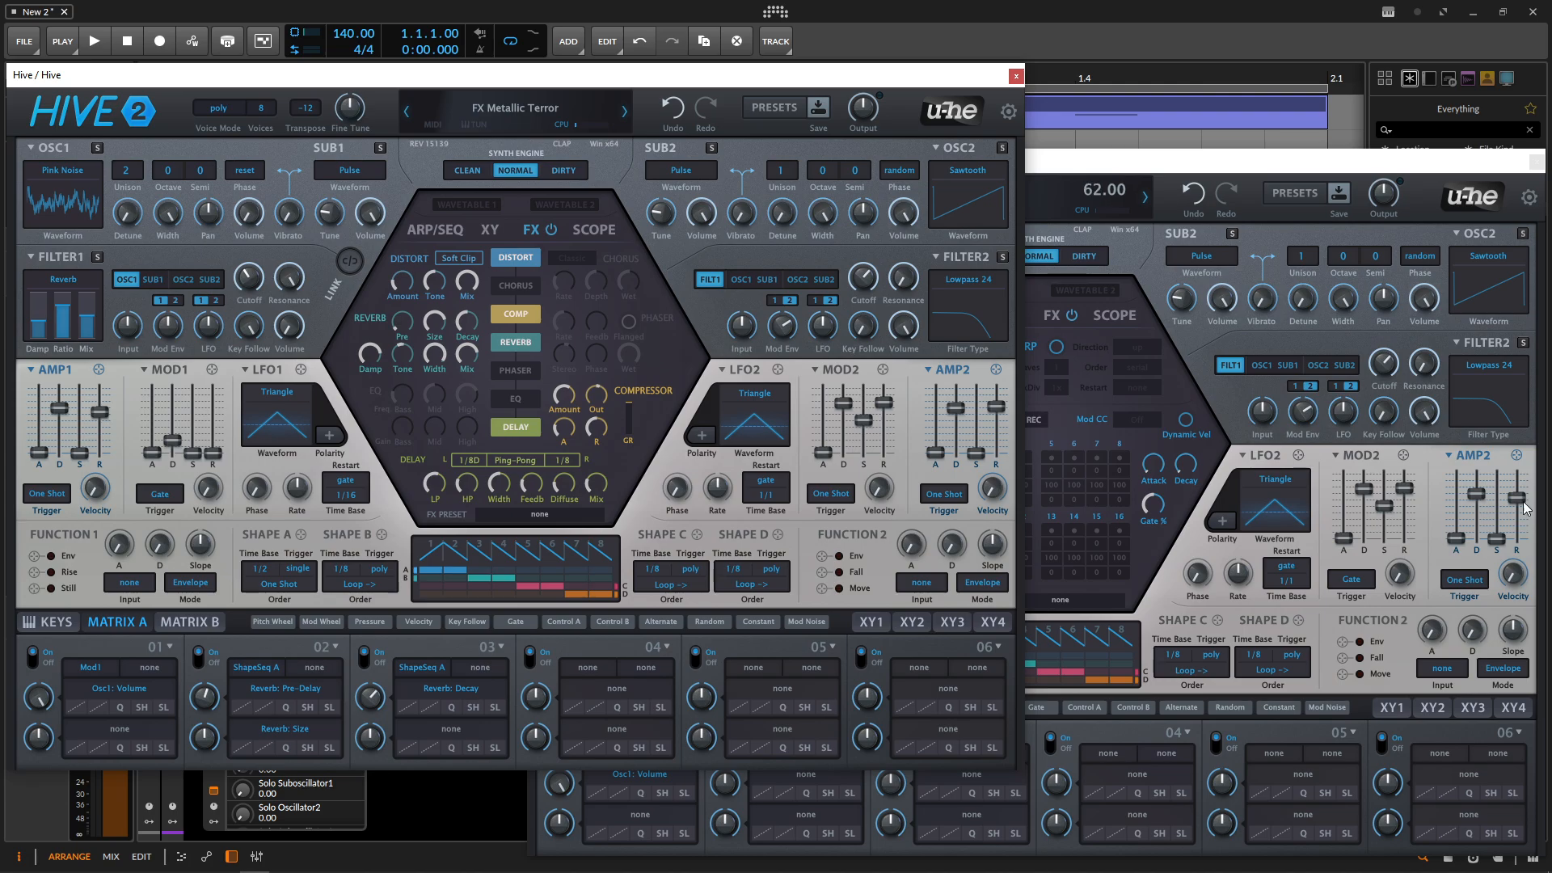
pyautogui.moveTo(1519, 499); pyautogui.dragTo(1519, 500)
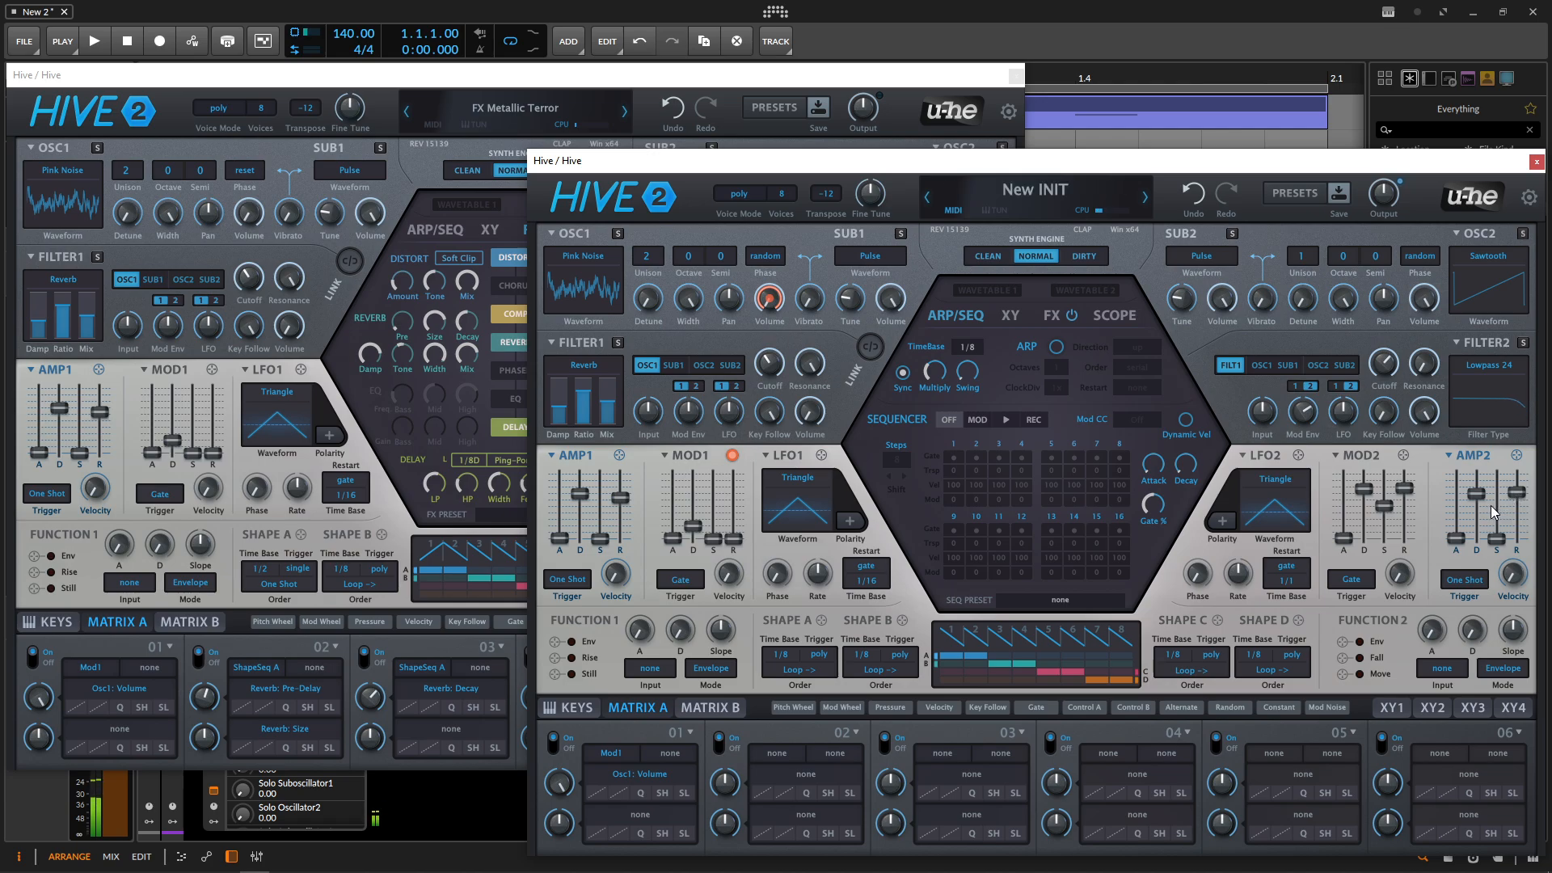
pyautogui.moveTo(1491, 511)
# Step: Enable Soft Clip distortion in the New INIT patch's effects and match its amount to FX Metallic Terror's 12
pyautogui.click(648, 88)
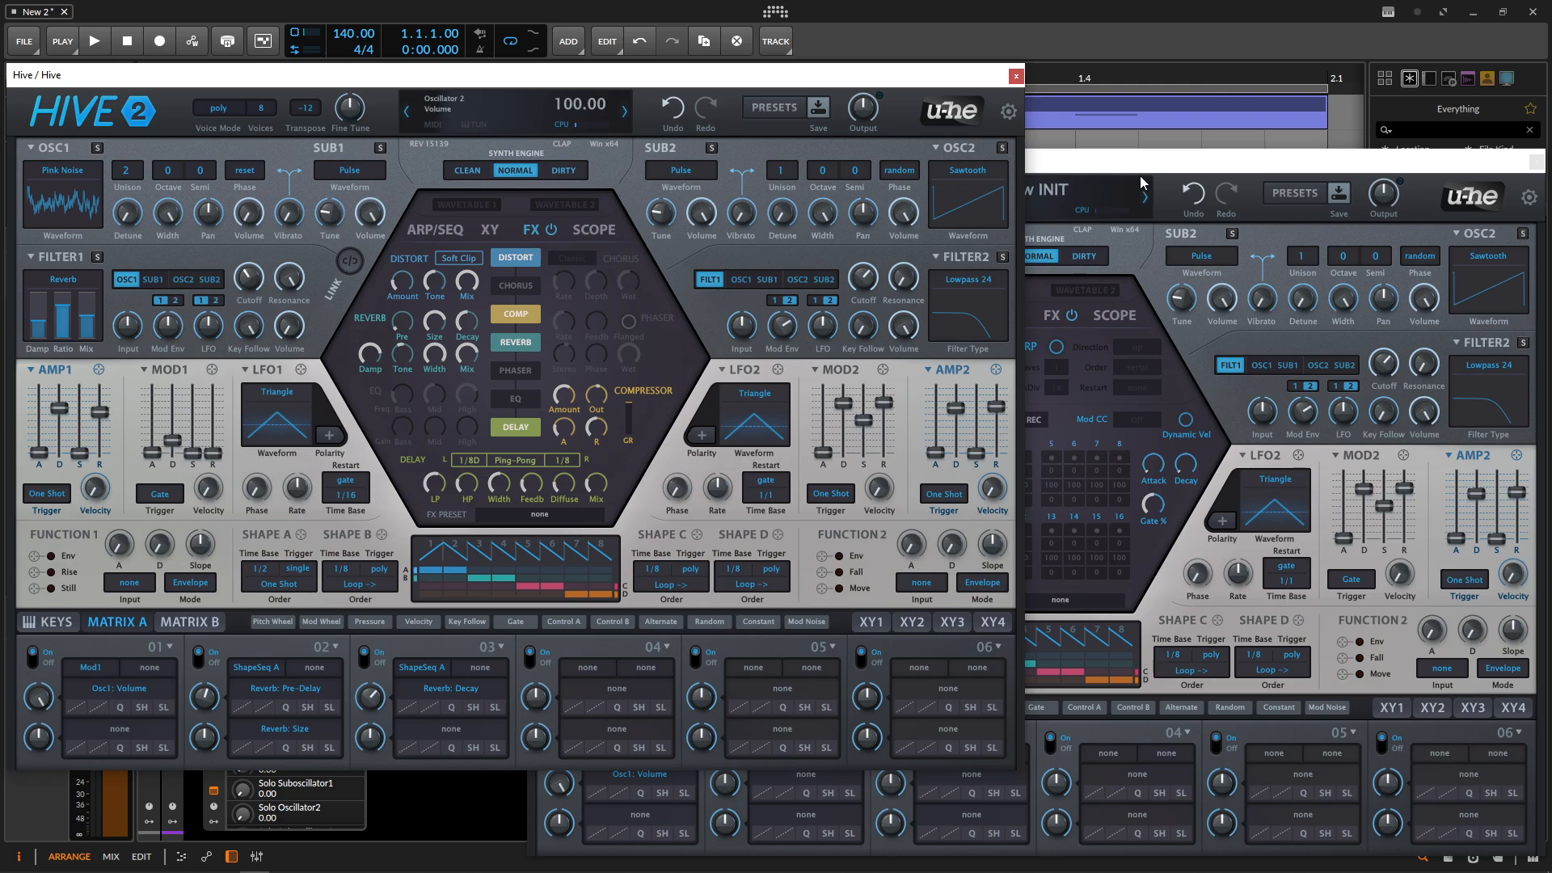
pyautogui.click(1025, 256)
pyautogui.click(1049, 322)
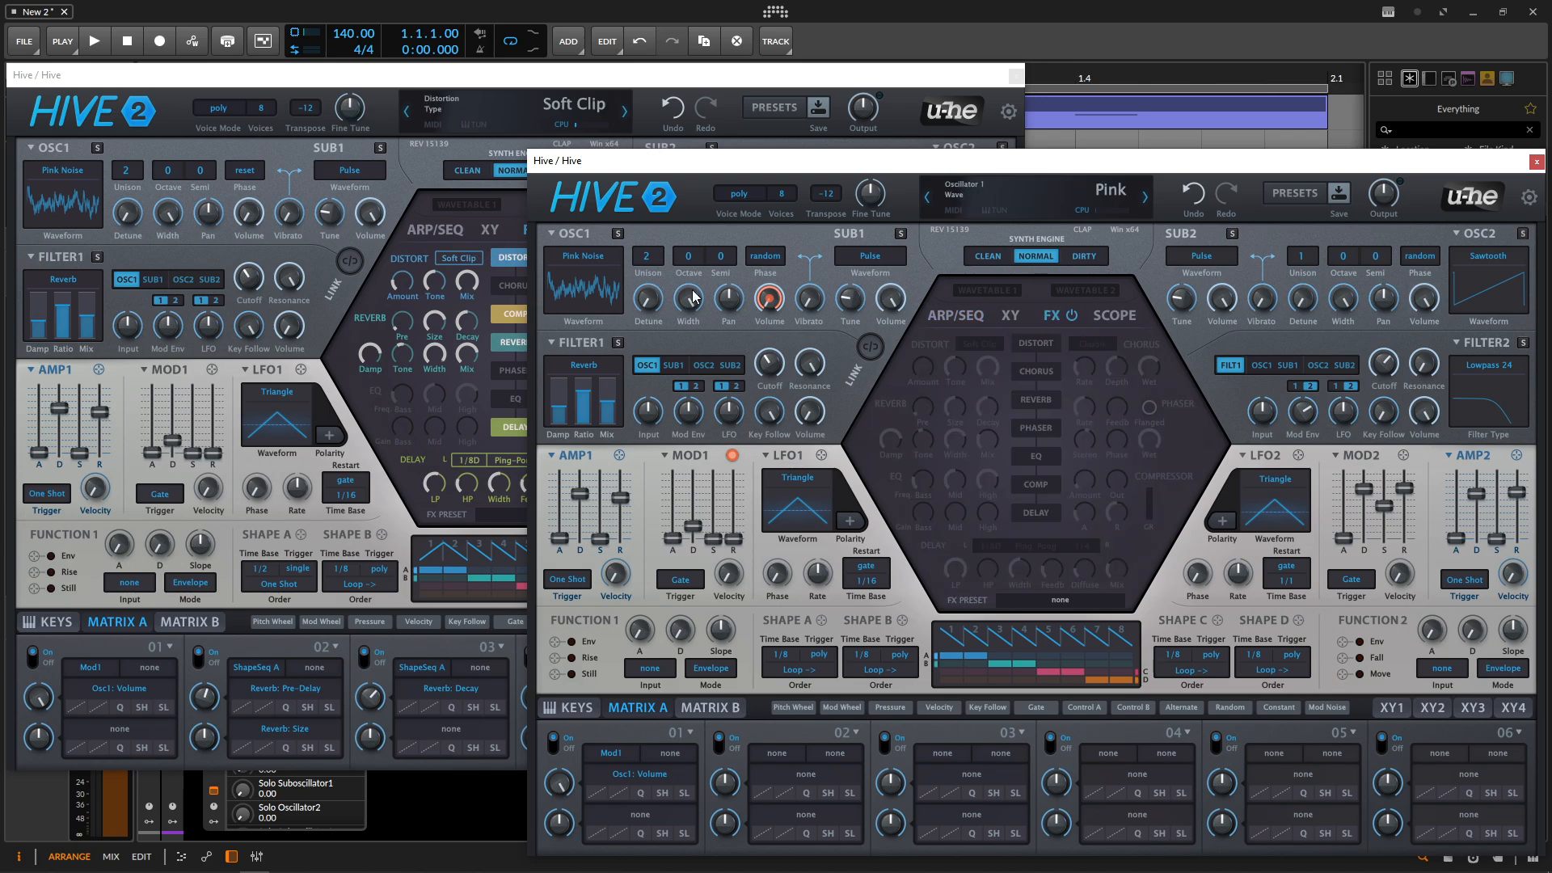
pyautogui.click(1040, 344)
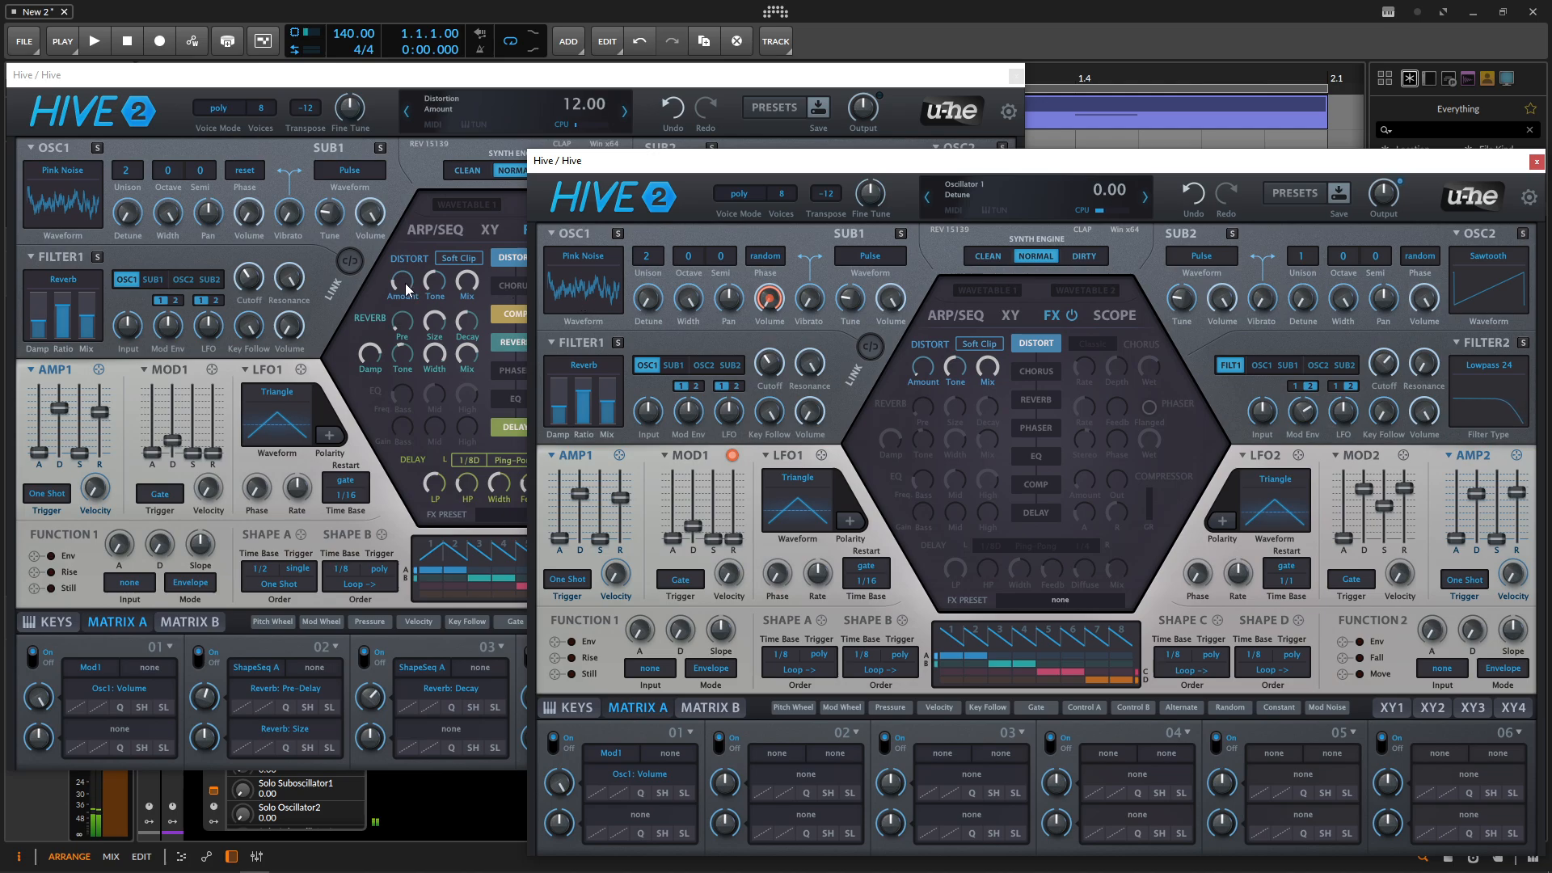
pyautogui.moveTo(927, 373); pyautogui.dragTo(920, 325)
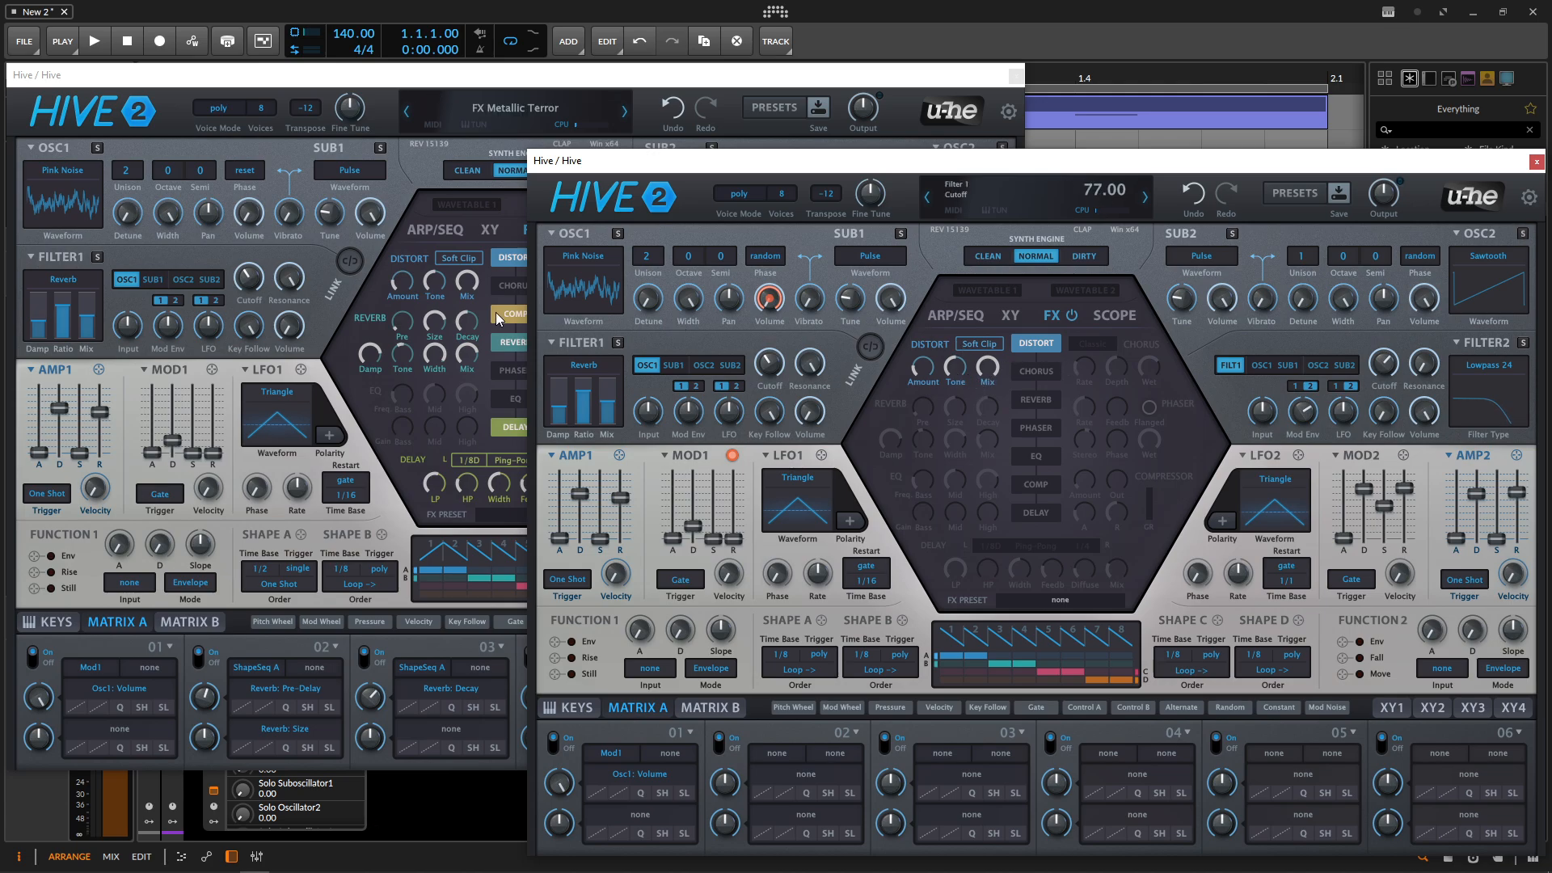
# Step: Enable the compressor in the New INIT patch and move it ahead of the reverb in the effects chain
pyautogui.click(1040, 483)
pyautogui.moveTo(1040, 486); pyautogui.dragTo(1037, 408)
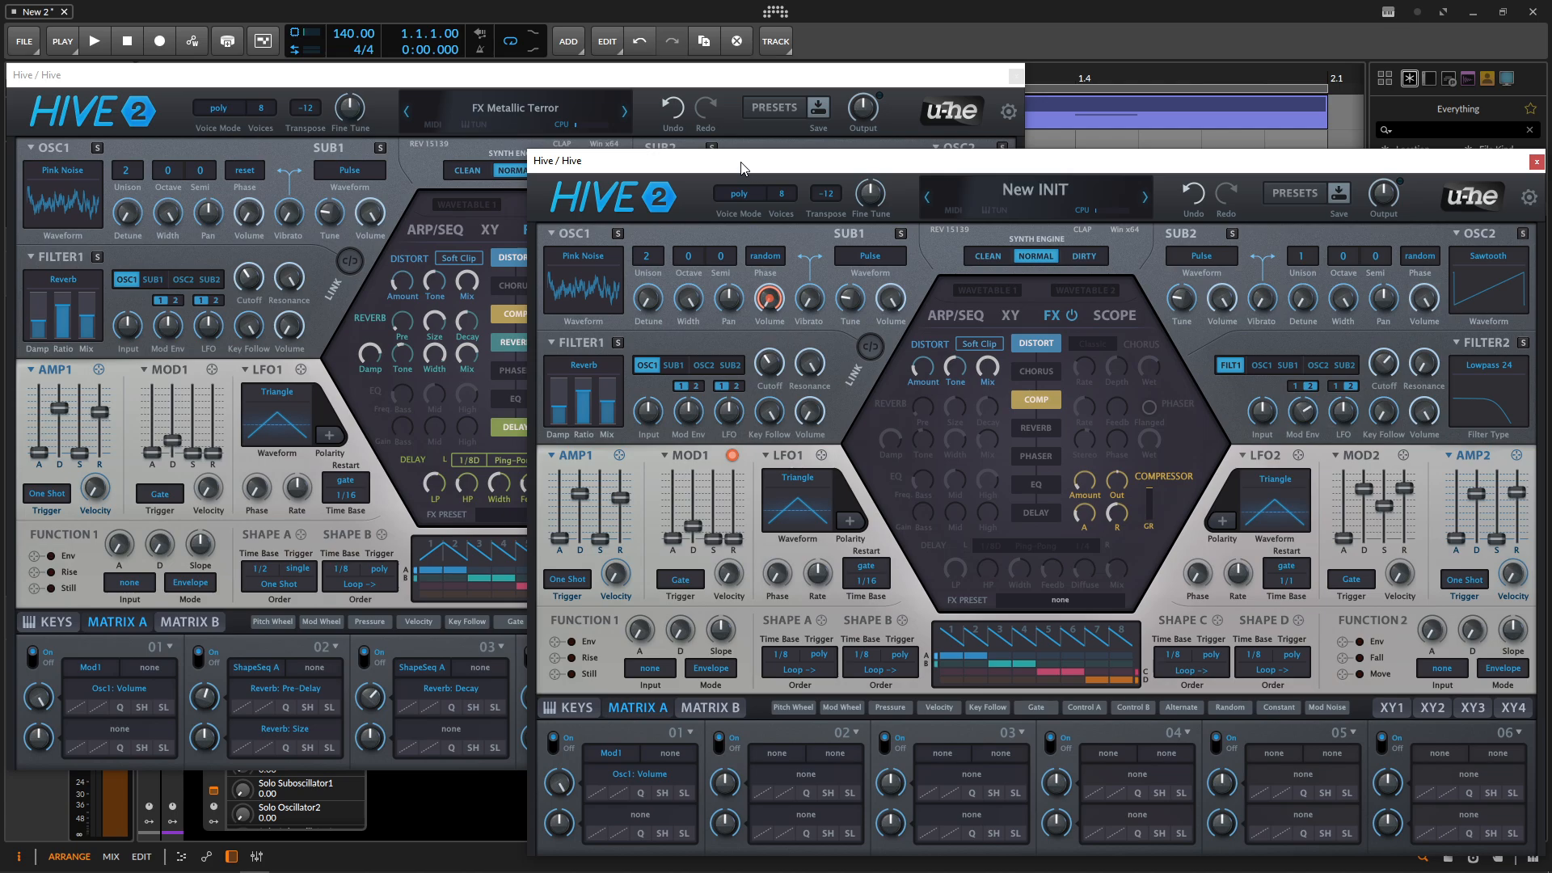
# Step: Match the compressor amount to FX Metallic Terror's 61 and lower the New INIT patch's main output to 31
pyautogui.click(687, 85)
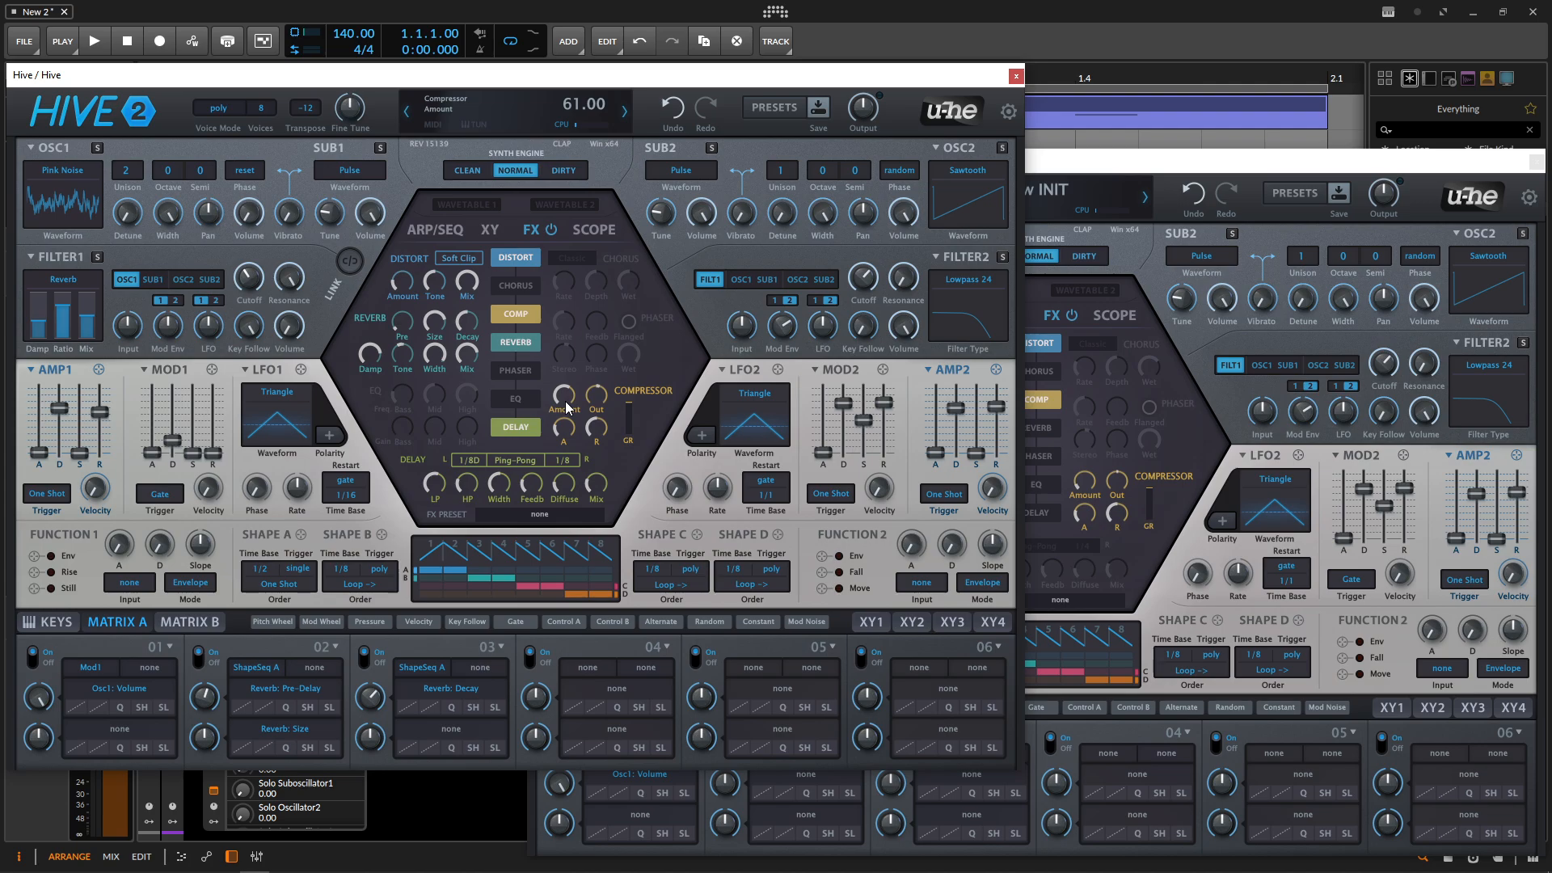
pyautogui.click(1090, 257)
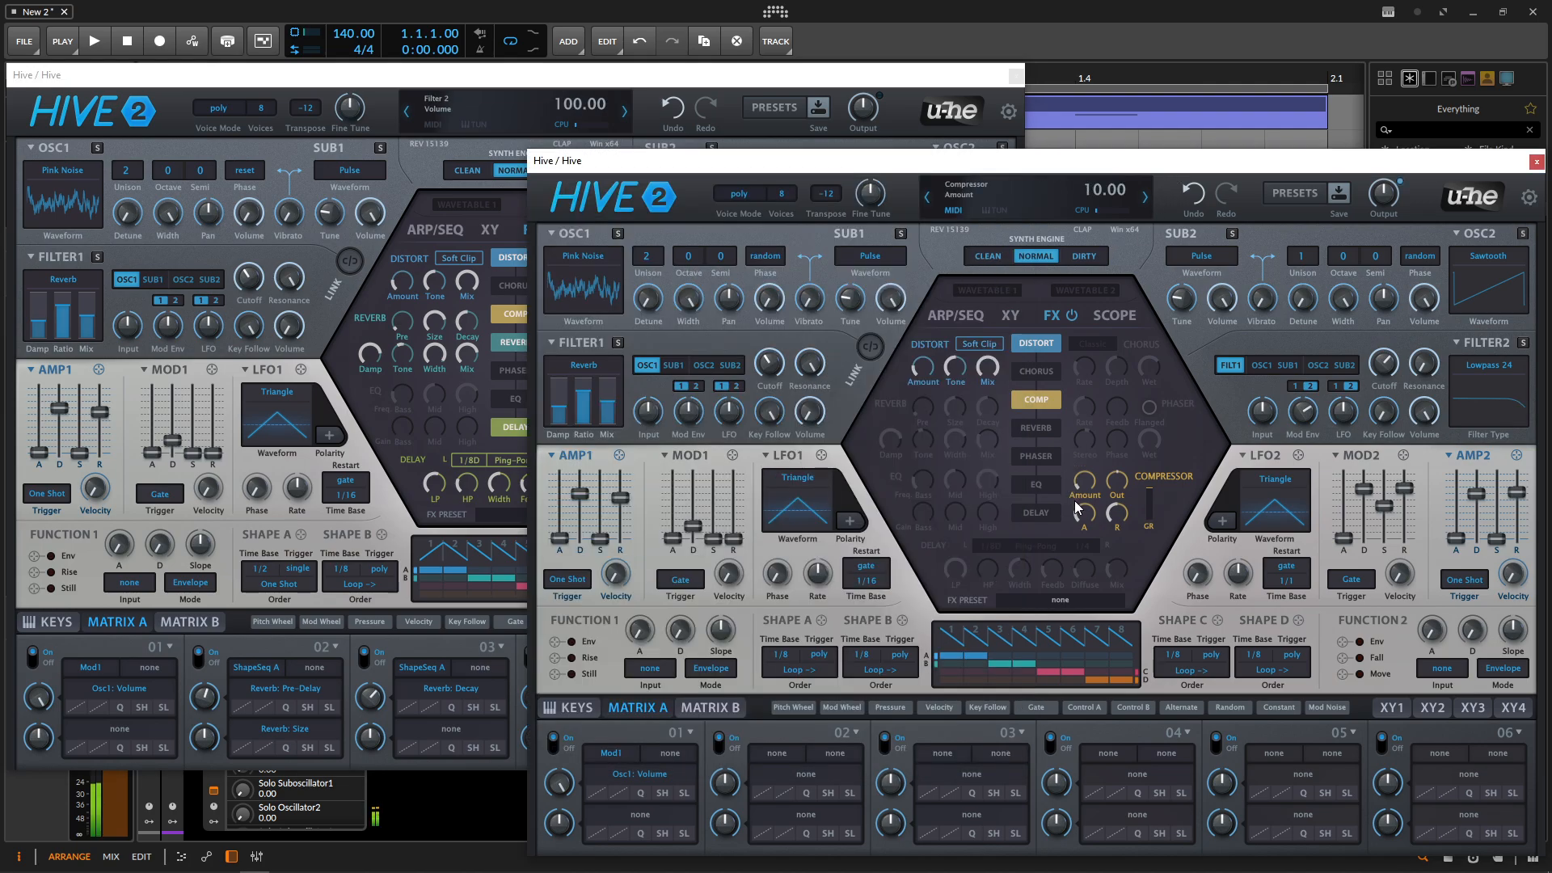
pyautogui.moveTo(1088, 433); pyautogui.dragTo(1101, 374)
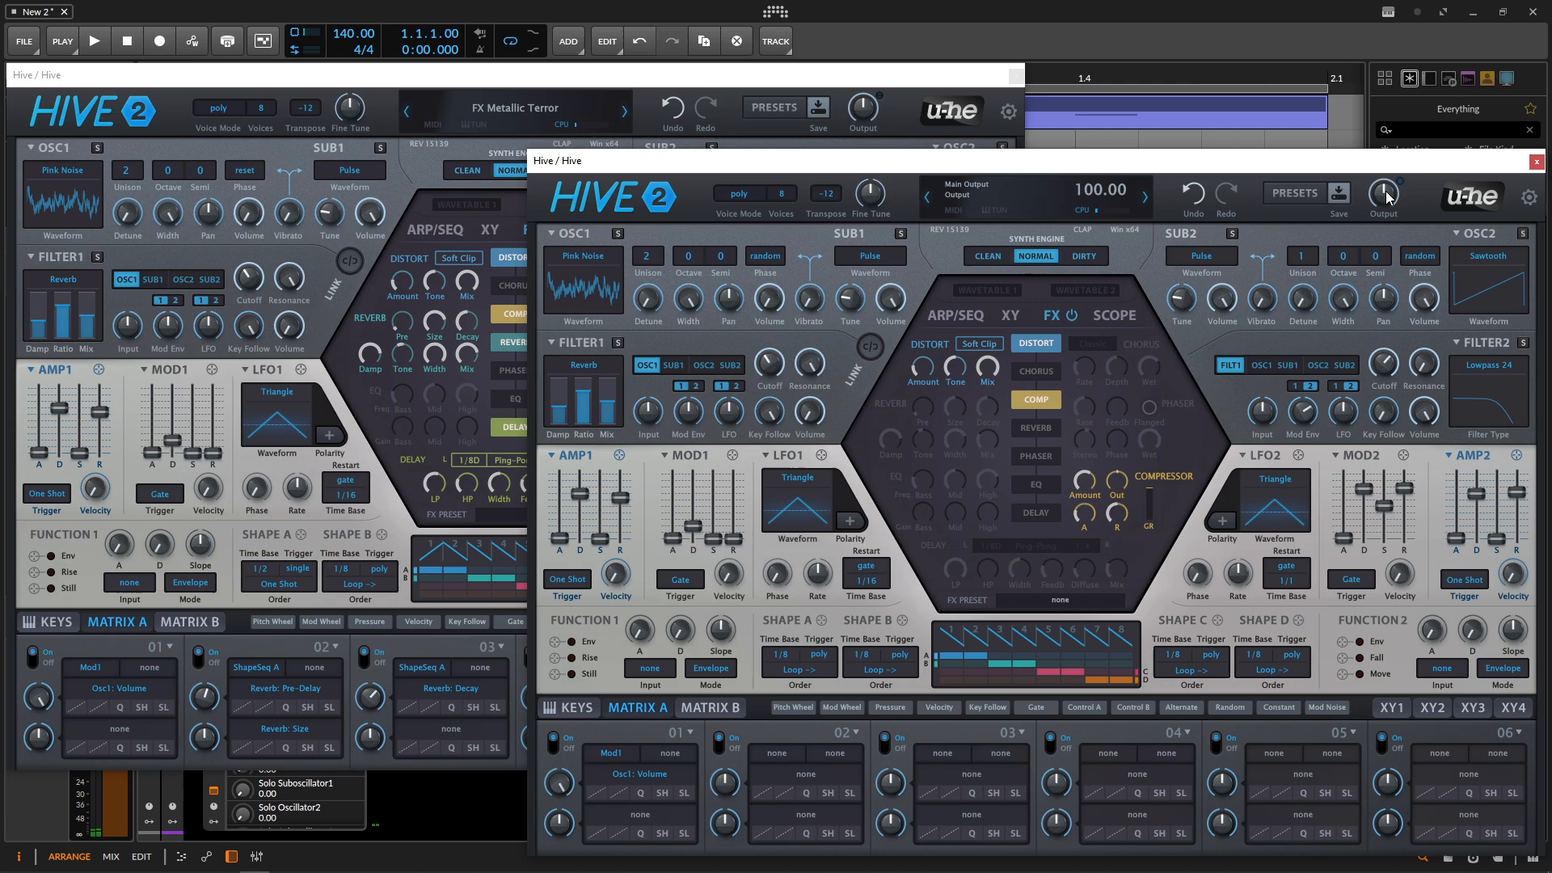
pyautogui.moveTo(1384, 192); pyautogui.dragTo(1372, 267)
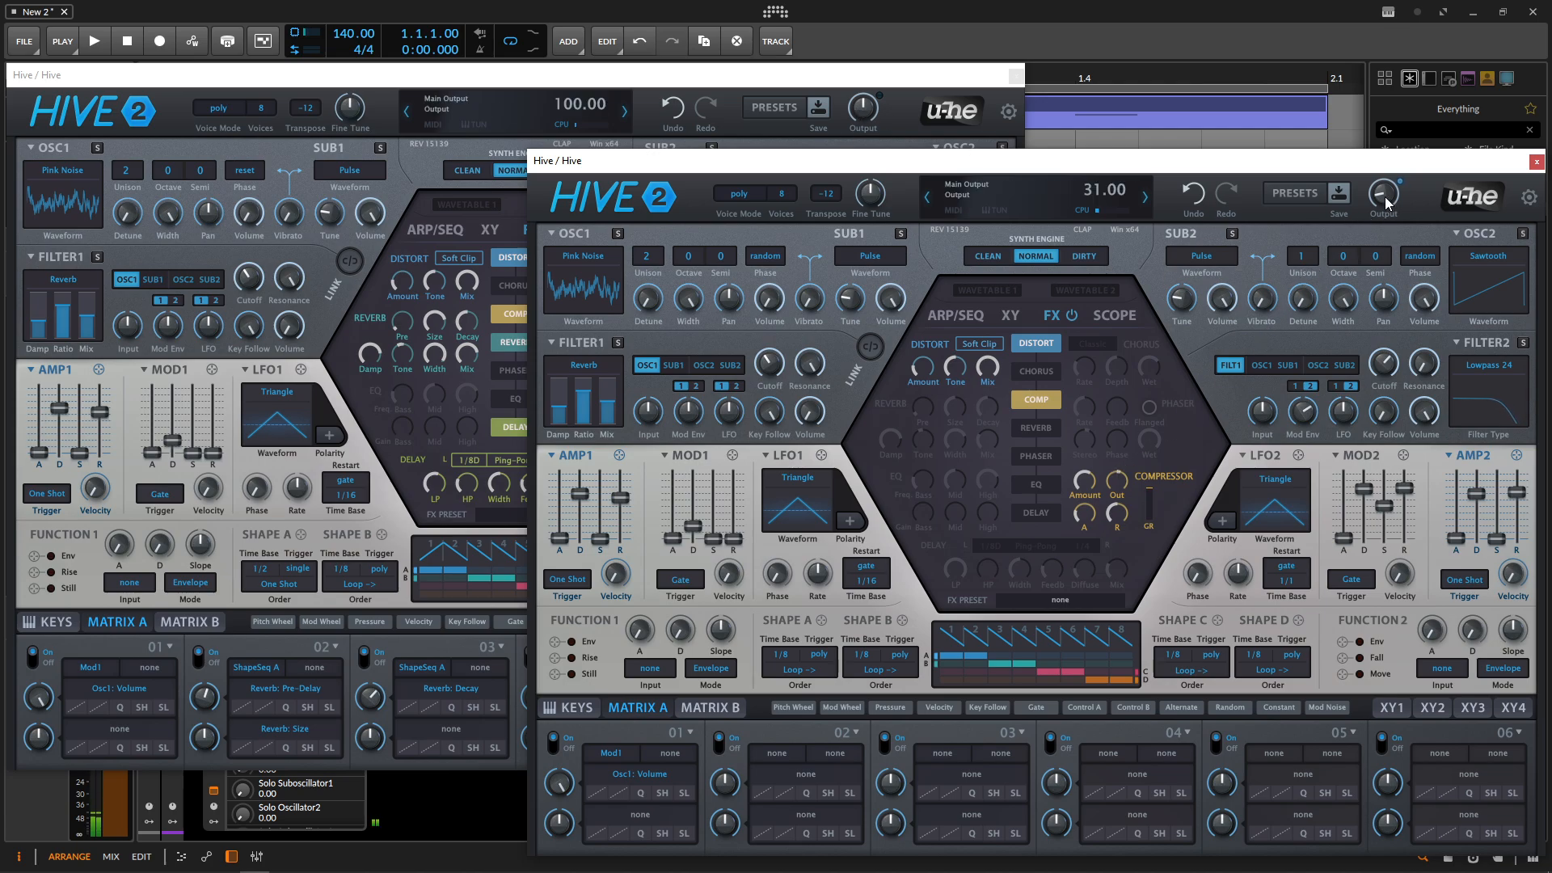
# Step: Enable the delay in the New INIT patch and set its right delay time to 1/8
pyautogui.click(707, 90)
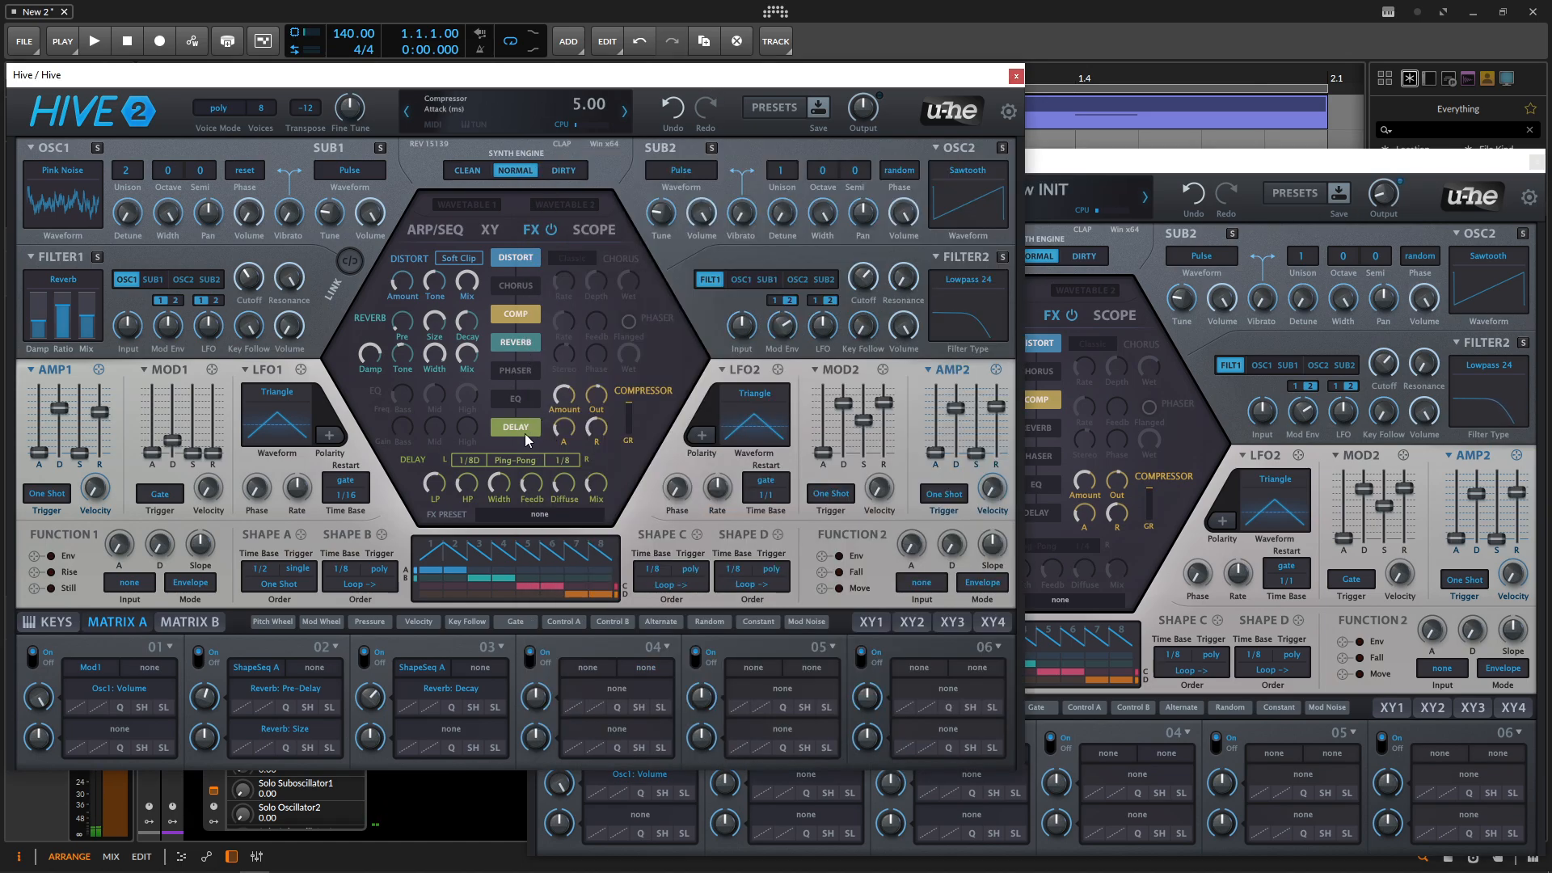
pyautogui.click(1046, 513)
pyautogui.click(796, 79)
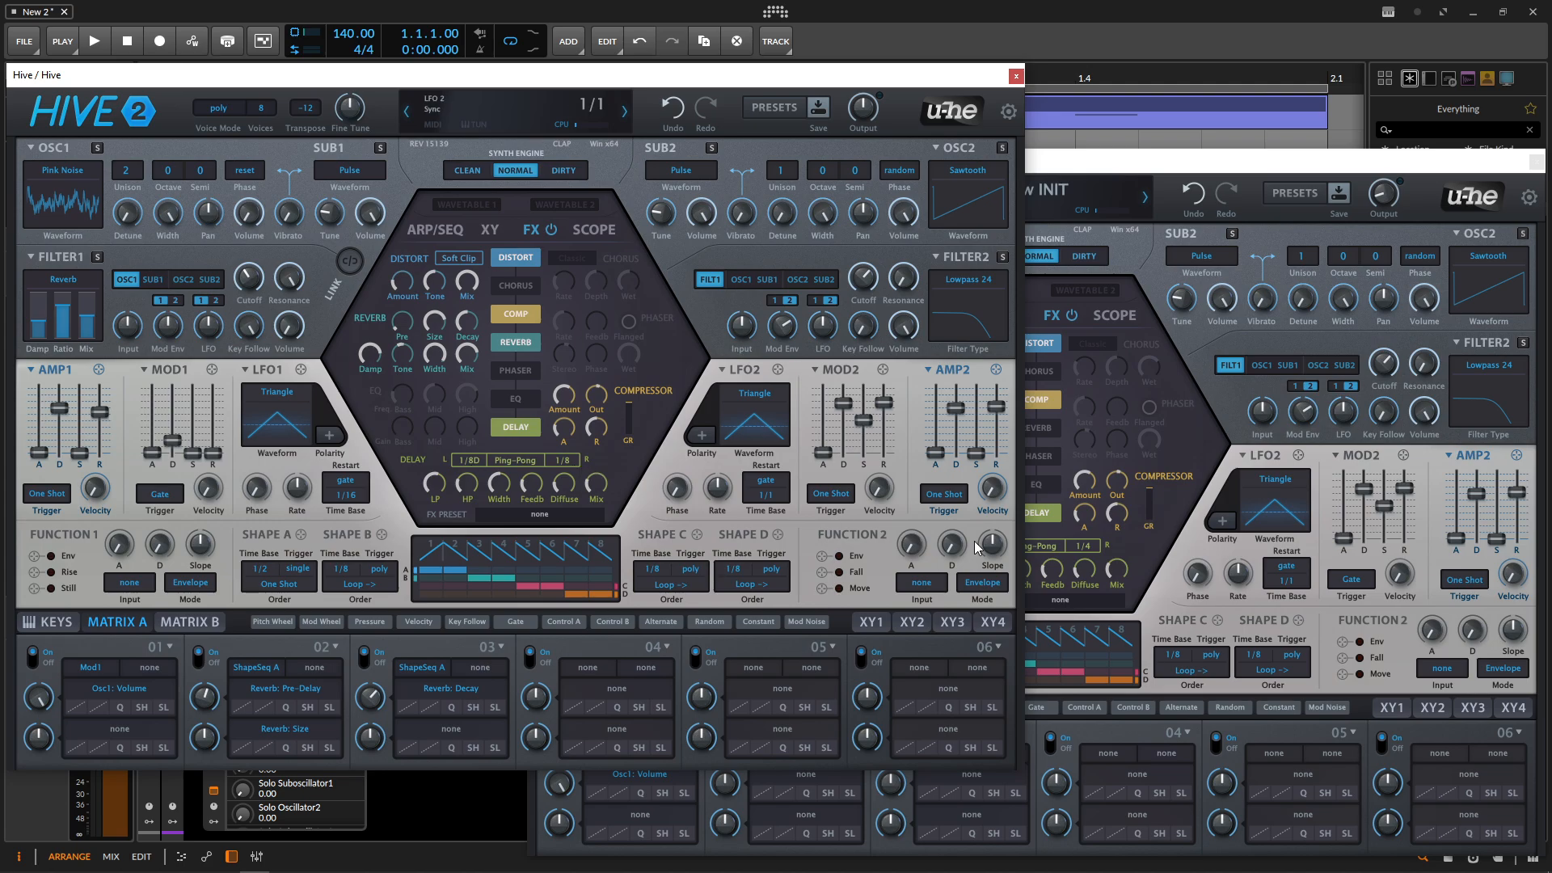
pyautogui.click(1041, 563)
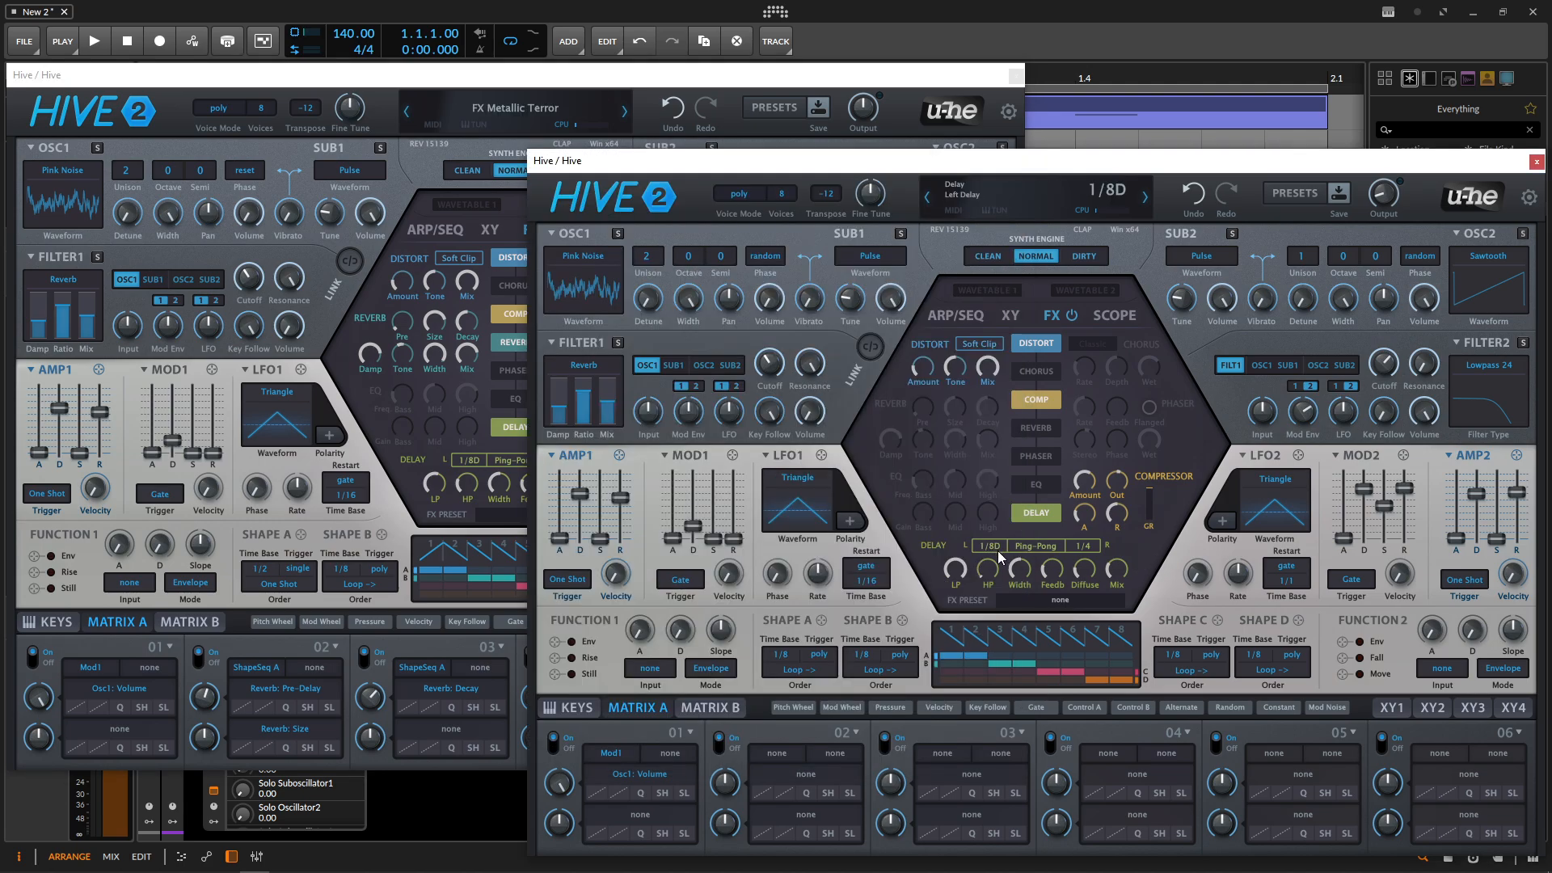
pyautogui.click(1083, 545)
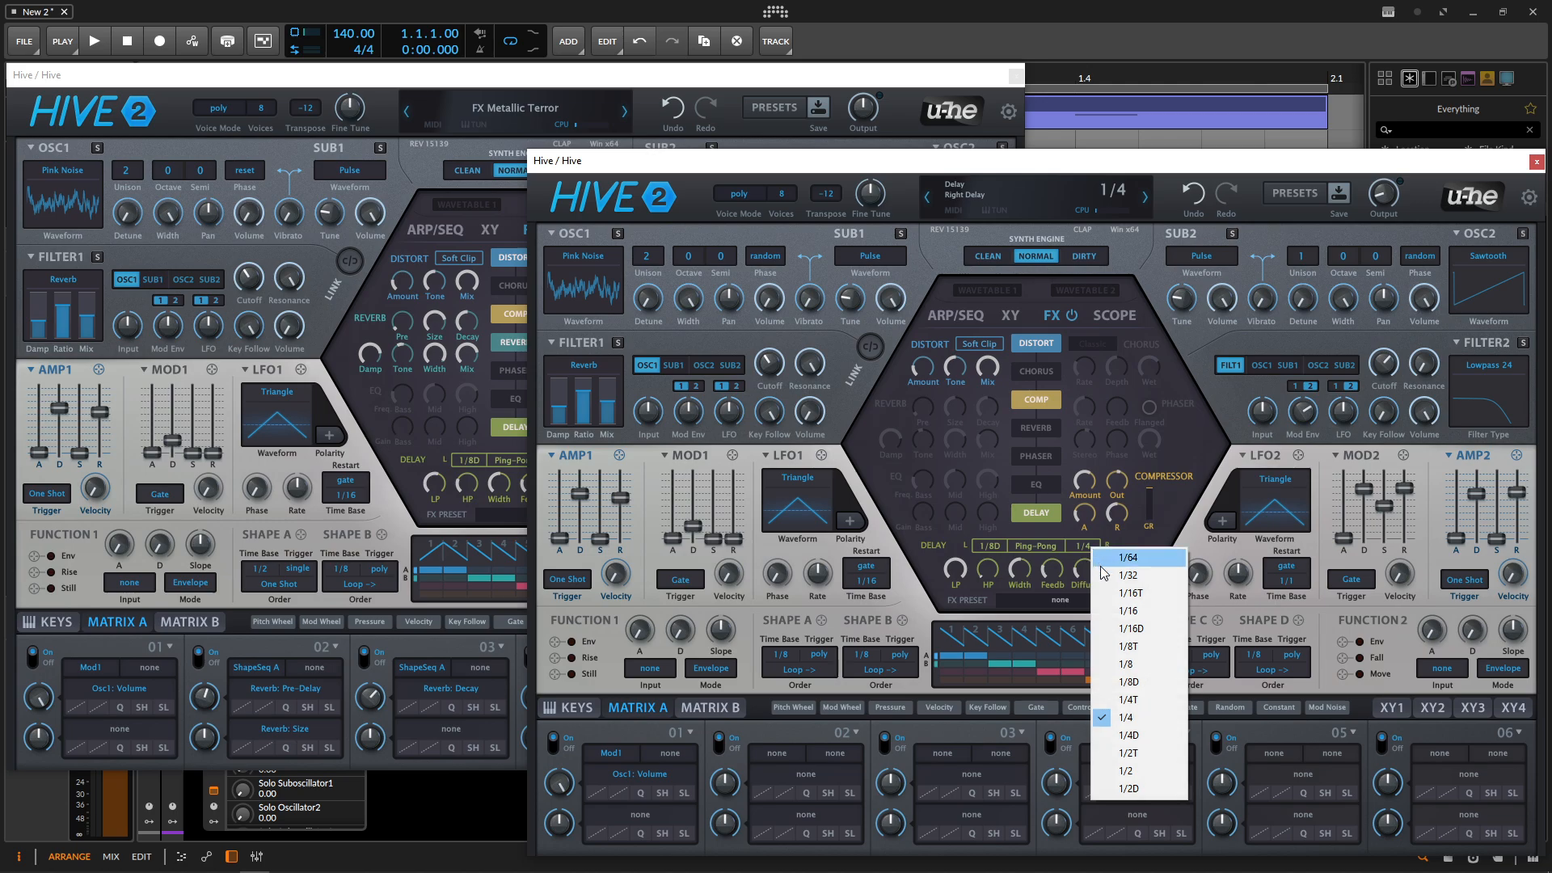
pyautogui.click(1152, 666)
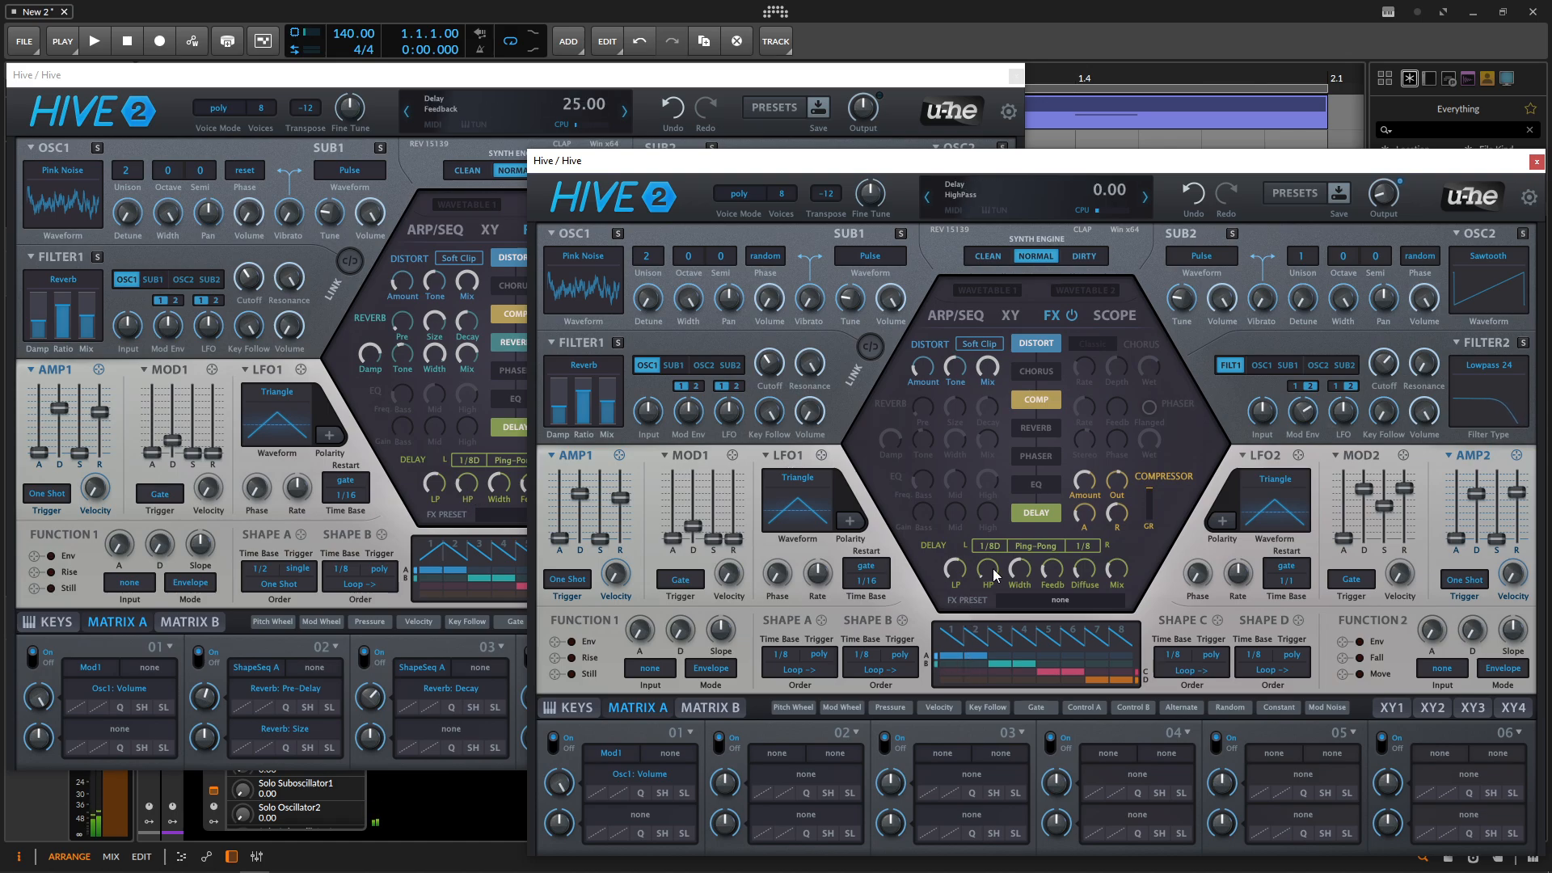
# Step: Raise the delay's high-pass and adjust its mix to match FX Metallic Terror
pyautogui.moveTo(995, 574); pyautogui.dragTo(984, 518)
pyautogui.click(703, 97)
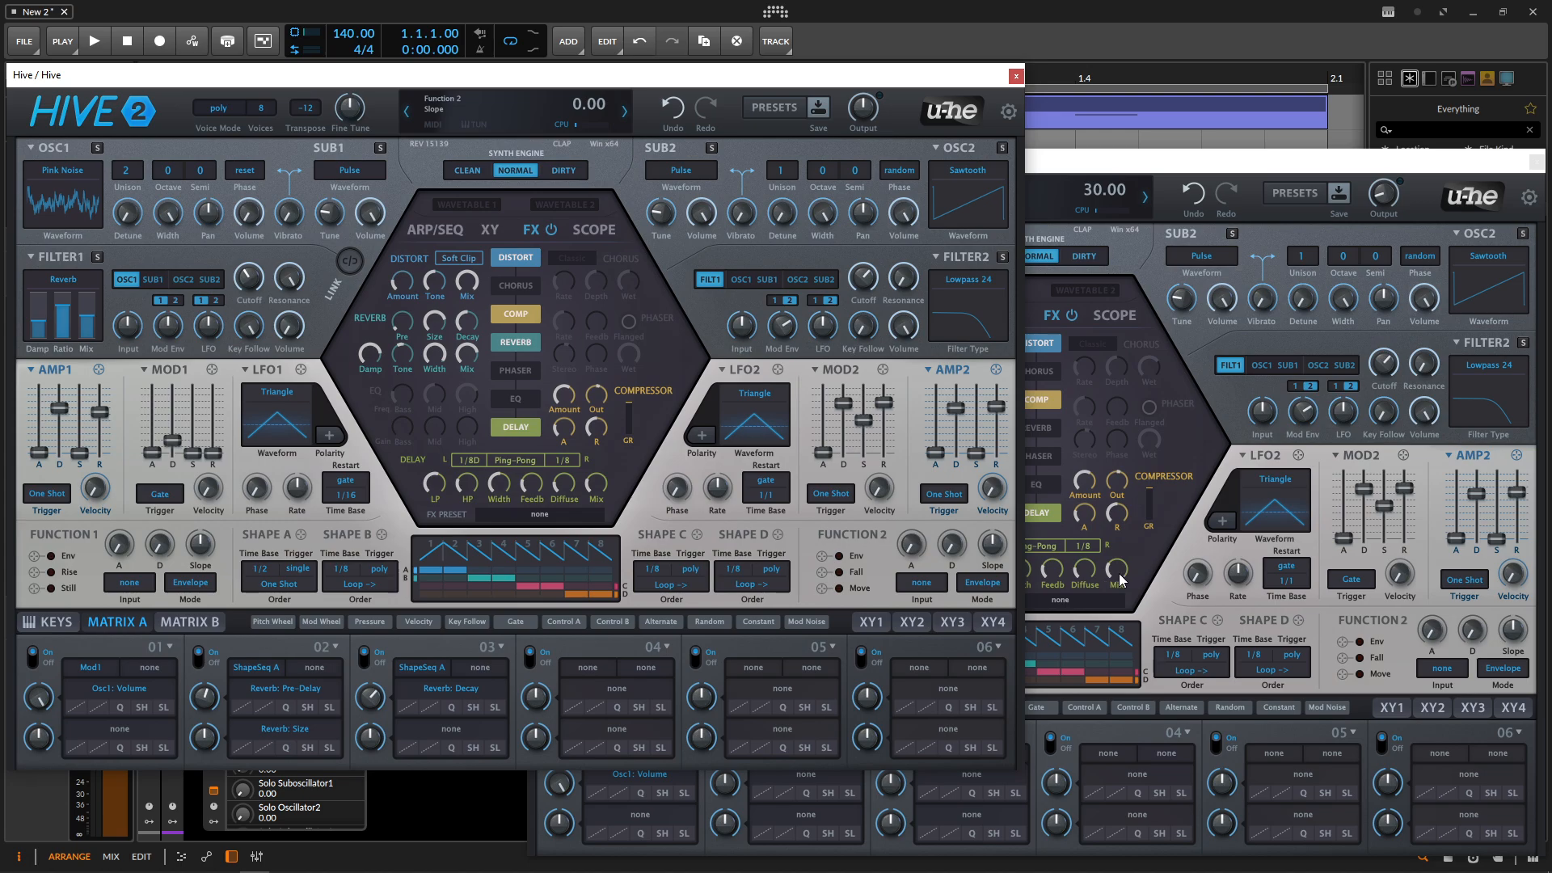
pyautogui.moveTo(1120, 579); pyautogui.dragTo(1121, 590)
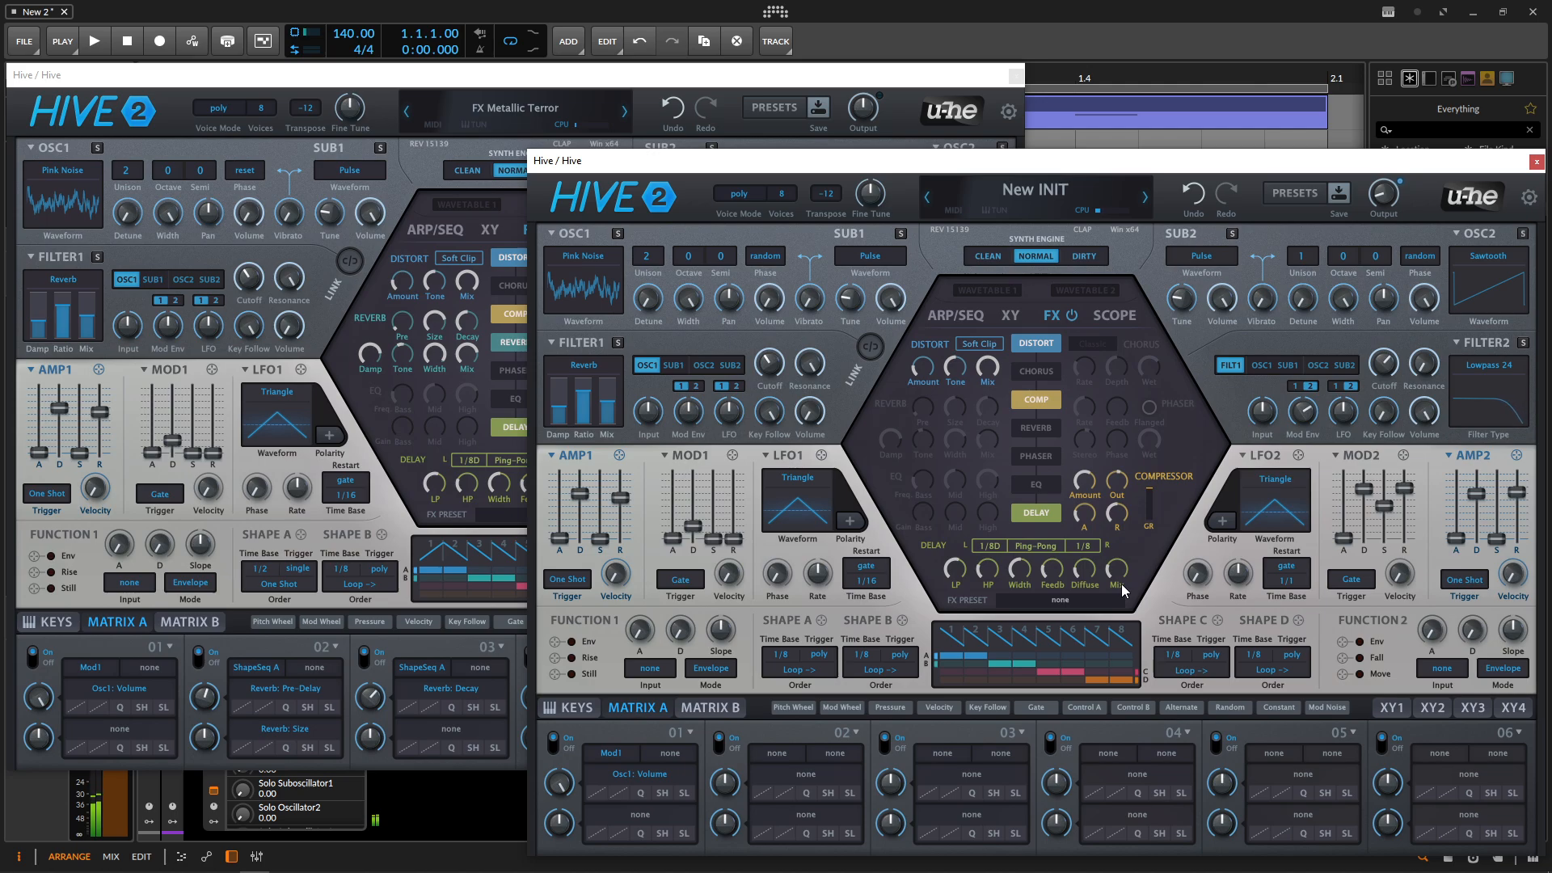
# Step: Enable the reverb in the New INIT patch, match its pre-delay to FX Metallic Terror and set its size to 154
pyautogui.moveTo(1113, 514)
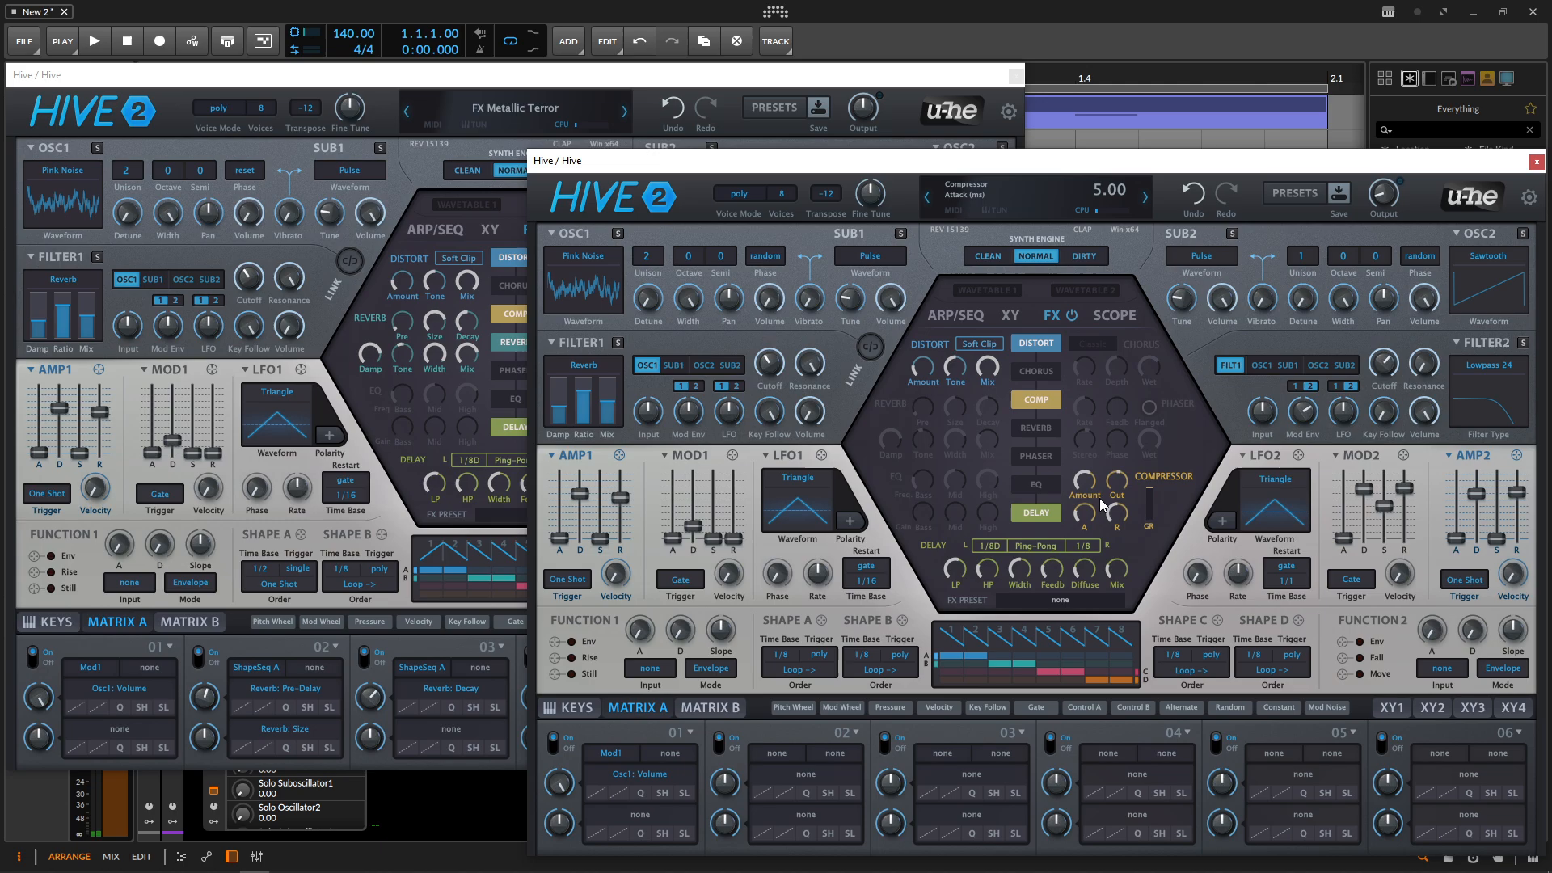
pyautogui.click(1042, 433)
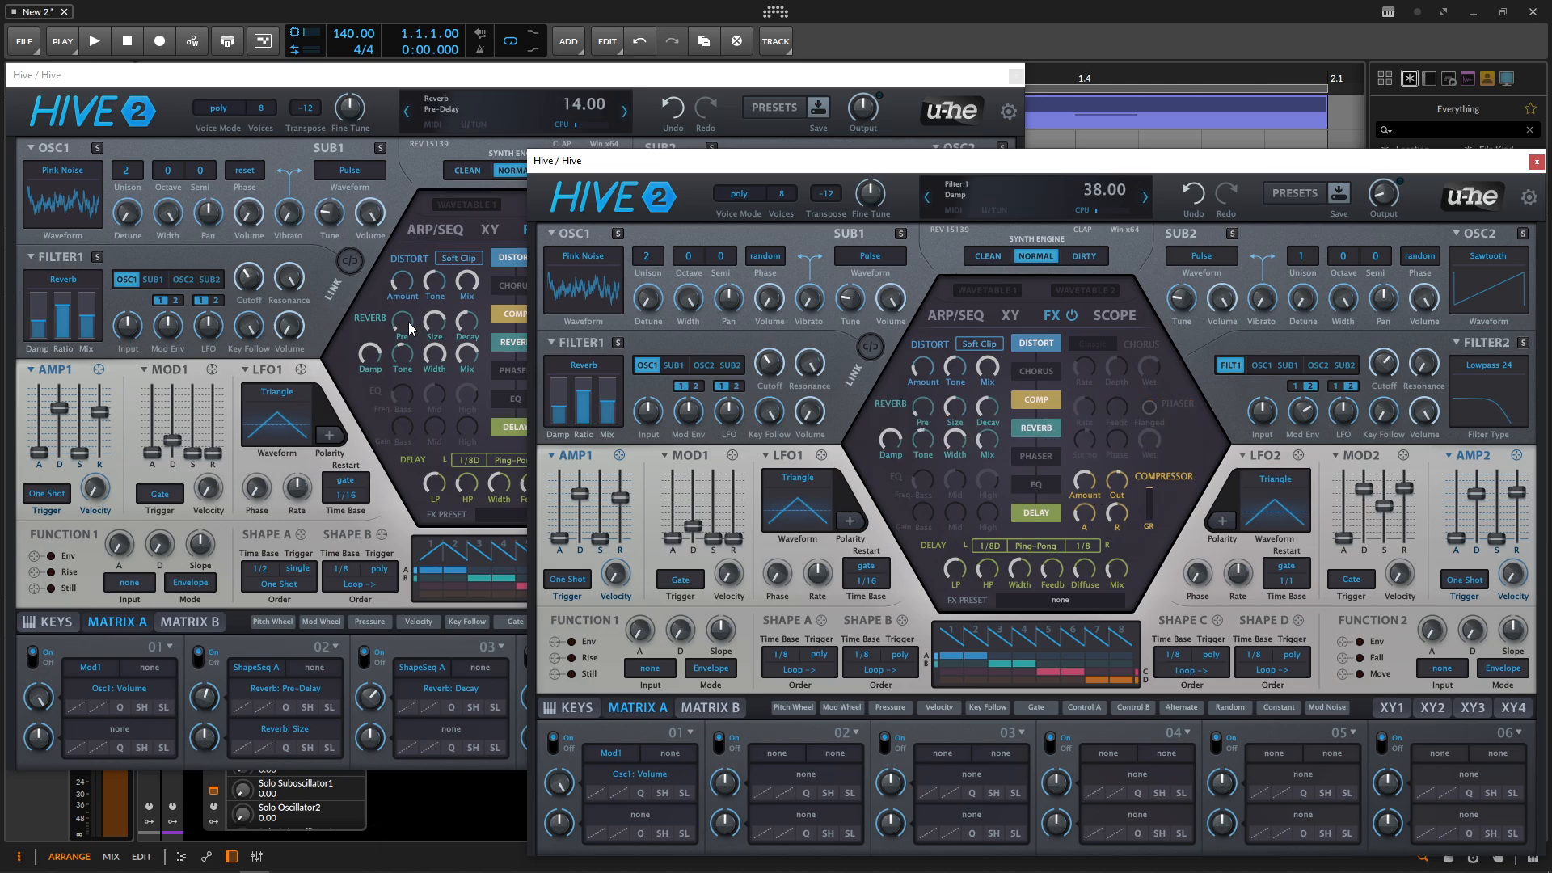
pyautogui.moveTo(917, 410)
pyautogui.scroll(-1, 920, 417)
pyautogui.moveTo(430, 326)
pyautogui.moveTo(962, 424); pyautogui.dragTo(967, 357)
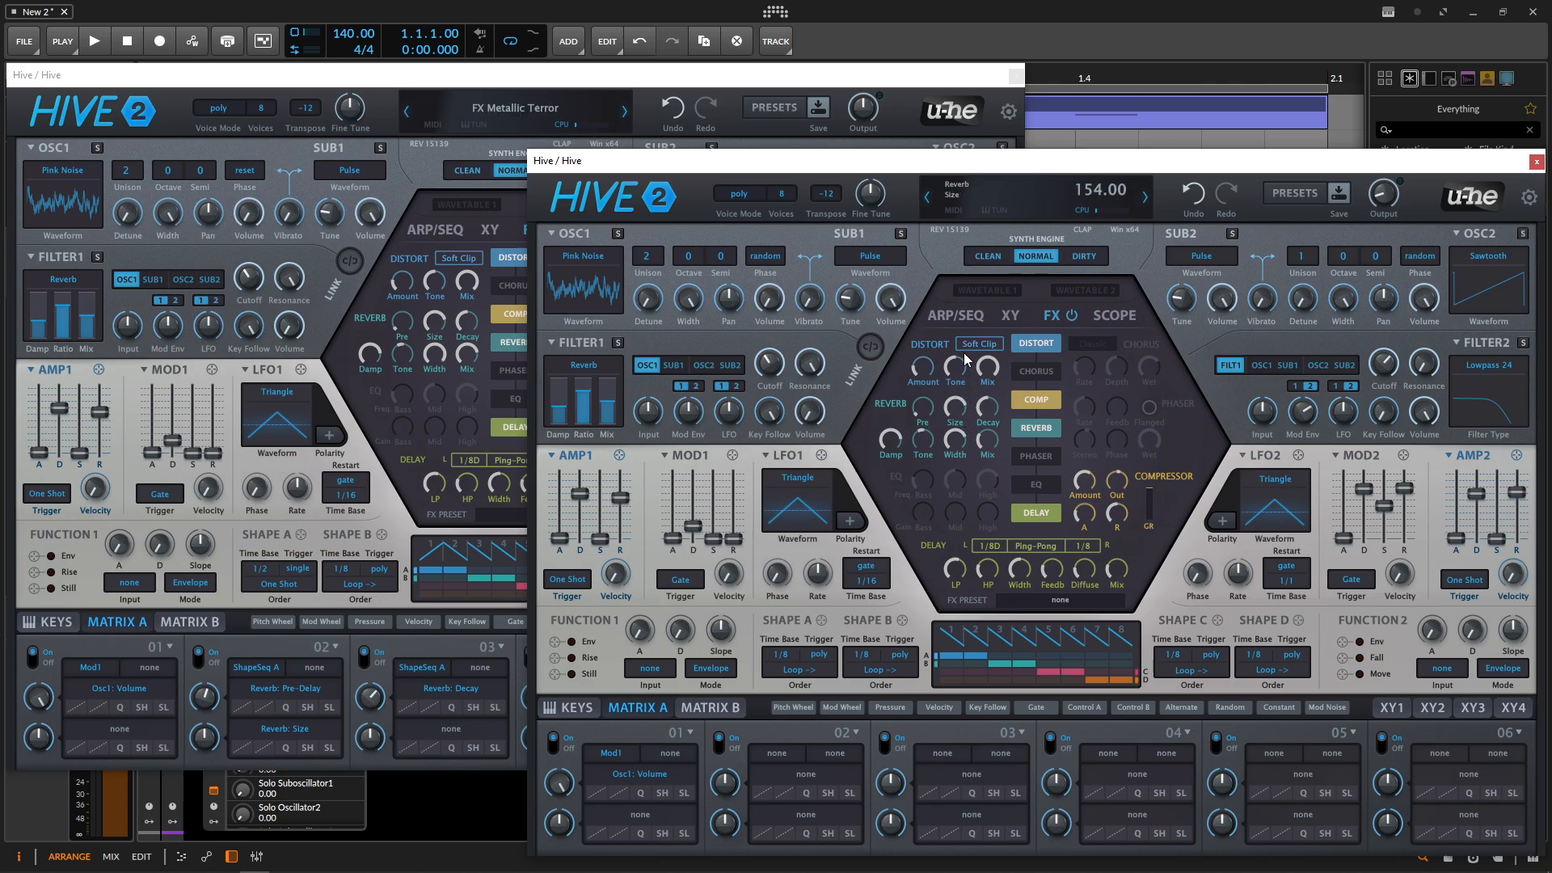
# Step: Raise the reverb's width and match its dry/wet mix to FX Metallic Terror's 78
pyautogui.moveTo(477, 310)
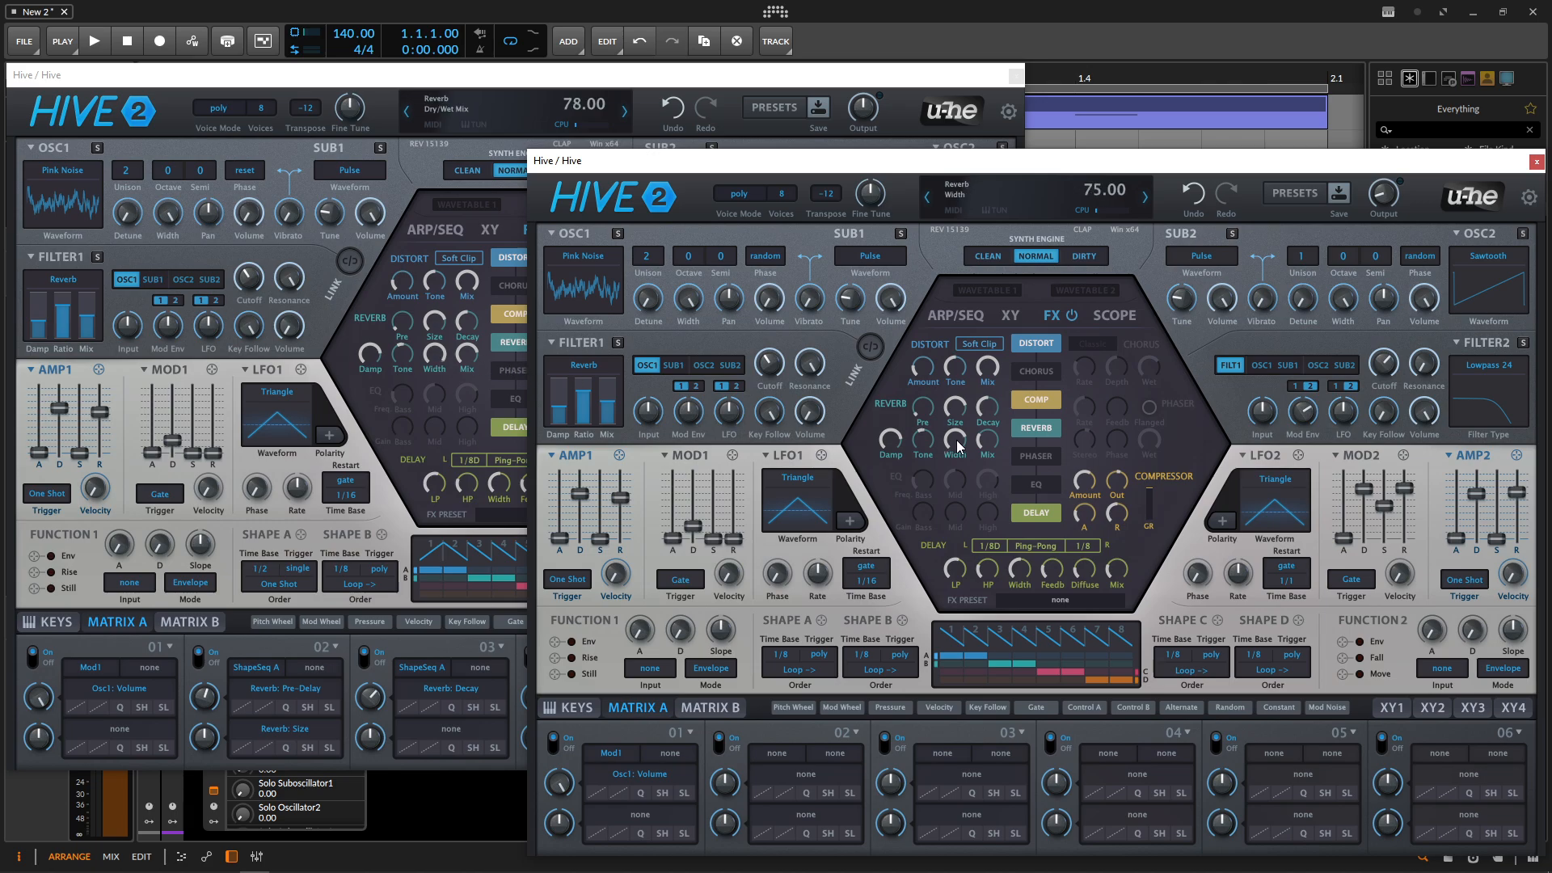
pyautogui.moveTo(958, 445); pyautogui.dragTo(960, 395)
pyautogui.moveTo(988, 450); pyautogui.dragTo(991, 352)
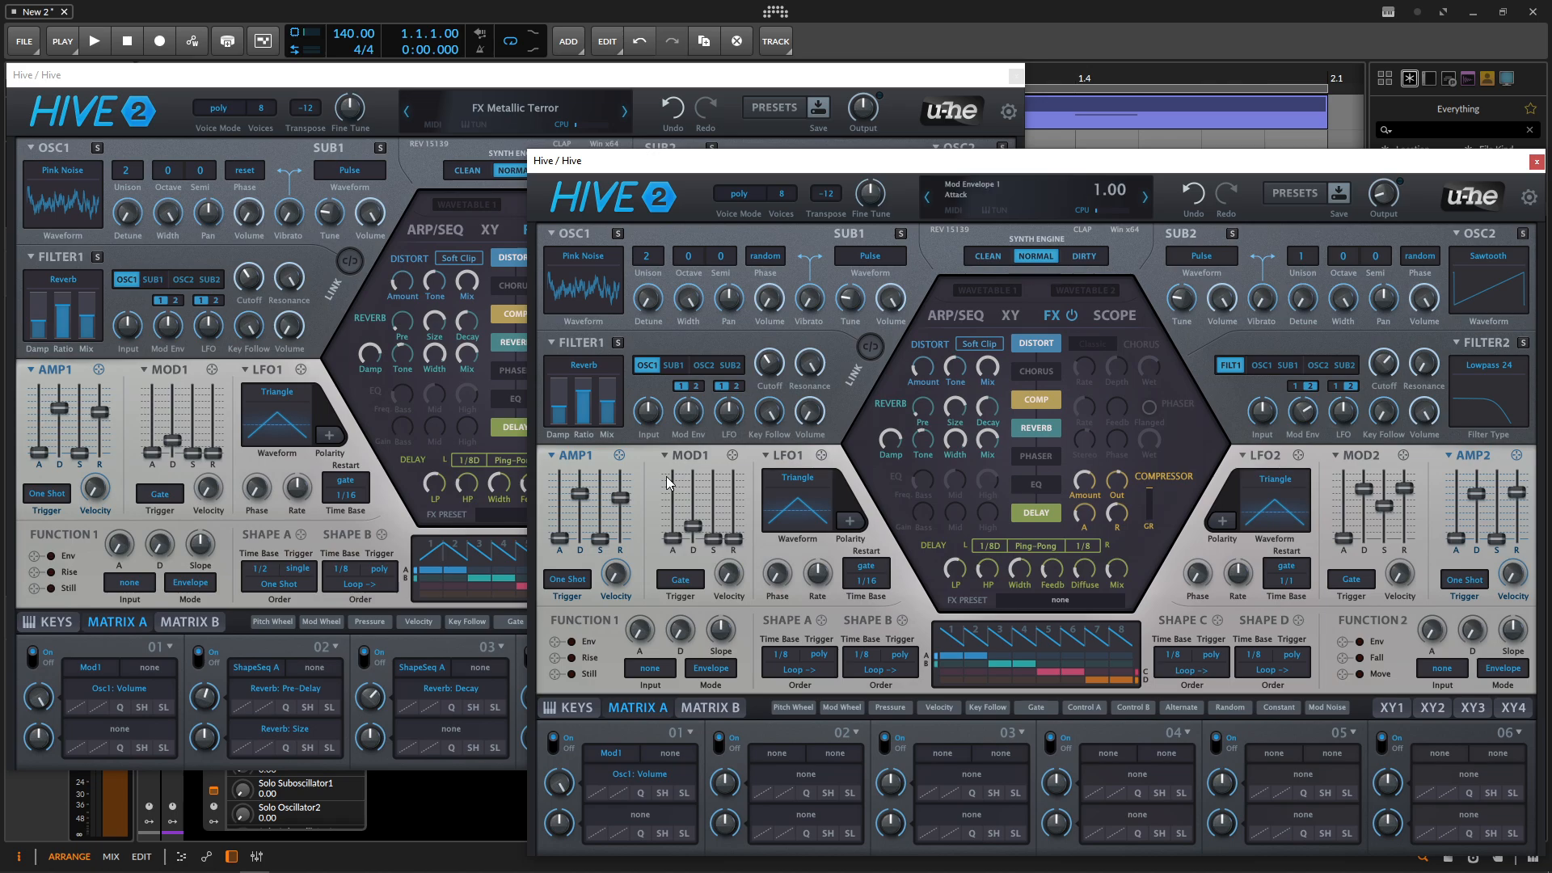
# Step: Assign Shape A as a modulation source for the reverb's pre-delay in the New INIT patch
pyautogui.click(285, 642)
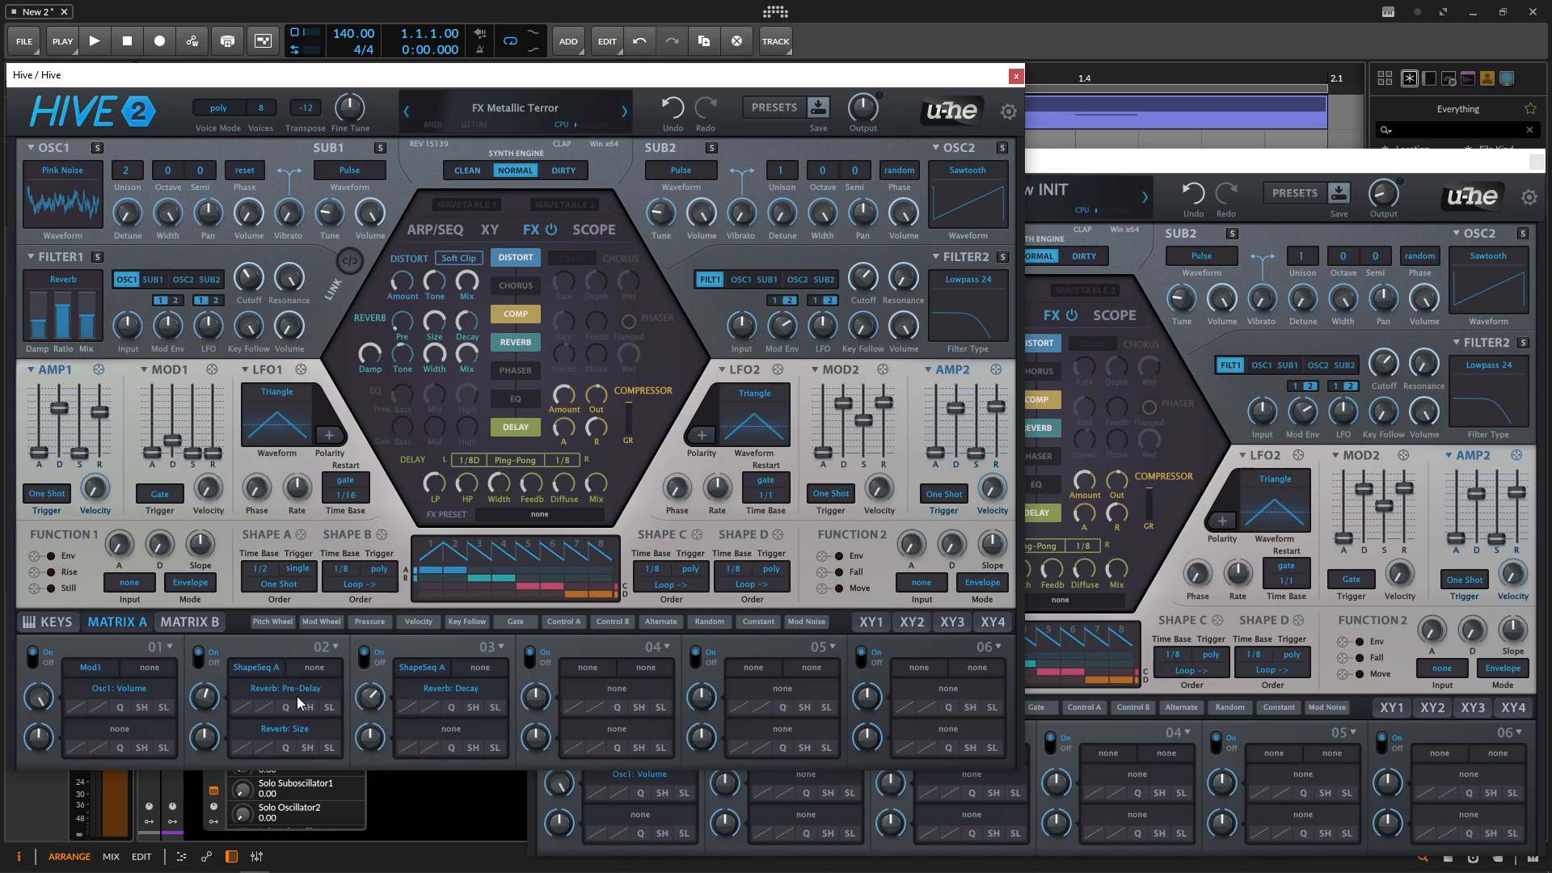
pyautogui.click(1182, 598)
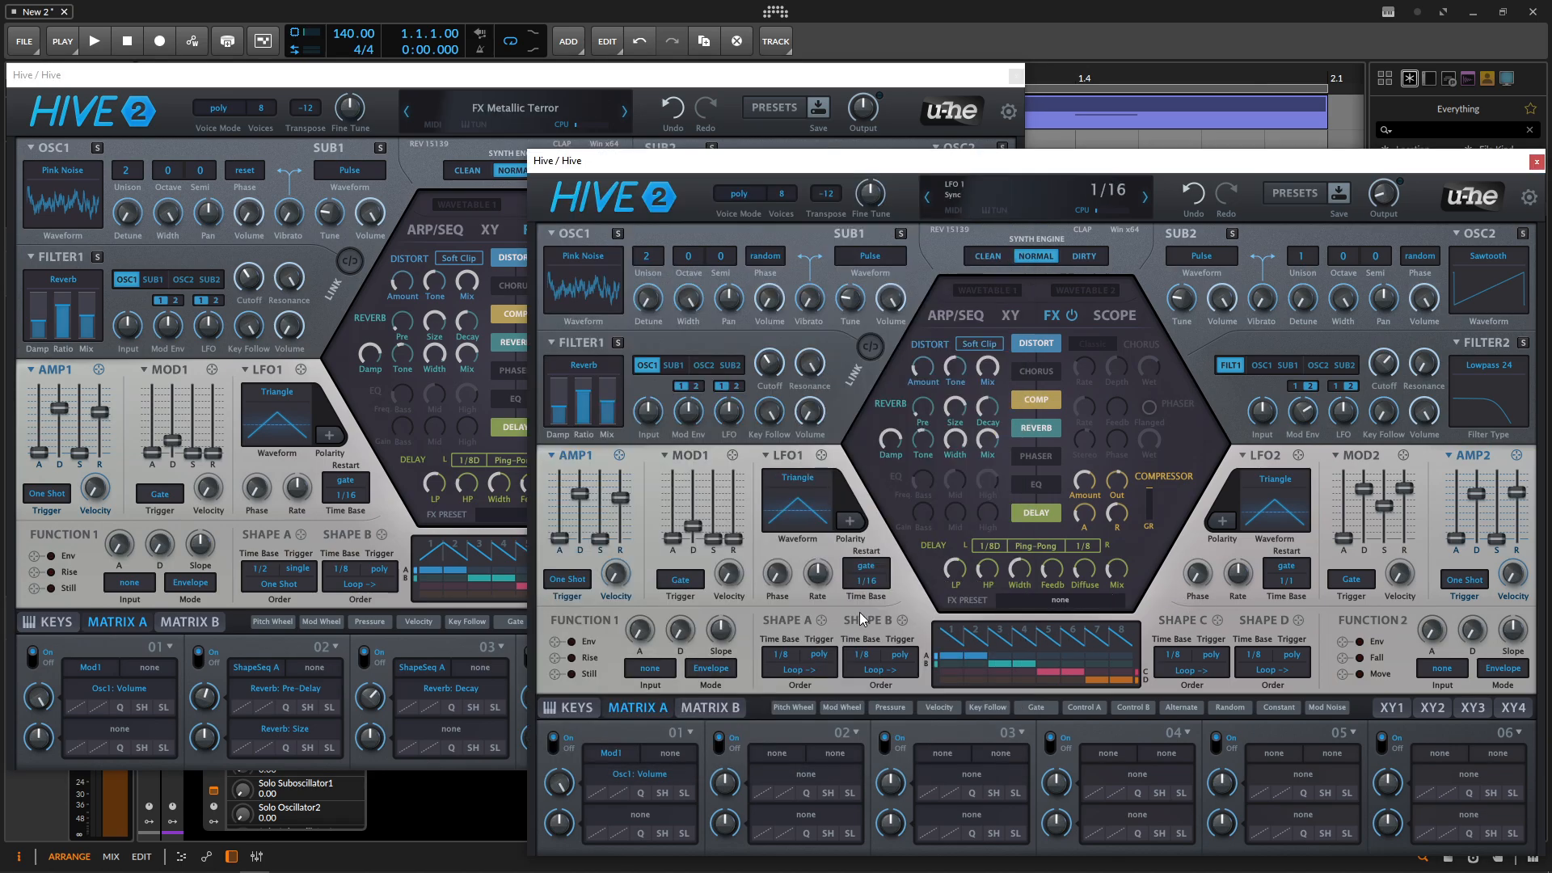
pyautogui.moveTo(820, 625); pyautogui.dragTo(935, 417)
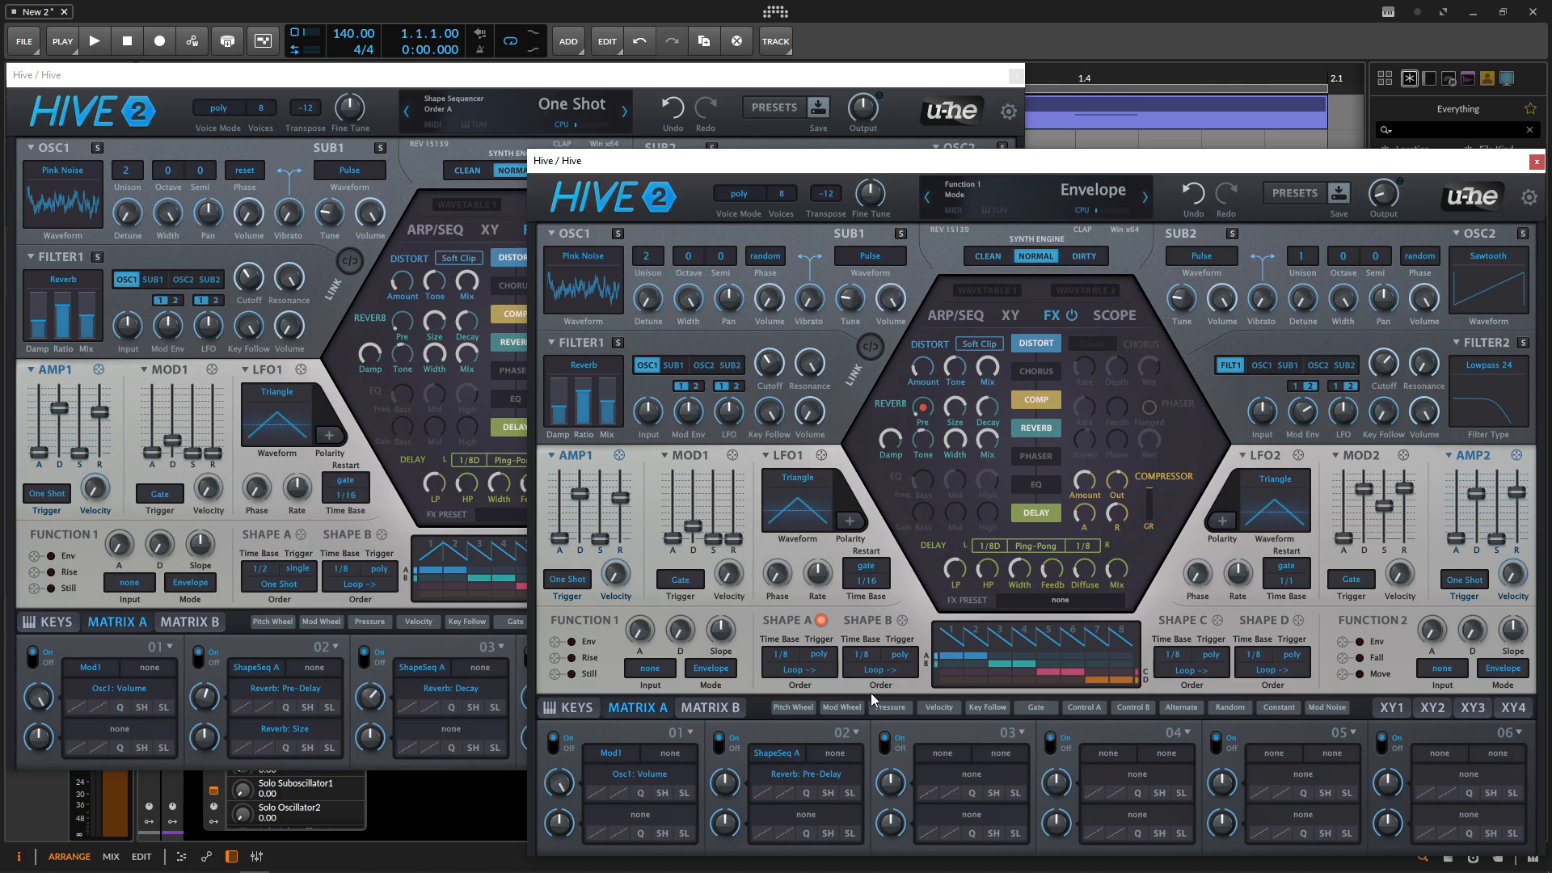
# Step: Configure Shape A with a 1/2 time base, single trigger and One Shot order
pyautogui.click(780, 654)
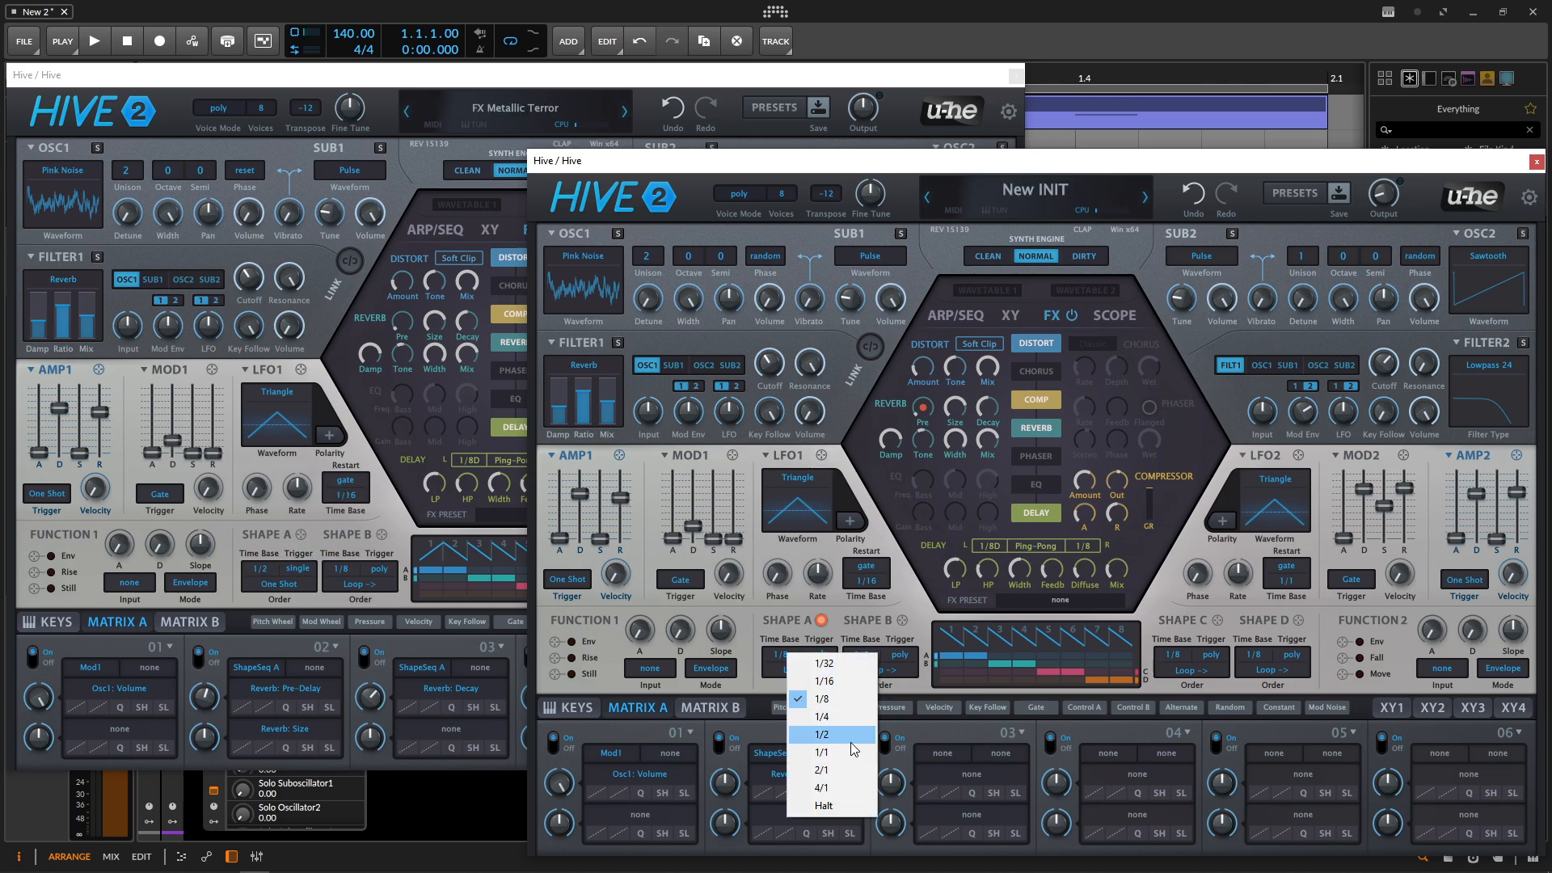
pyautogui.click(850, 737)
pyautogui.click(819, 654)
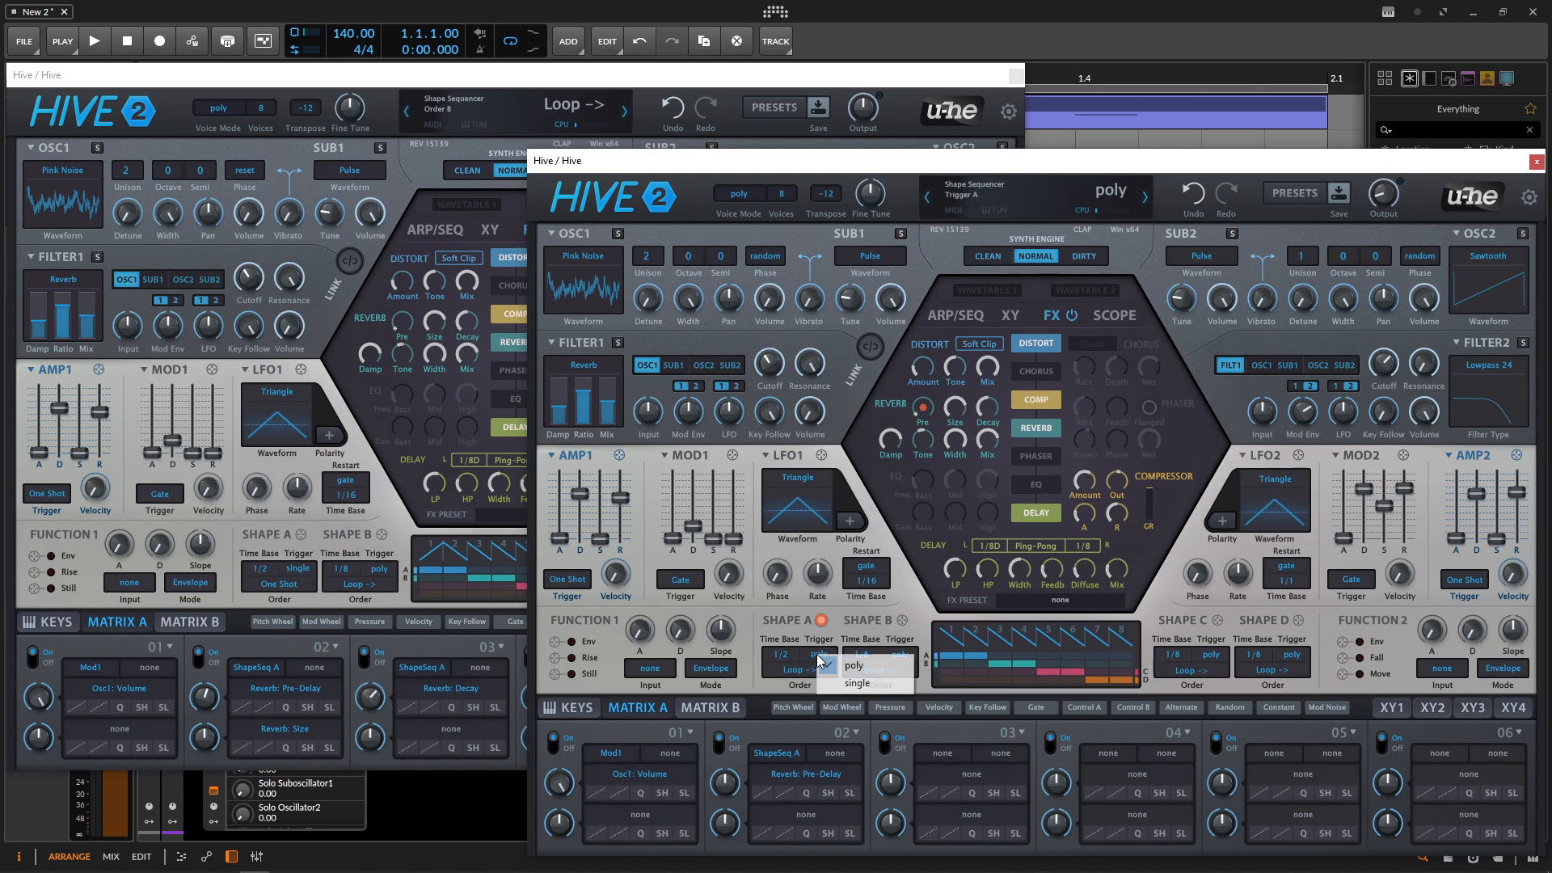
pyautogui.click(867, 684)
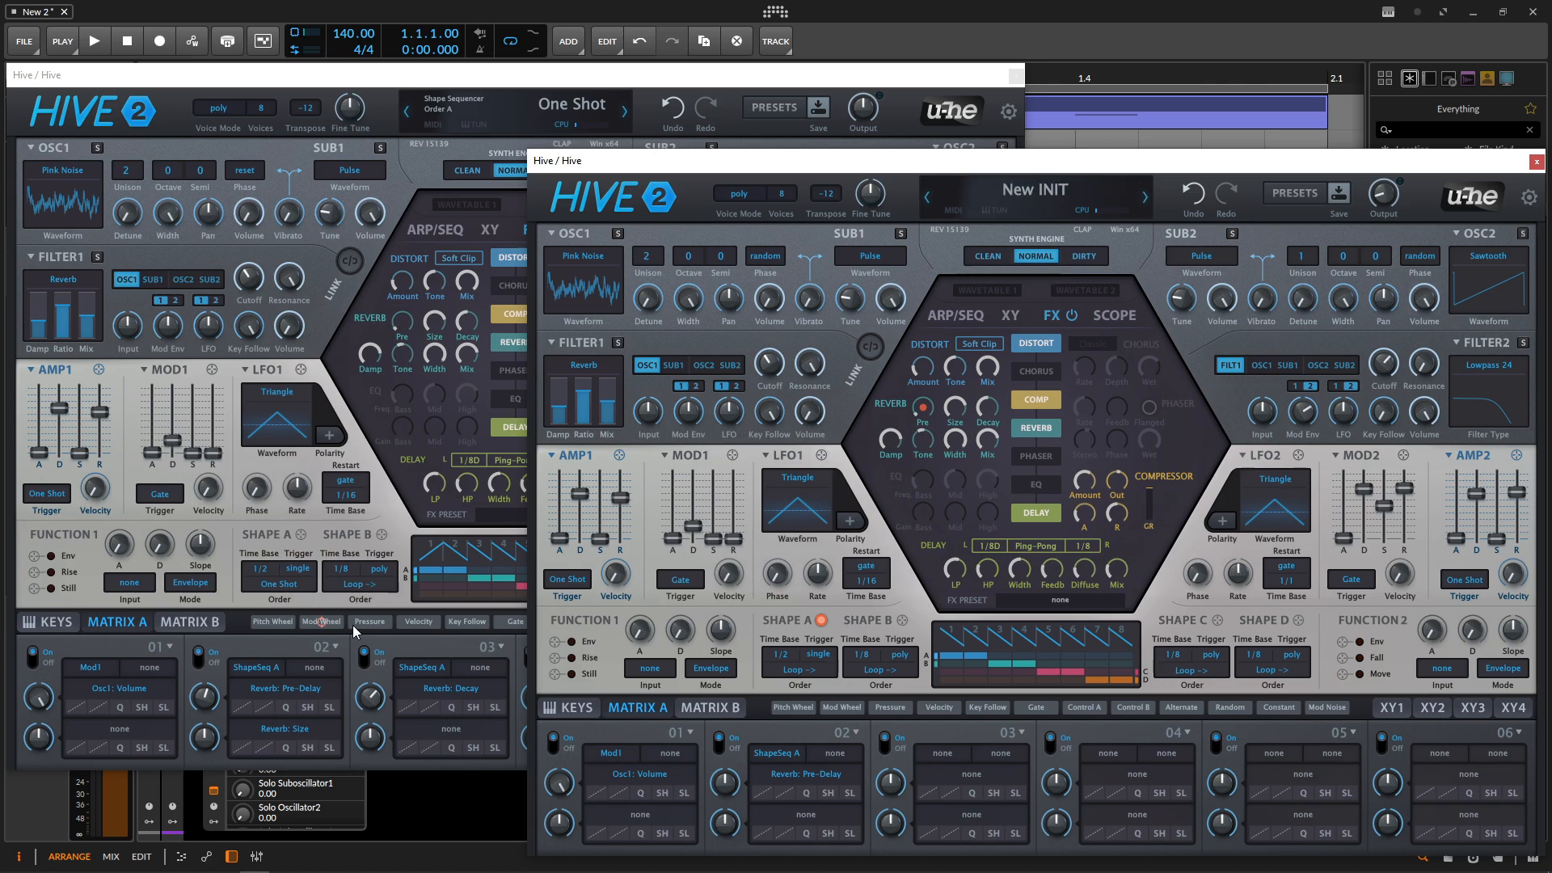
pyautogui.click(813, 673)
pyautogui.click(886, 735)
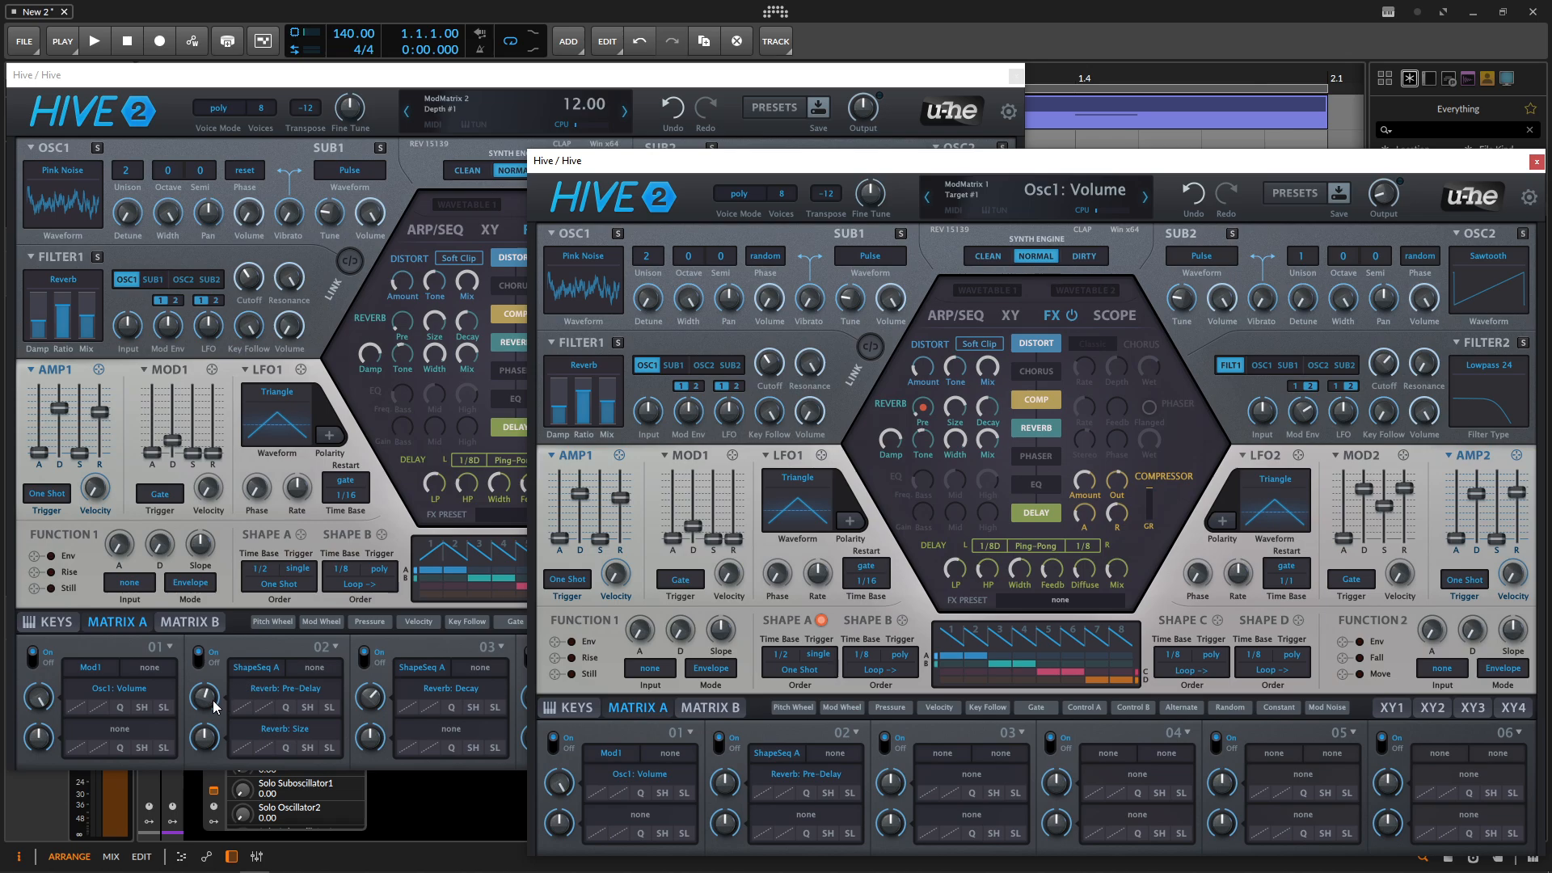
# Step: Match the pre-delay modulation depth to FX Metallic Terror's 12 and reshape the shape sequencer's first segment into a rising ramp
pyautogui.moveTo(726, 786); pyautogui.dragTo(729, 775)
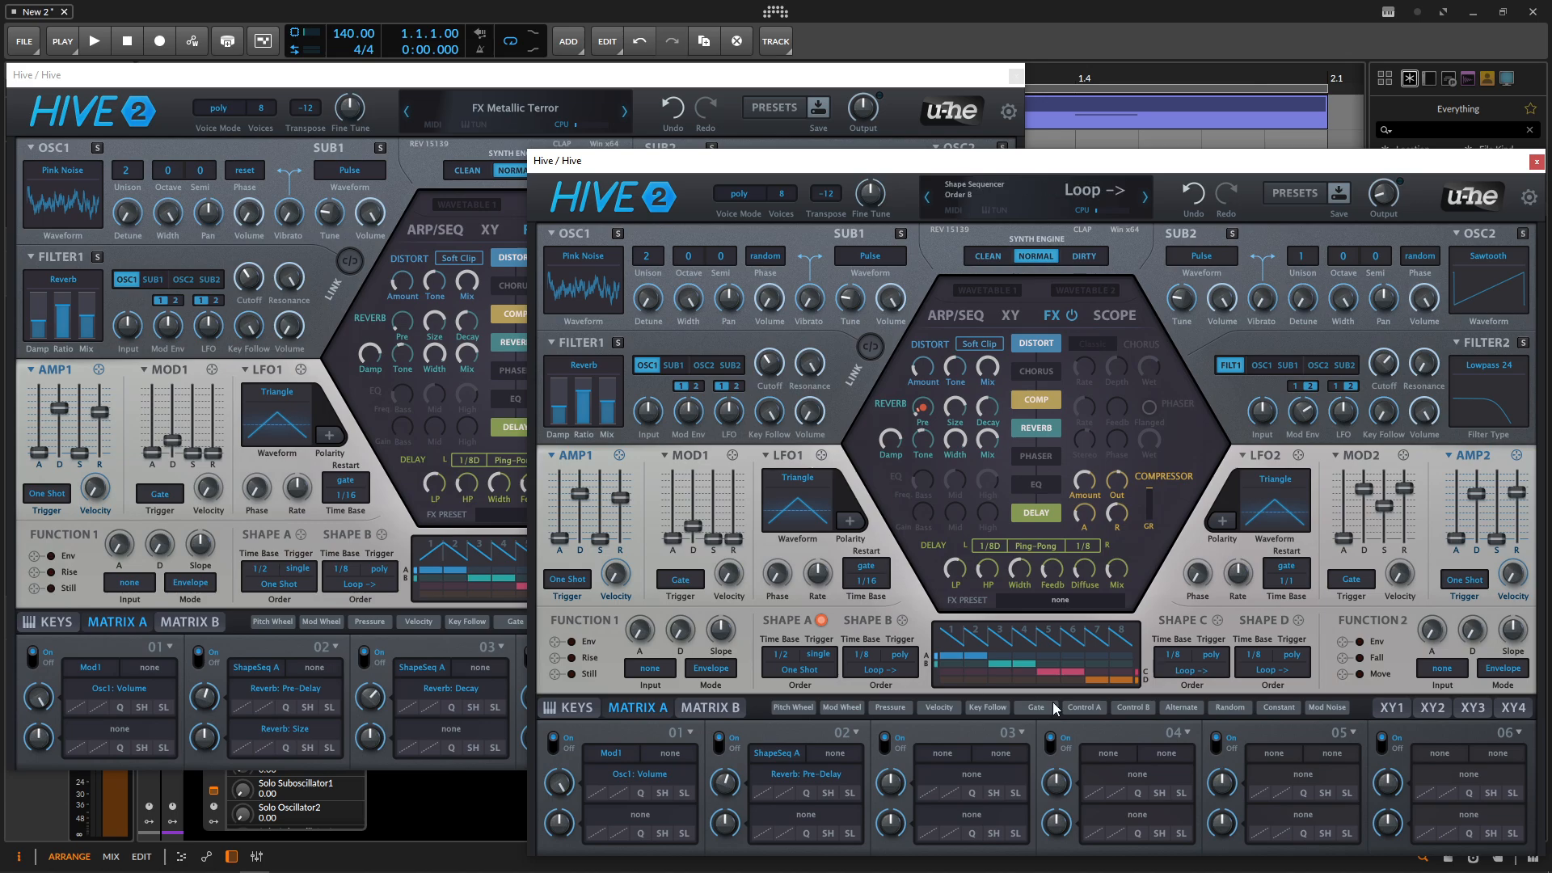
pyautogui.click(954, 647)
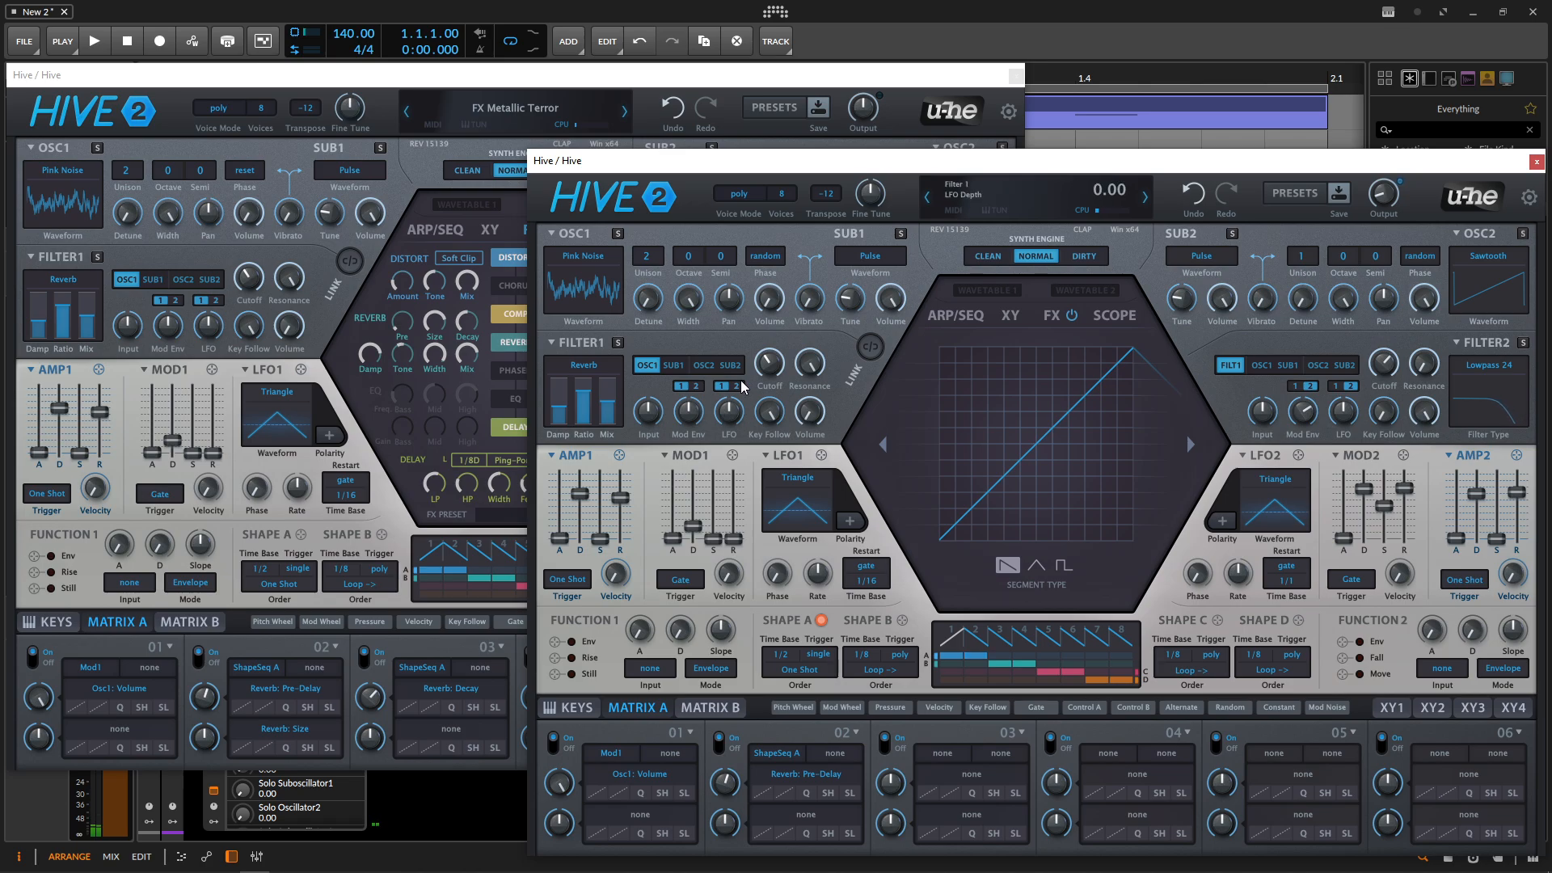
pyautogui.click(1053, 316)
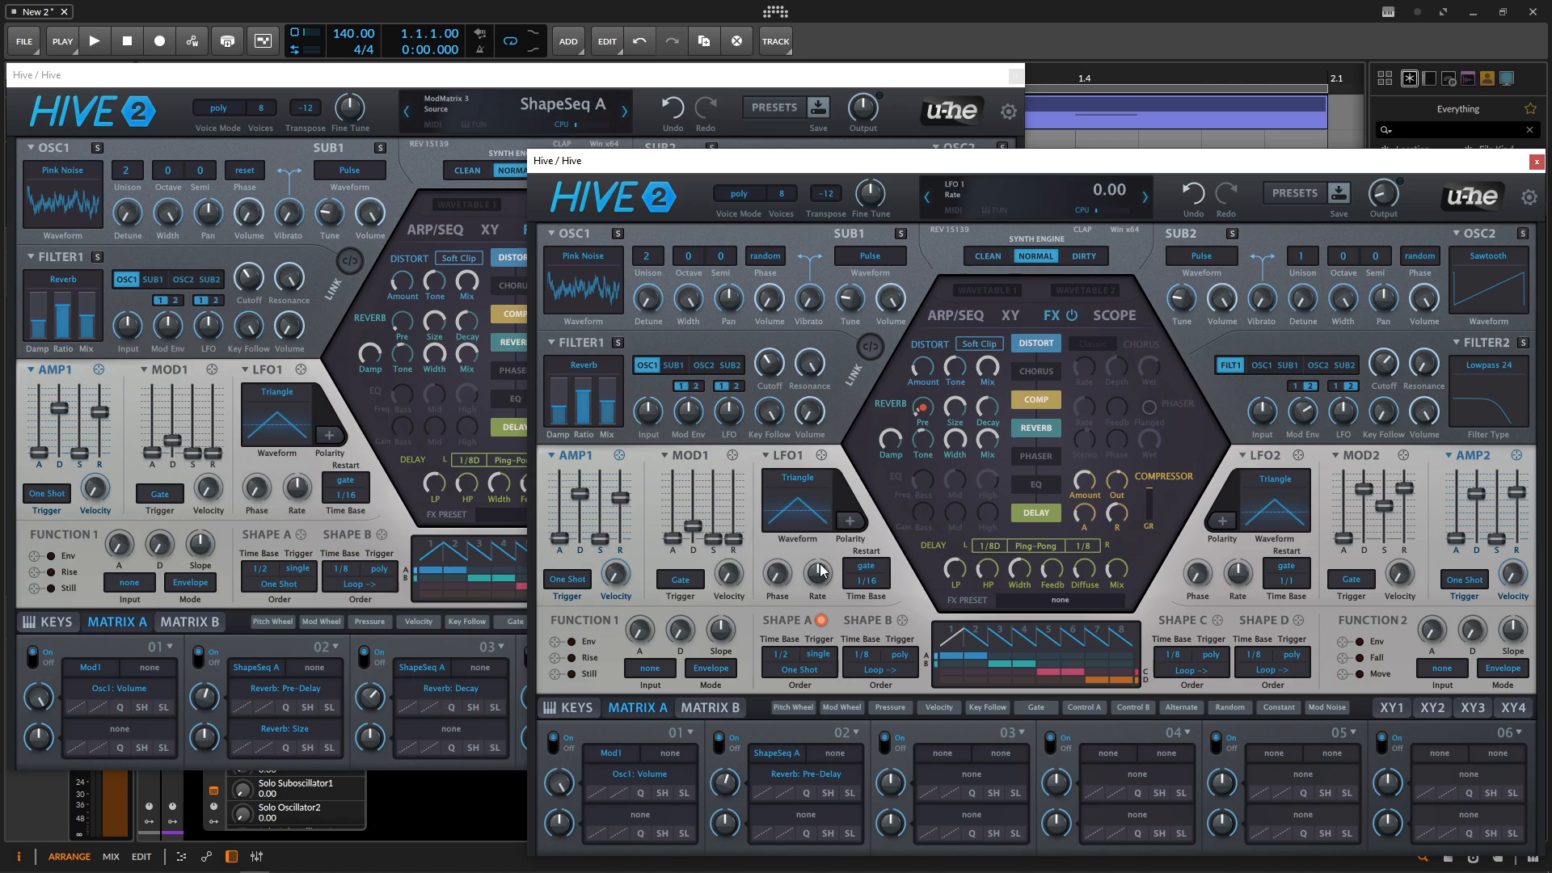
# Step: Assign Shape A to modulate the reverb's decay in the New INIT patch
pyautogui.moveTo(823, 627); pyautogui.dragTo(983, 417)
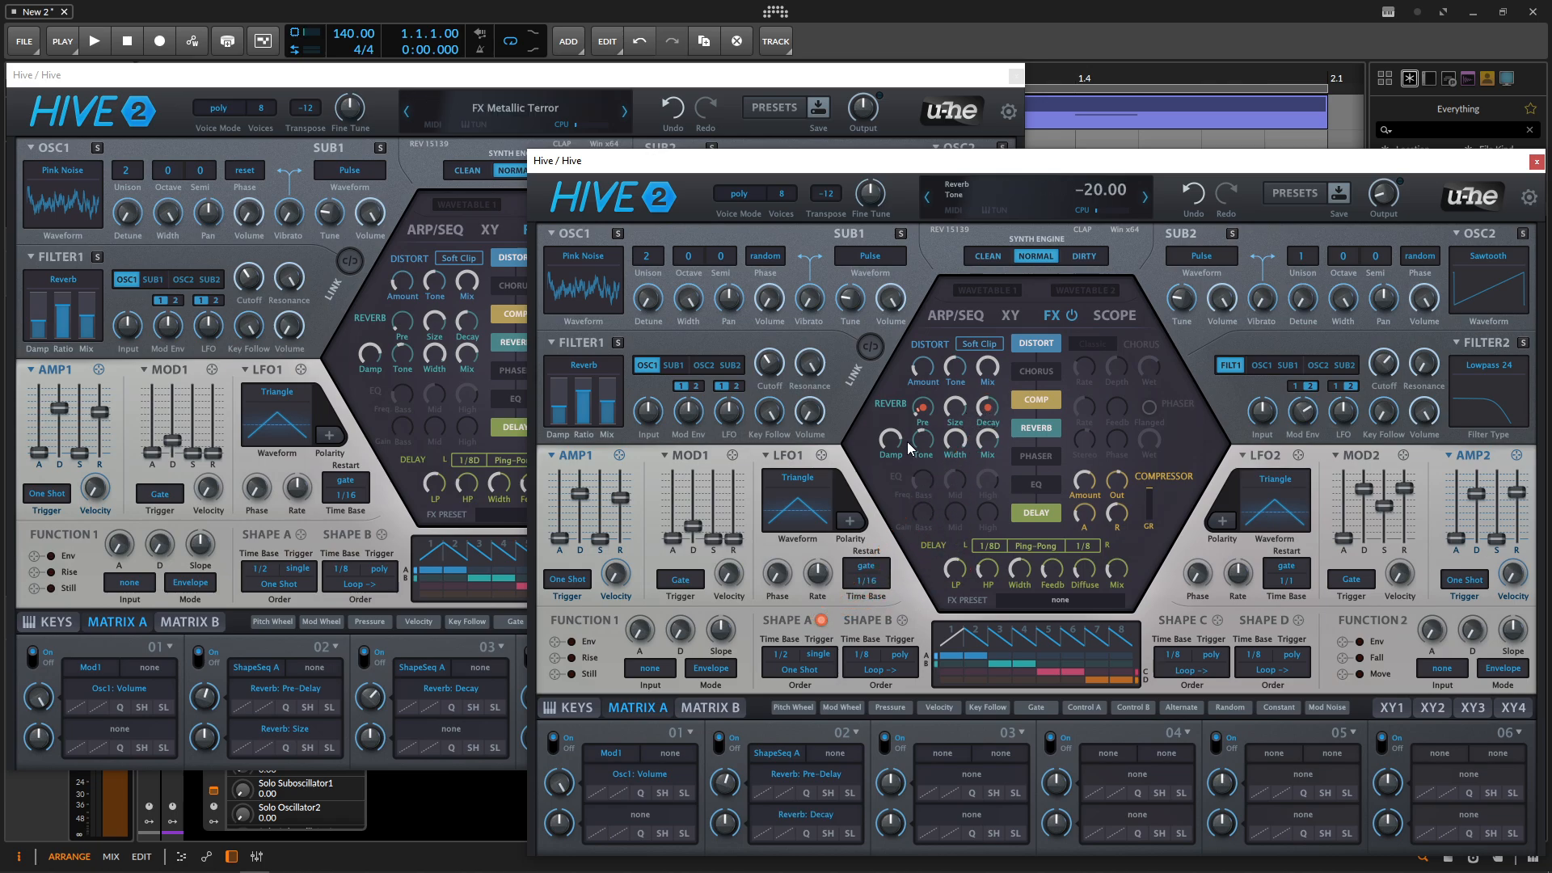
pyautogui.moveTo(374, 696)
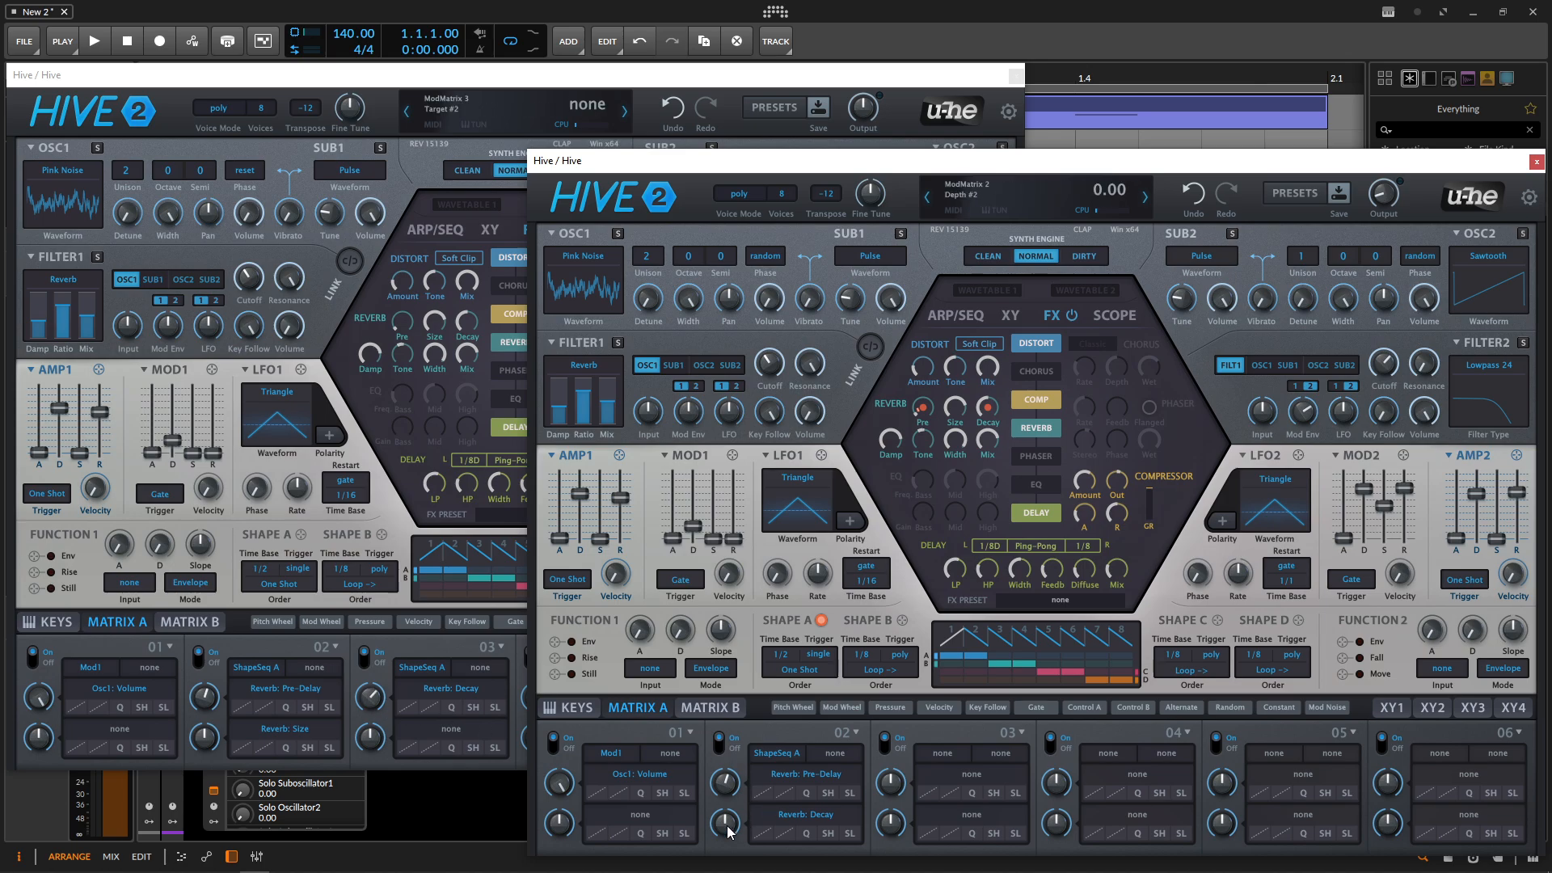
# Step: Raise the depth of Shape A's reverb decay modulation in the New INIT patch and adjust the patch's output level
pyautogui.moveTo(726, 824); pyautogui.dragTo(726, 800)
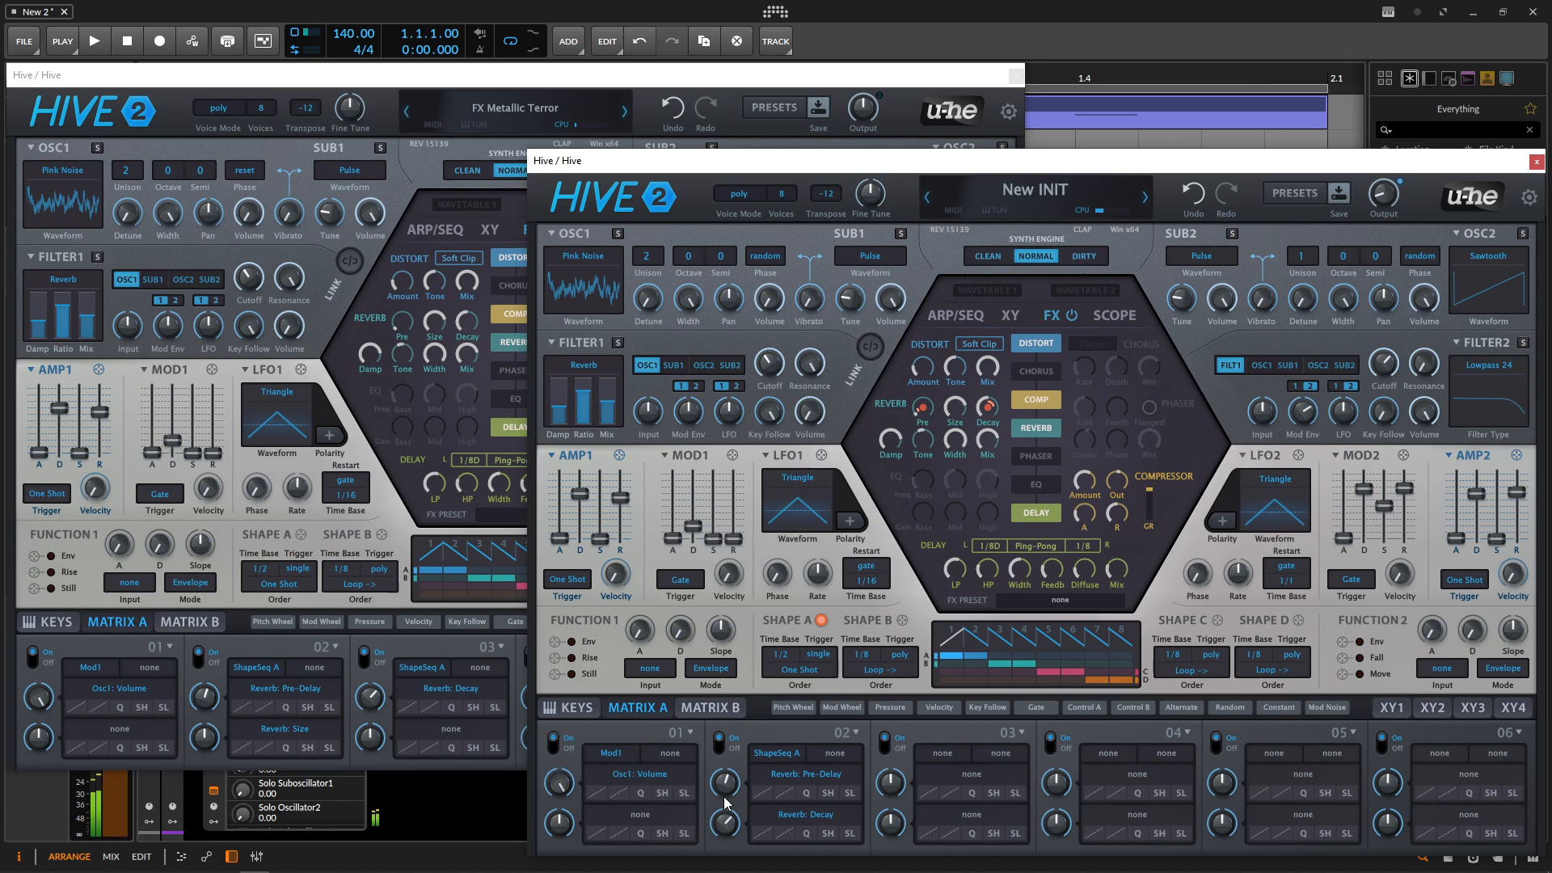
pyautogui.moveTo(1385, 209); pyautogui.dragTo(1383, 144)
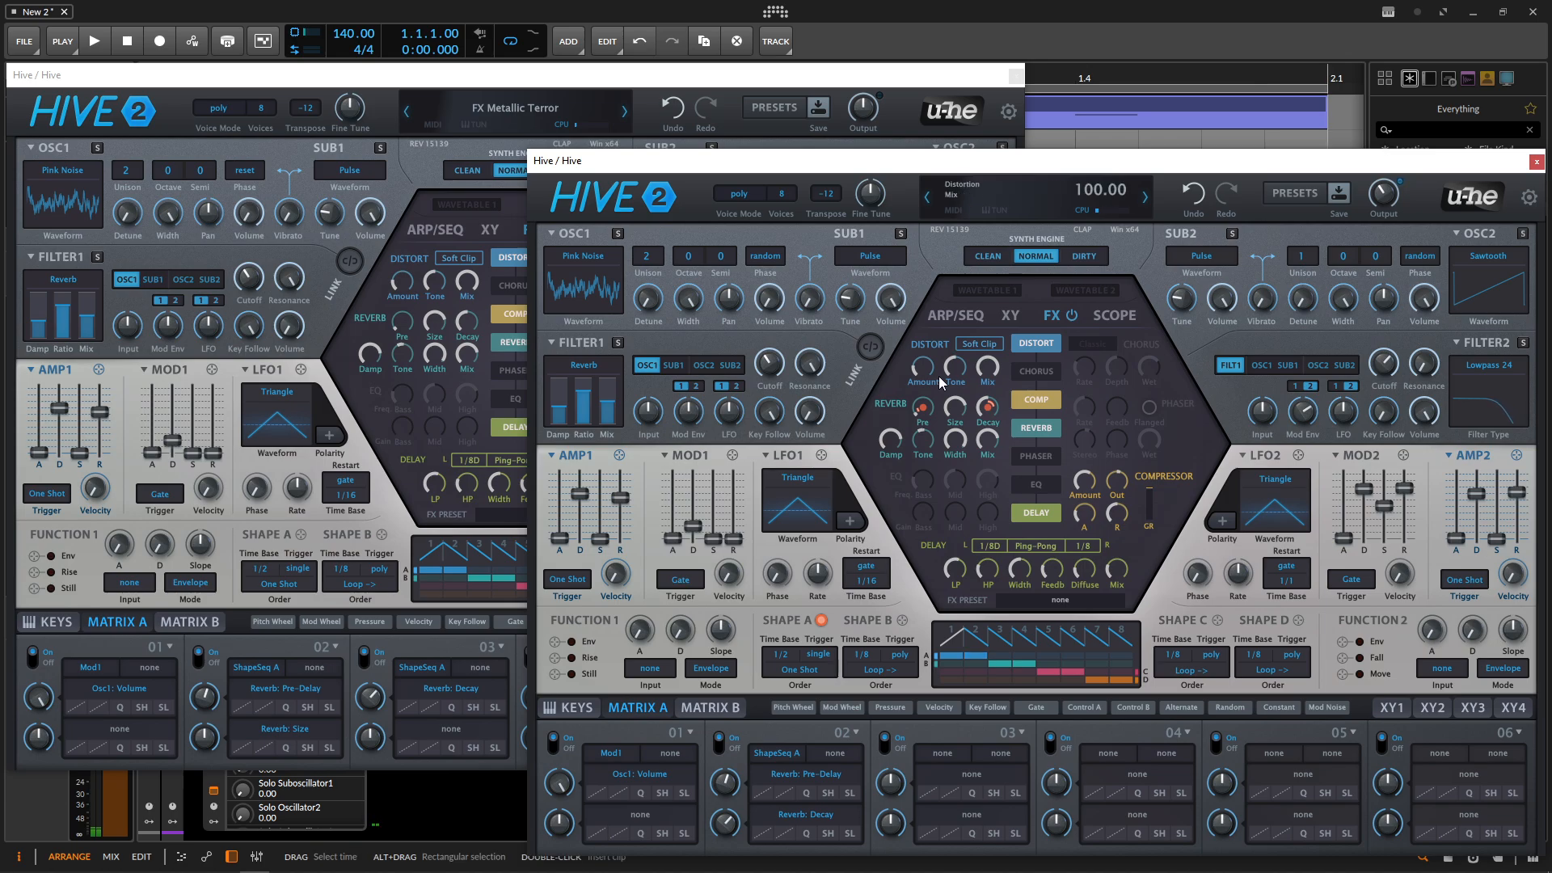
# Step: Show the keyboard and glide section in the FX Metallic Terror instance and return to the New INIT instance
pyautogui.click(434, 645)
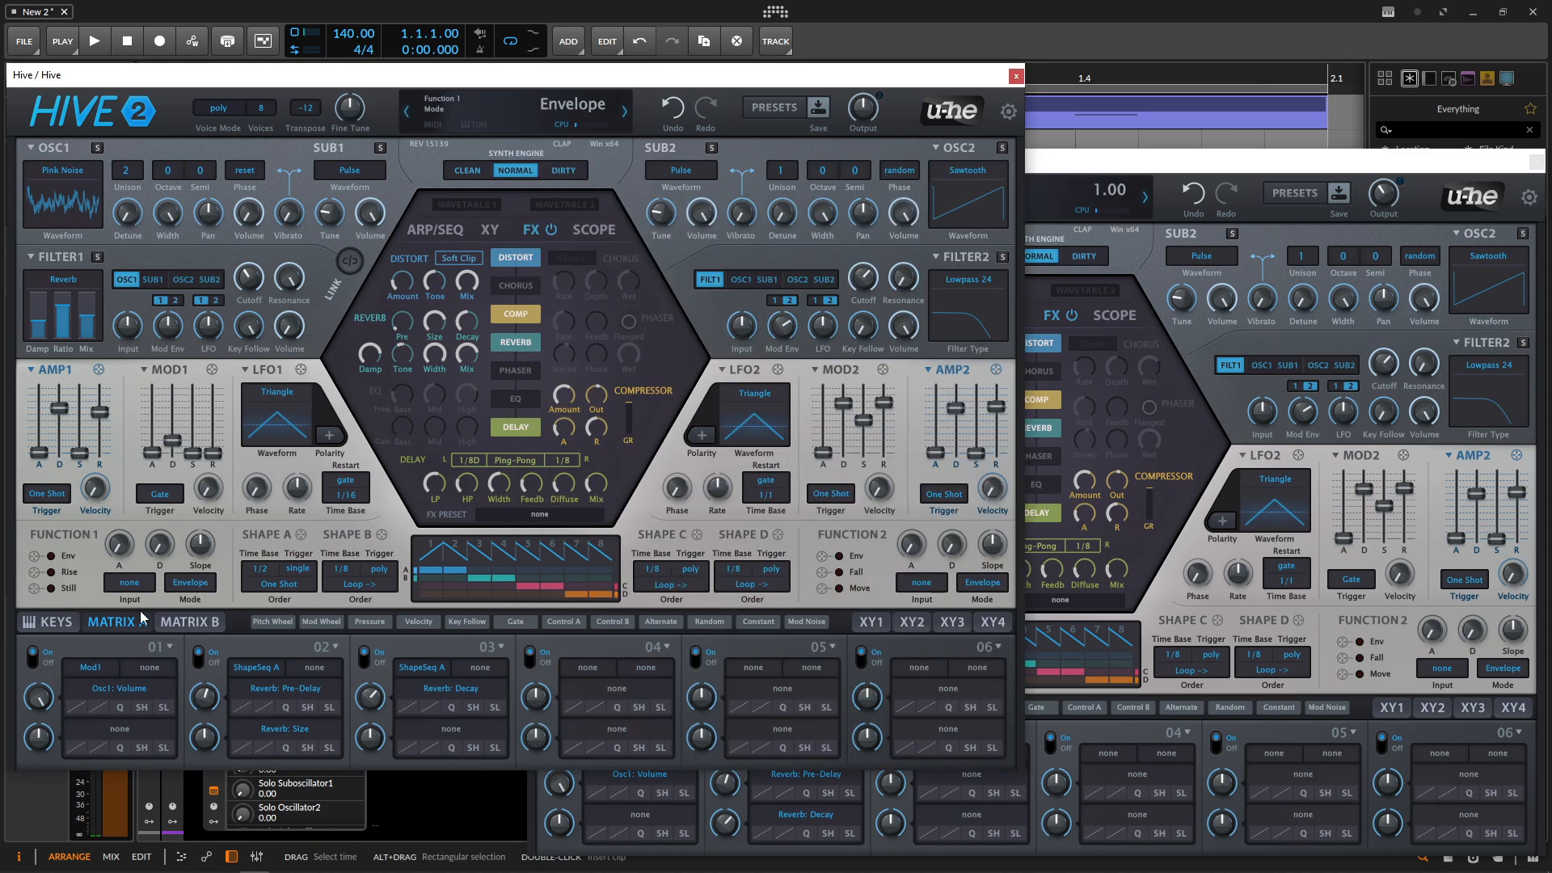
pyautogui.click(55, 623)
pyautogui.click(1148, 168)
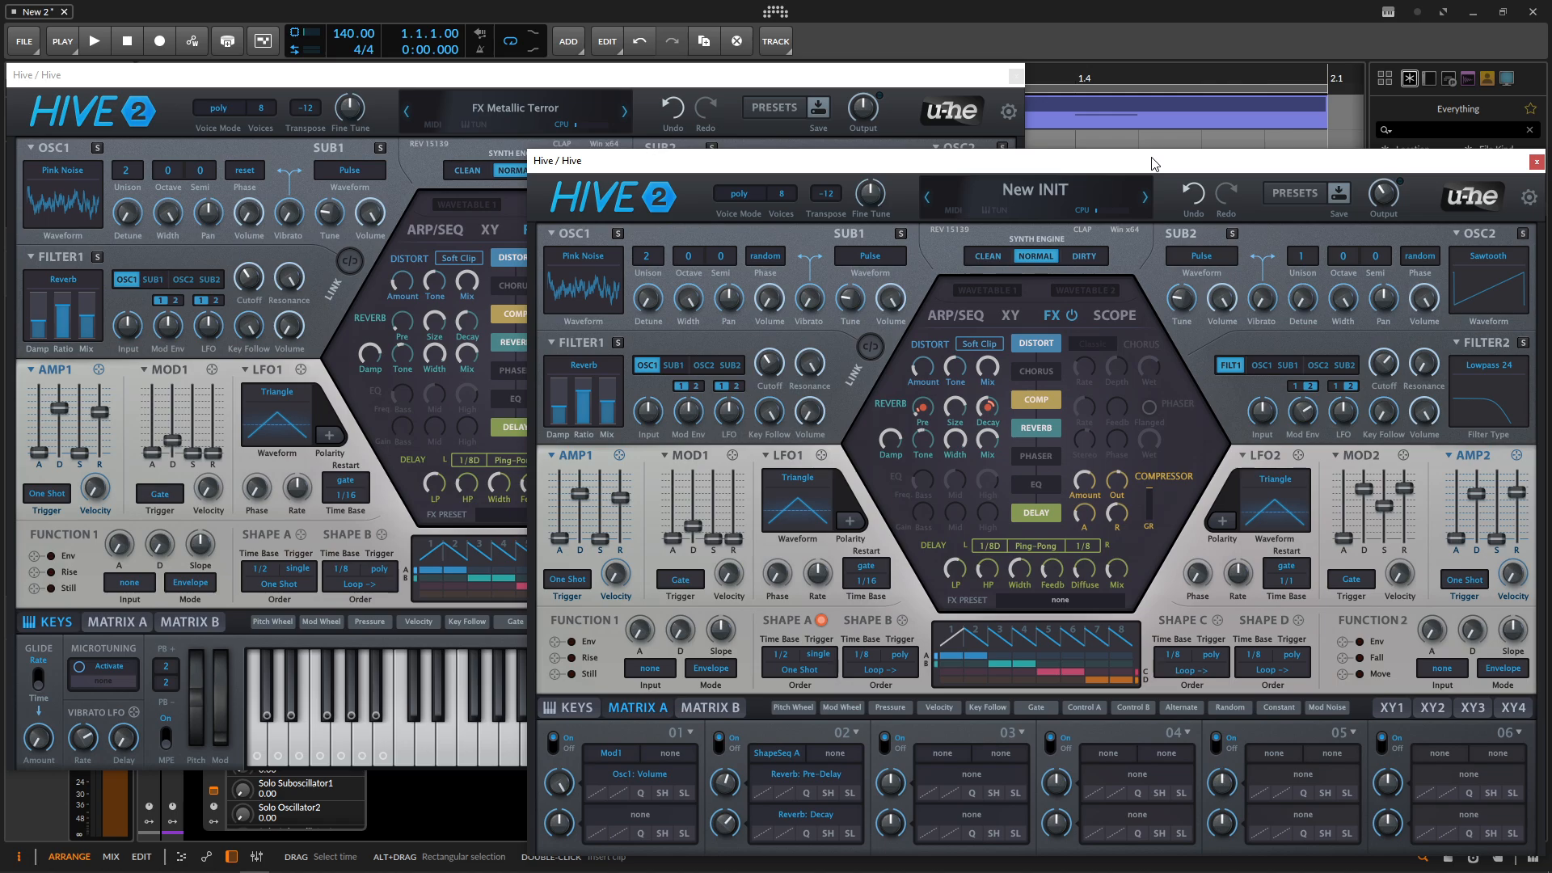
# Step: Review the Filter 1 type options and cutoff setting in the New INIT patch
pyautogui.click(603, 366)
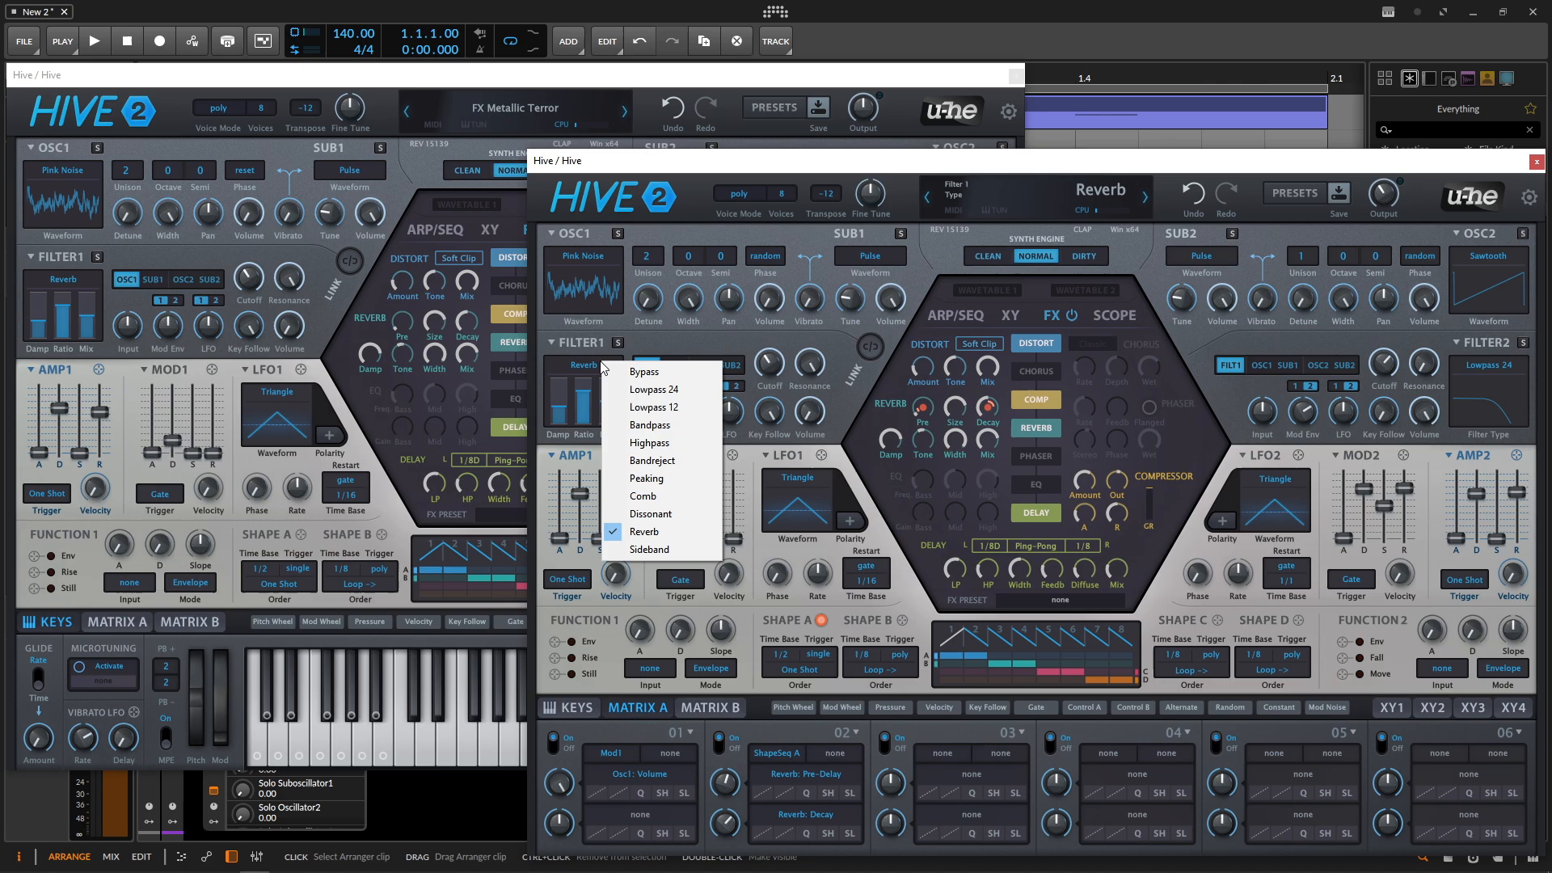
pyautogui.click(924, 287)
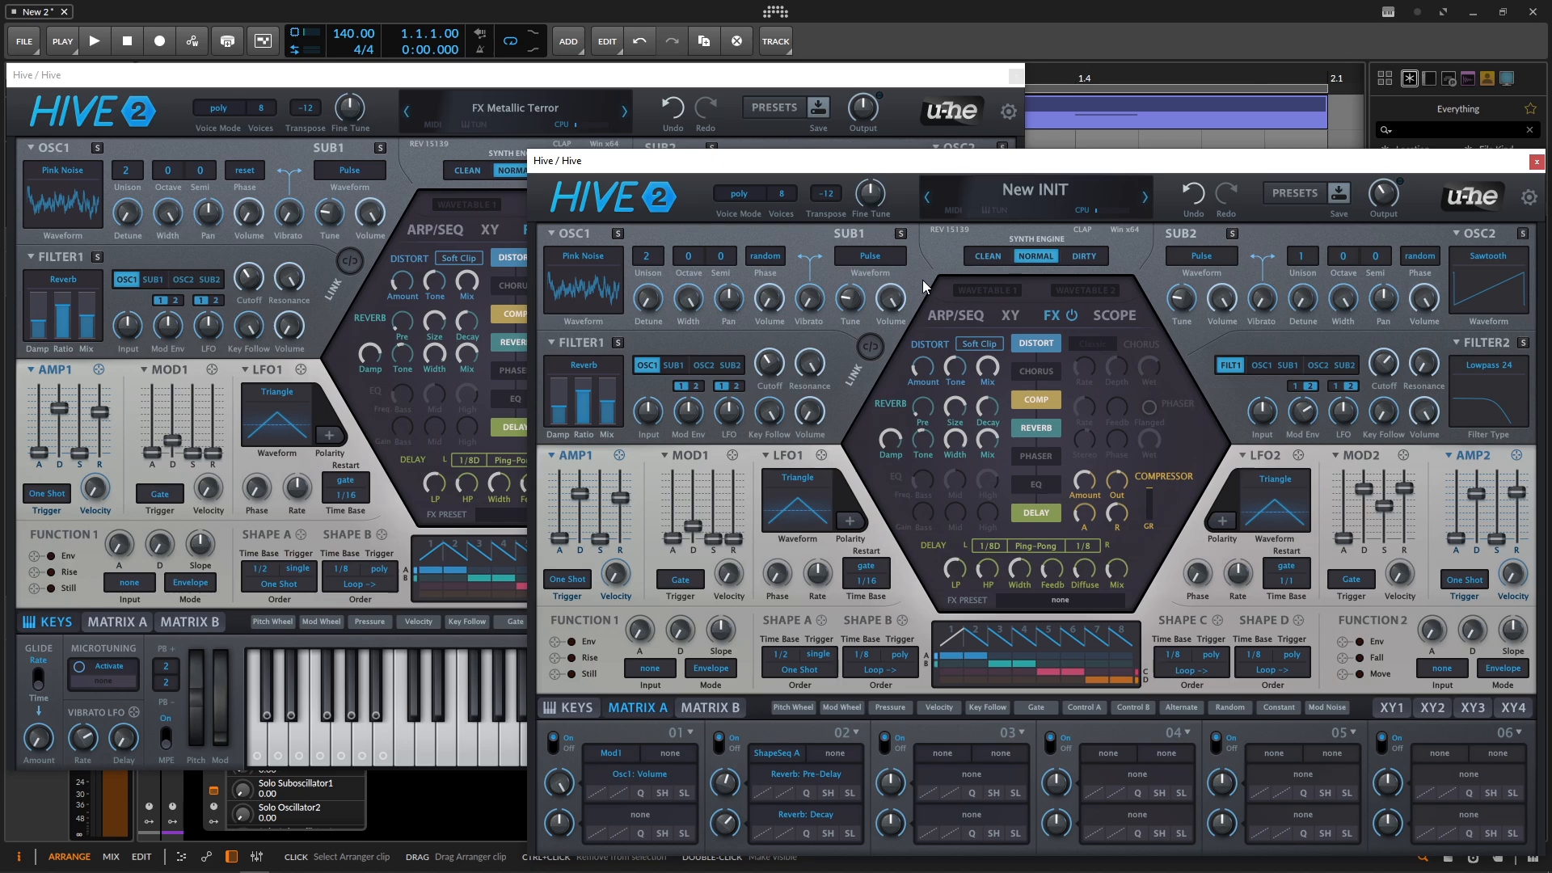
pyautogui.moveTo(772, 372)
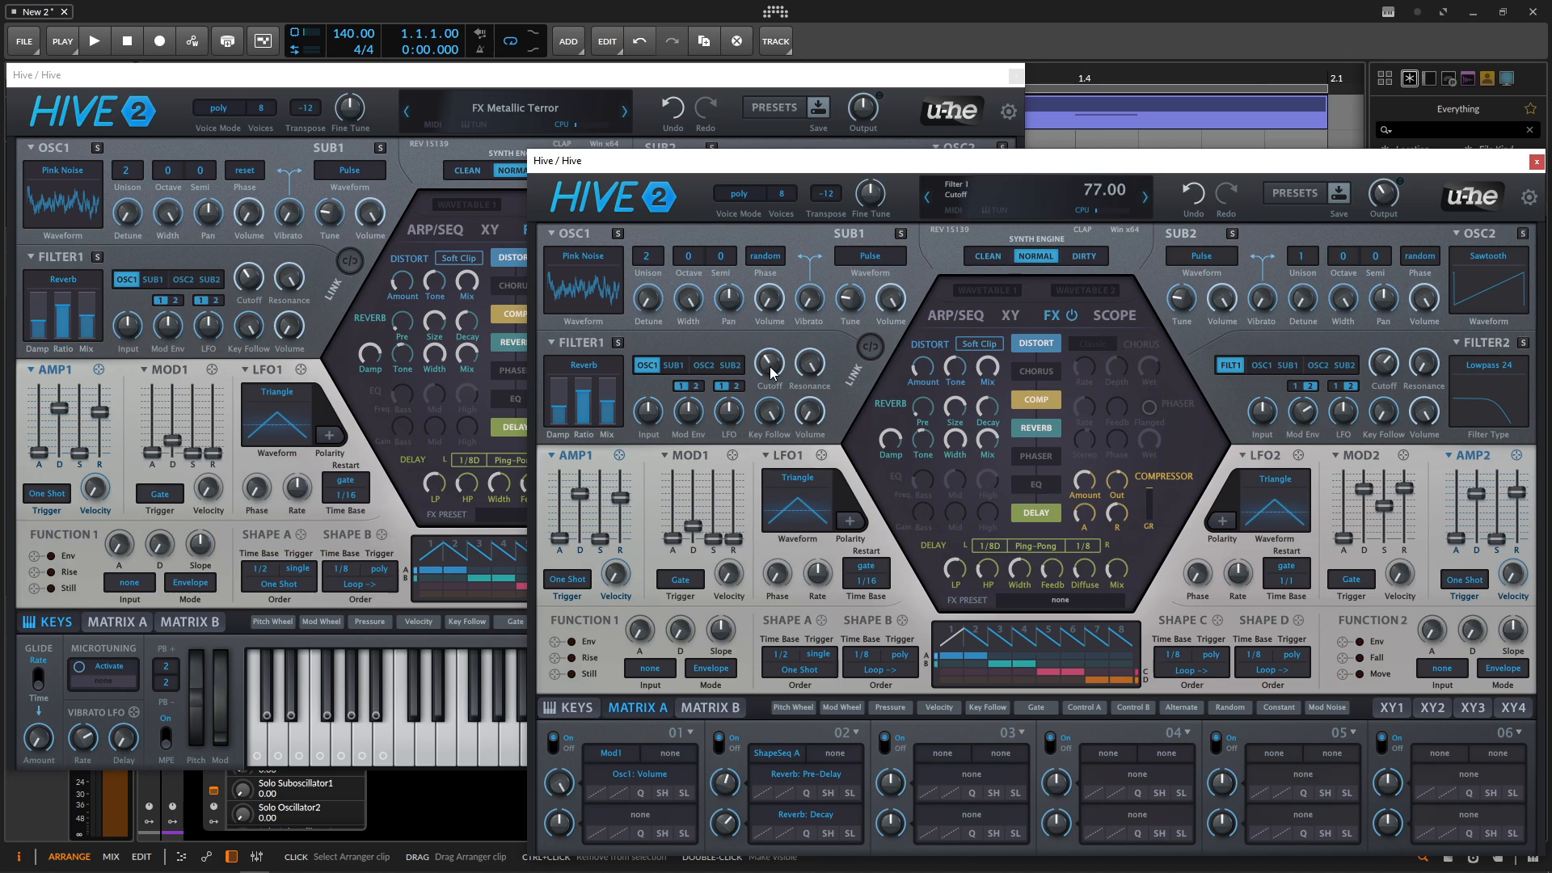
# Step: Adjust the reverb's mix and decay amounts in the New INIT patch's effects section
pyautogui.moveTo(986, 436)
pyautogui.moveTo(824, 602)
pyautogui.moveTo(992, 440); pyautogui.dragTo(992, 357)
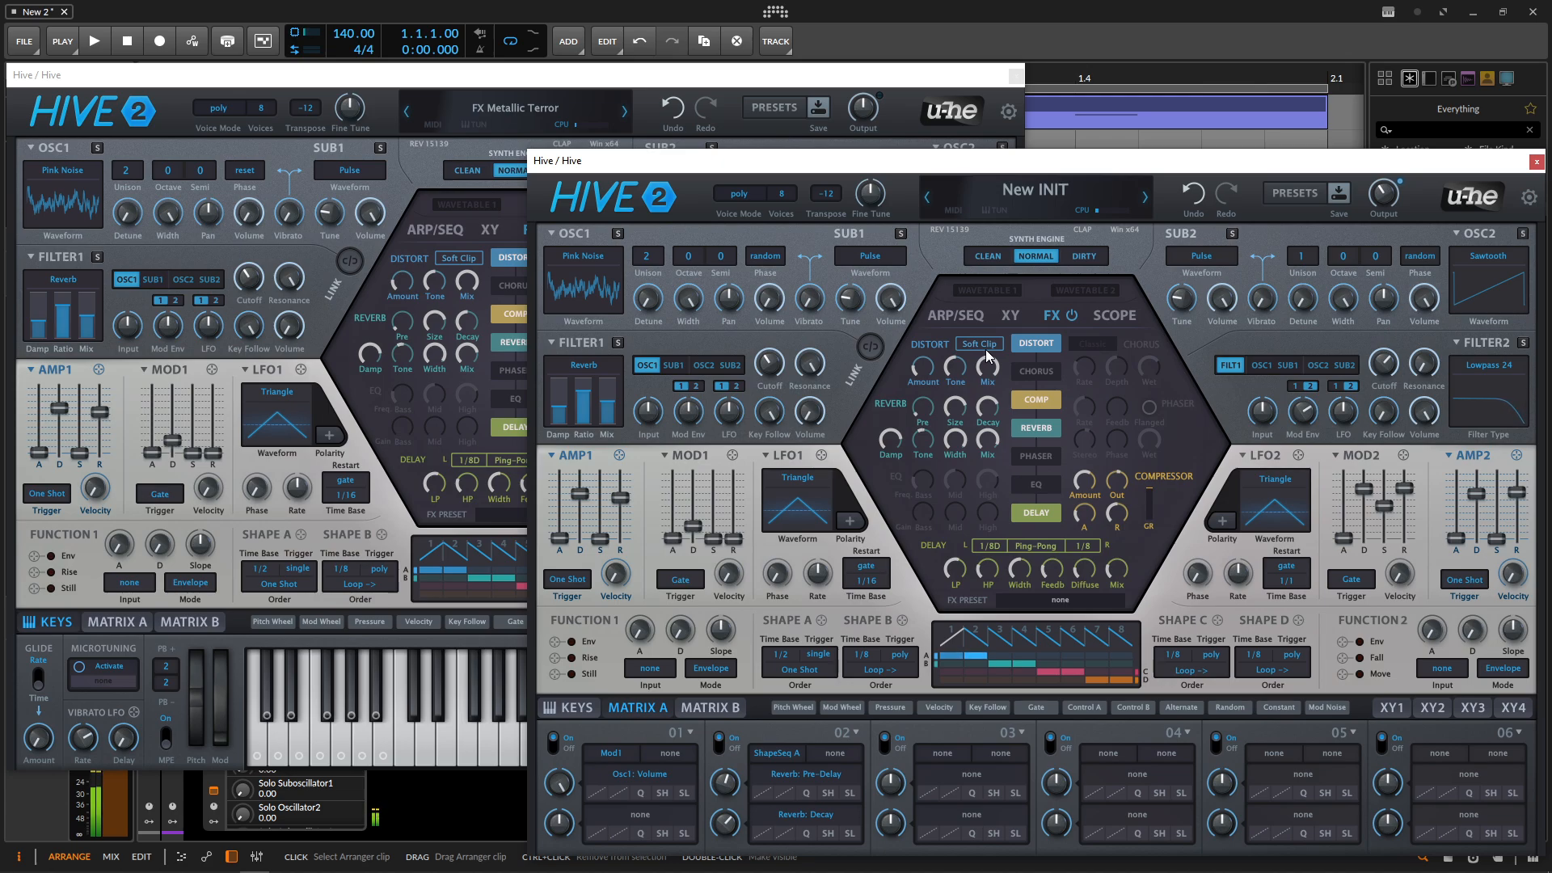
pyautogui.moveTo(987, 372)
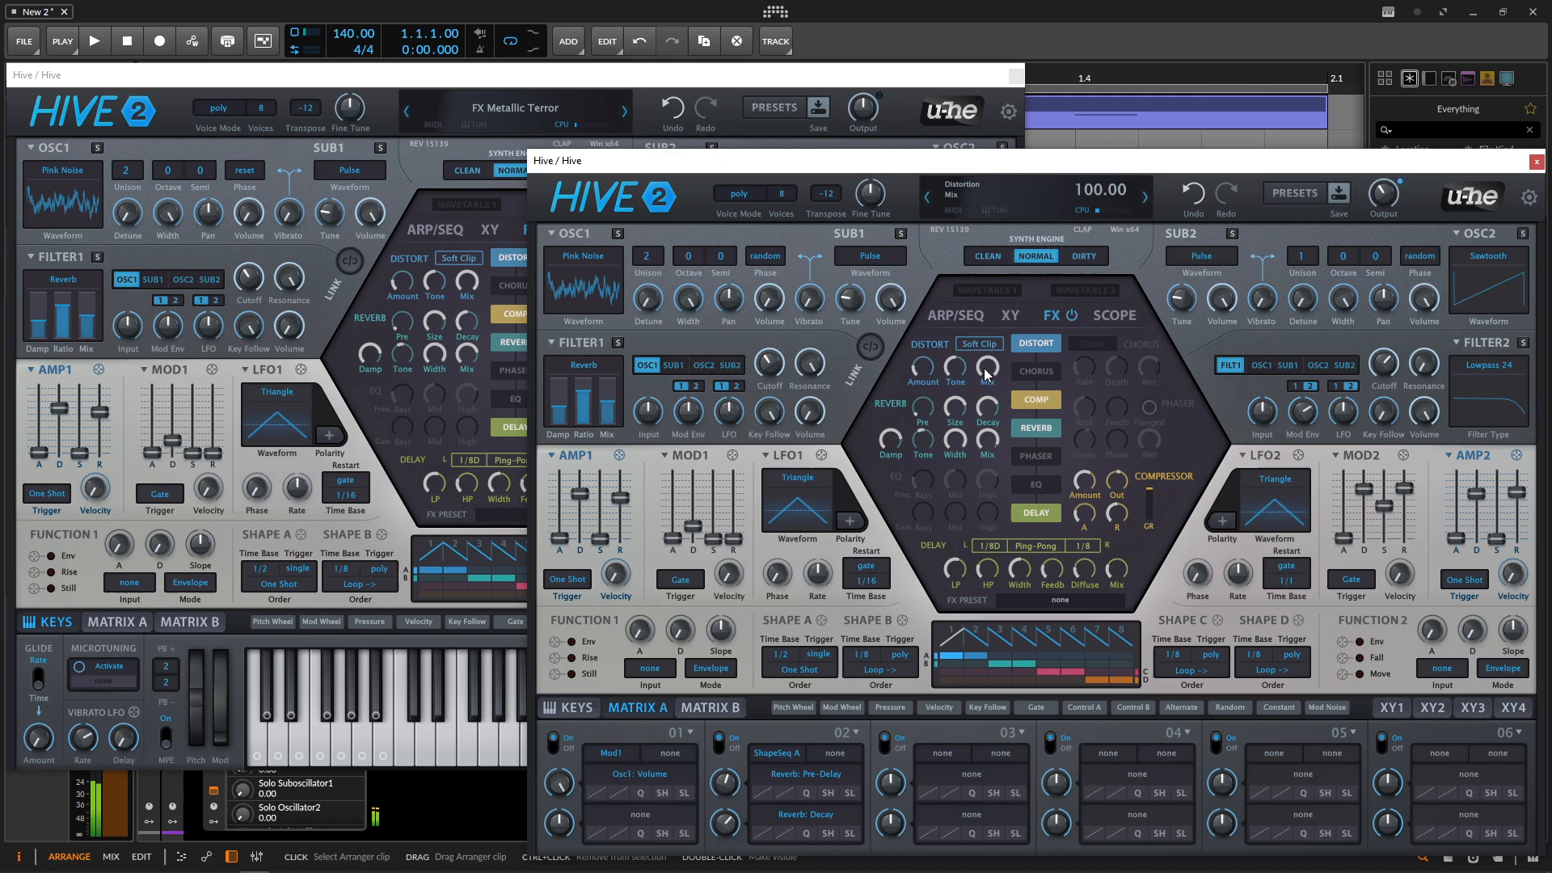
pyautogui.moveTo(989, 406); pyautogui.dragTo(995, 348)
pyautogui.moveTo(994, 443); pyautogui.dragTo(962, 390)
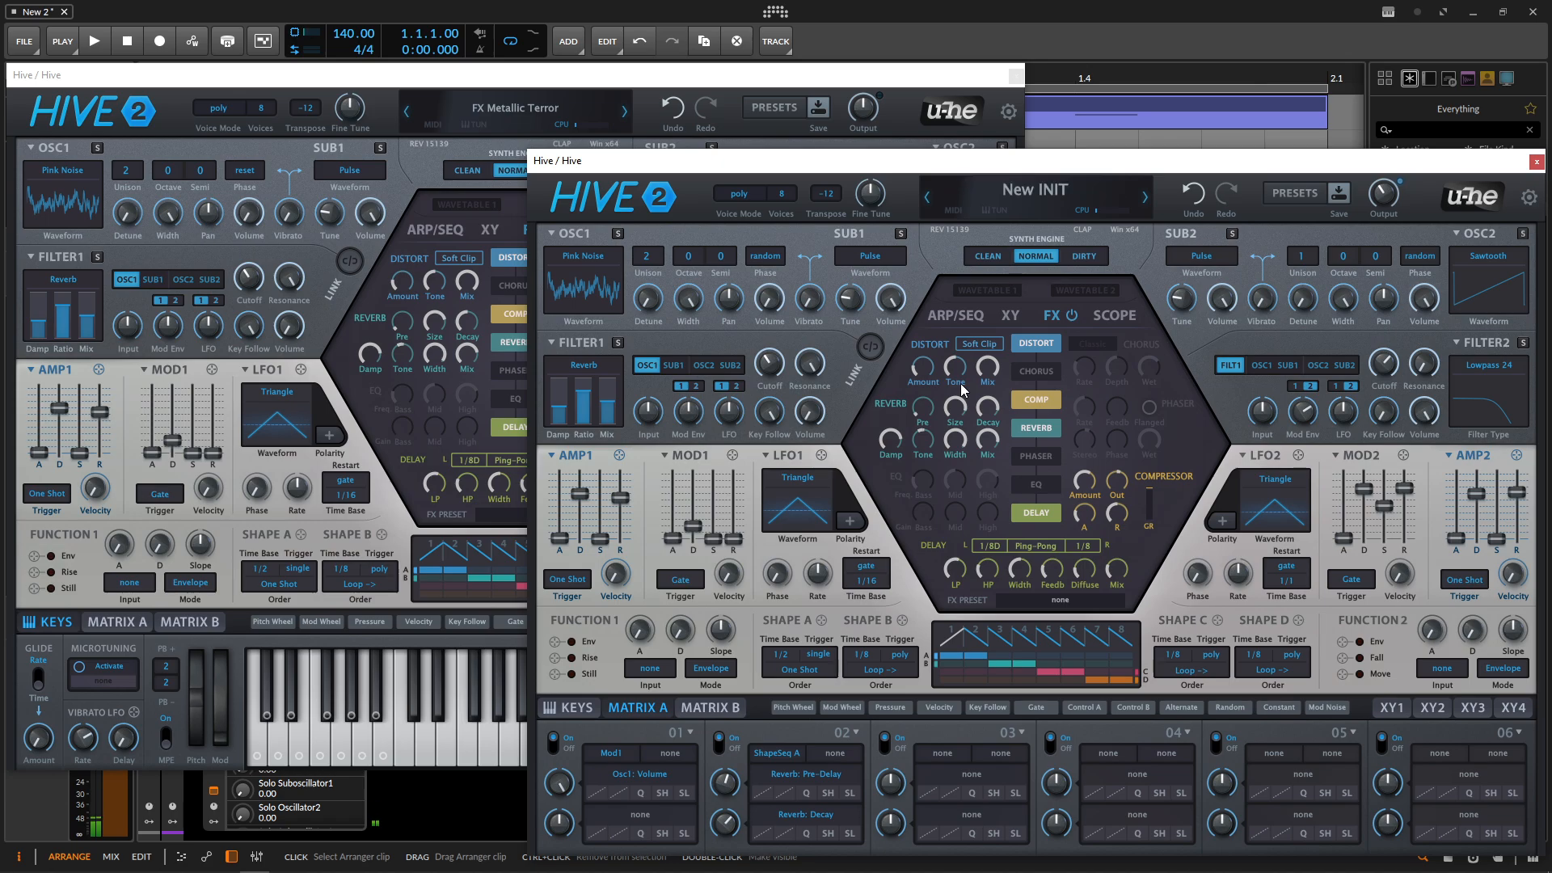
pyautogui.moveTo(993, 447); pyautogui.dragTo(996, 426)
pyautogui.moveTo(990, 447); pyautogui.dragTo(987, 528)
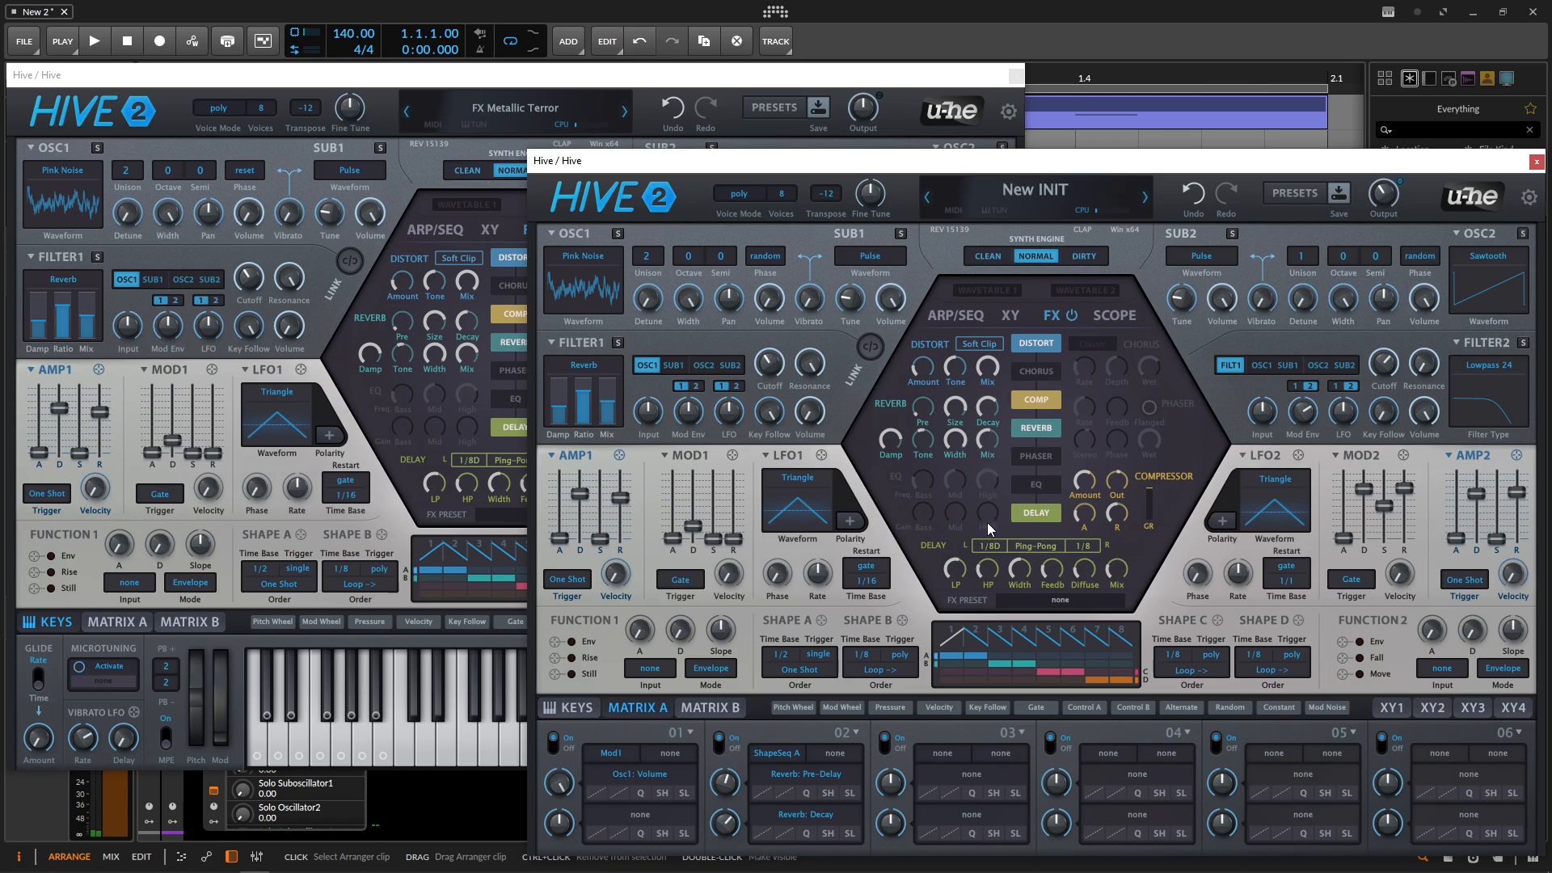